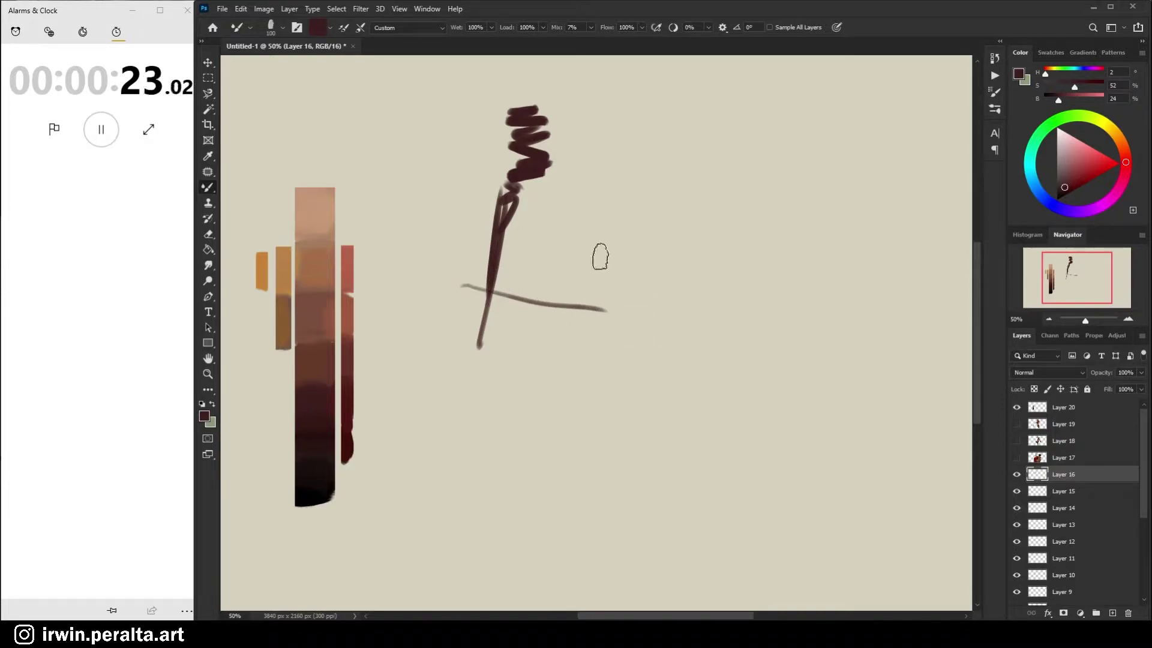
Sketch the front contour of the figure's chest and belly with thin dark brown strokes
drag(577, 211, 585, 276)
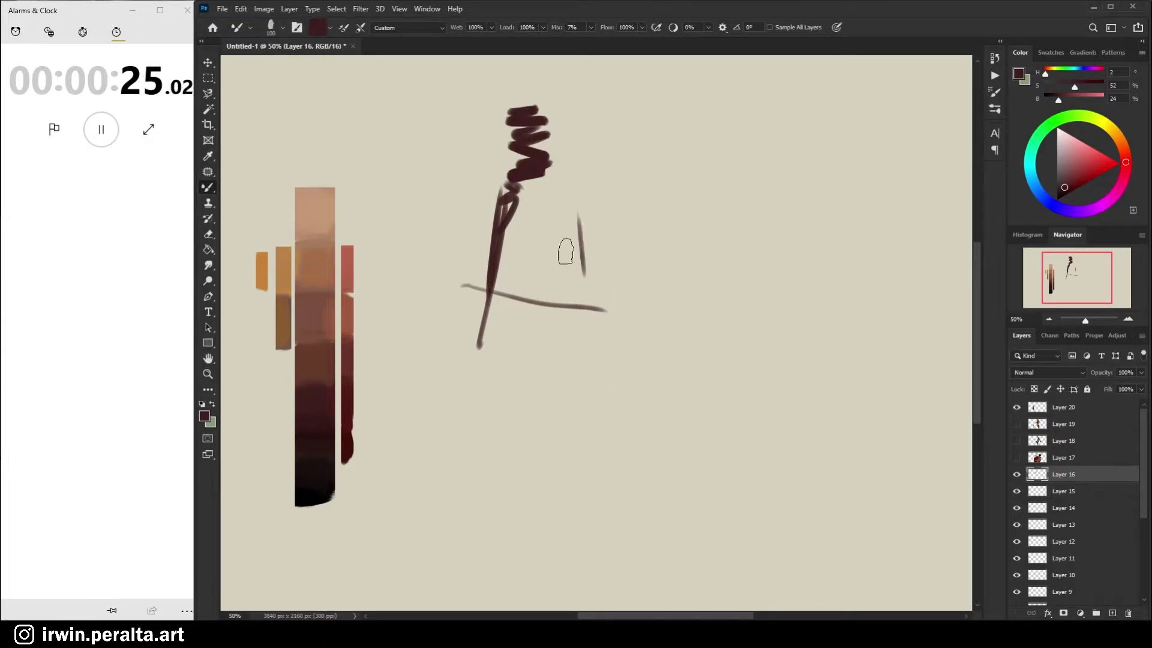
key(ctrl+z)
drag(552, 211, 573, 330)
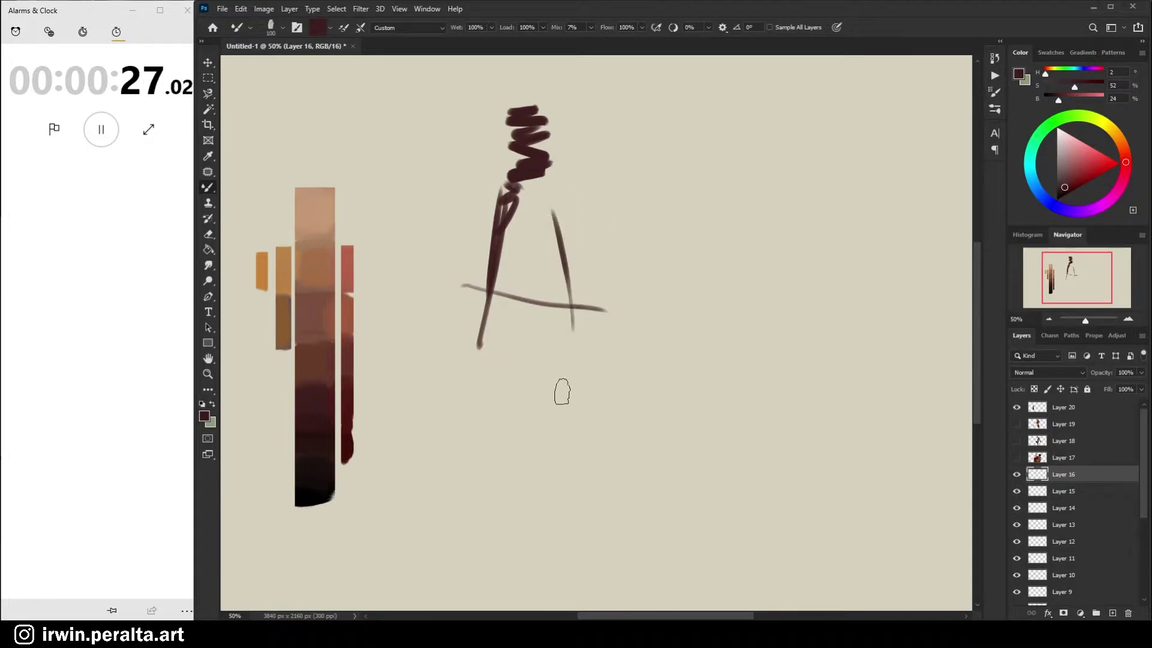
drag(562, 237, 578, 303)
drag(574, 376, 575, 391)
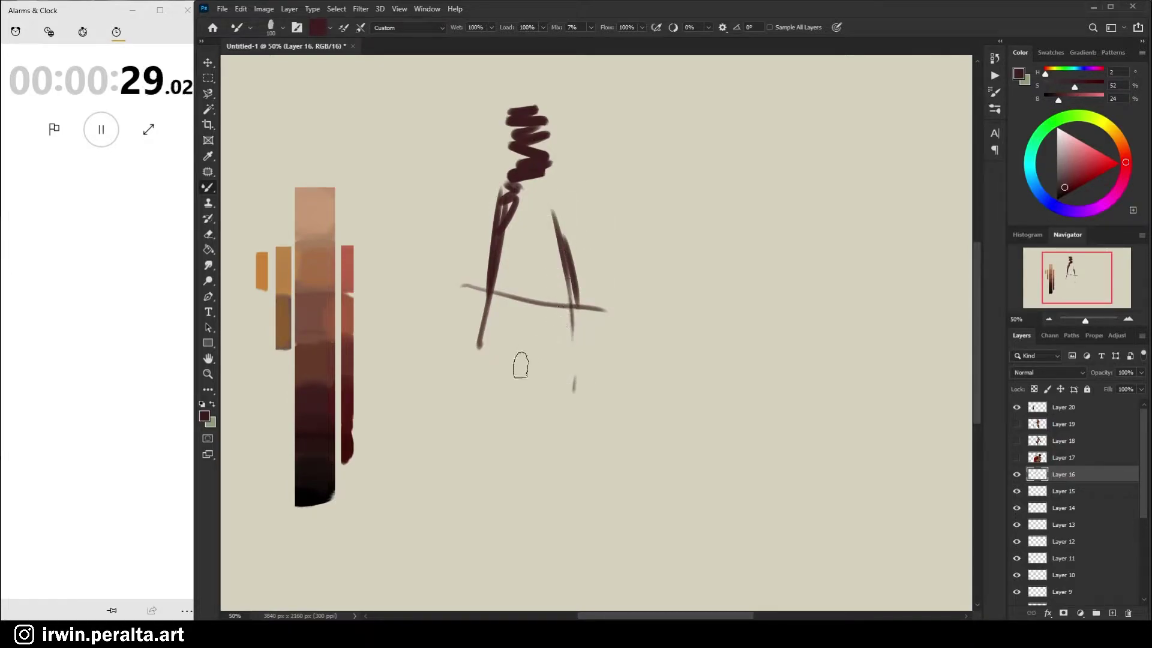
Block in the hips, the raised thigh and the bent lower leg with dark brown zigzag strokes
mouse_move(523, 354)
mouse_down()
mouse_move(548, 438)
mouse_move(520, 412)
mouse_up()
mouse_move(515, 371)
mouse_down()
mouse_move(591, 361)
mouse_move(538, 396)
mouse_move(609, 407)
mouse_move(558, 420)
mouse_move(605, 420)
mouse_move(527, 395)
mouse_move(690, 421)
mouse_move(542, 413)
mouse_move(706, 425)
mouse_move(580, 496)
mouse_up()
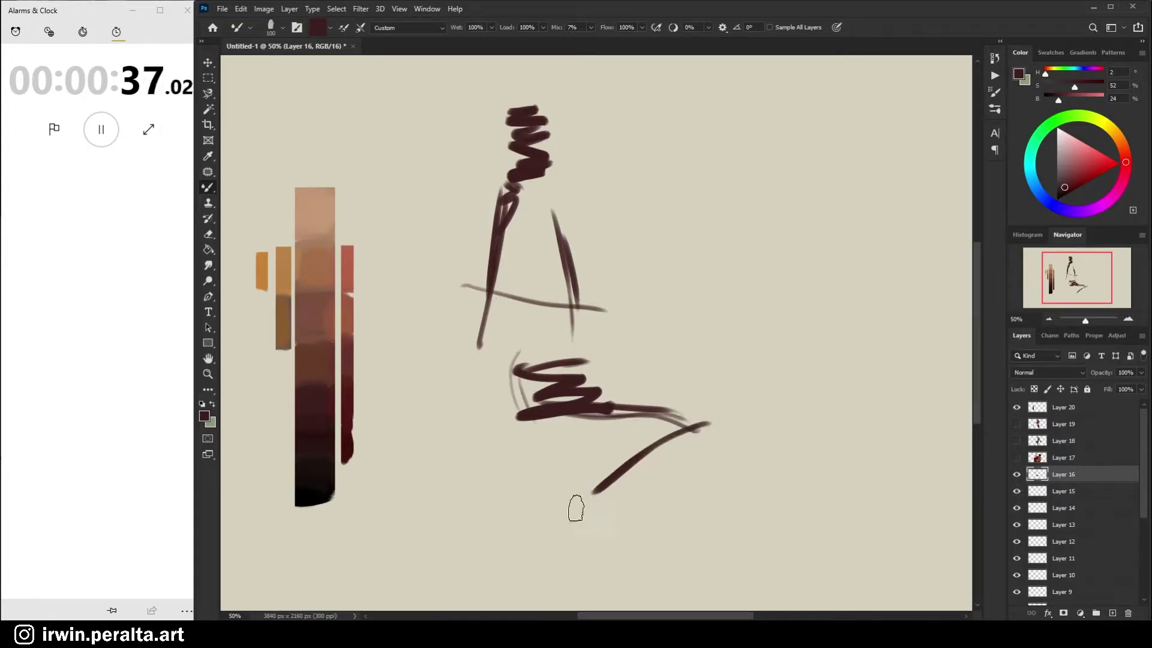
mouse_move(567, 430)
mouse_down()
mouse_move(592, 432)
mouse_move(568, 493)
mouse_up()
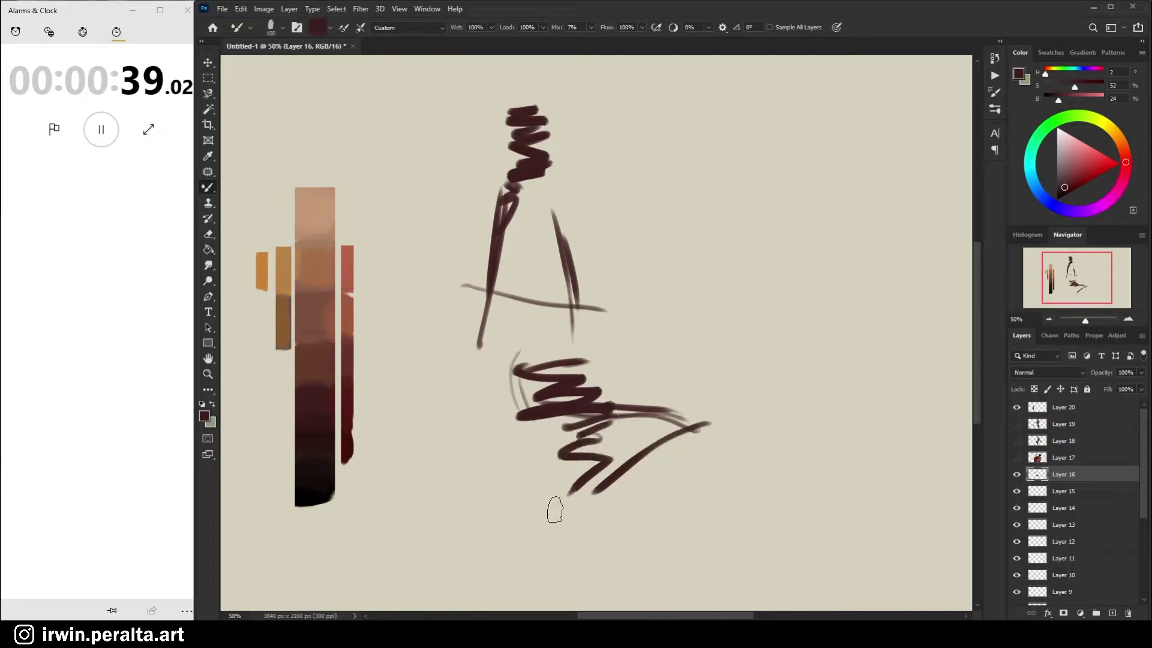
drag(606, 456, 589, 535)
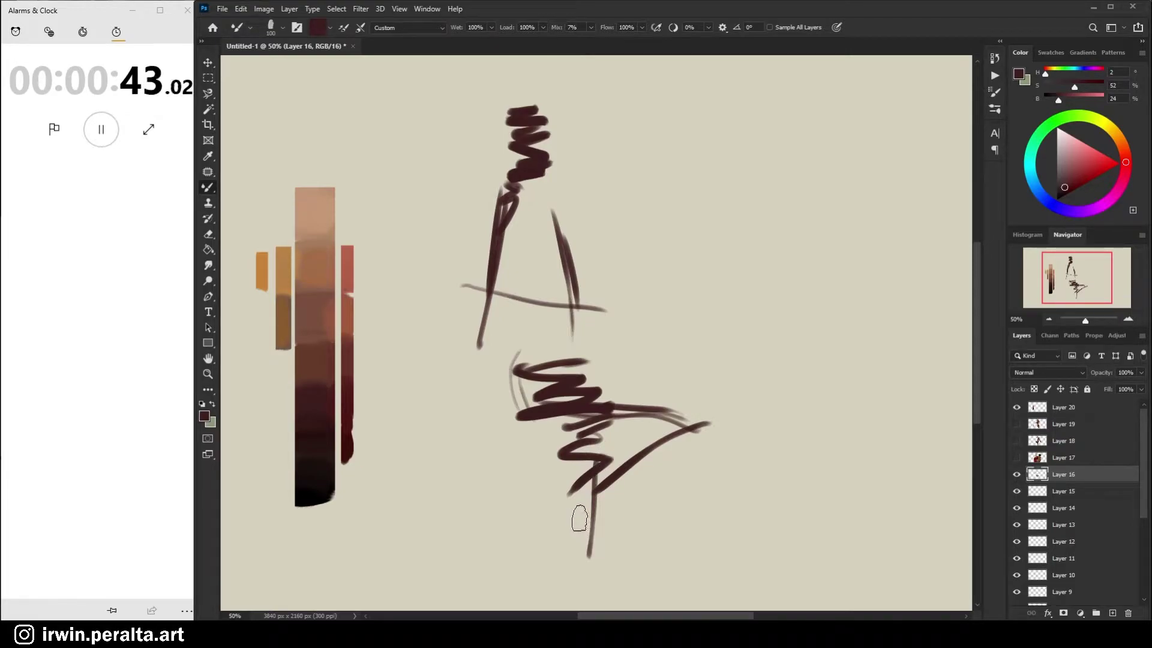
Scribble in the standing leg below the hips with dense dark brown strokes
drag(576, 467, 548, 528)
drag(569, 445, 555, 543)
drag(595, 492, 550, 527)
mouse_move(517, 413)
mouse_down()
mouse_move(540, 423)
mouse_move(528, 453)
mouse_move(543, 492)
mouse_move(531, 547)
mouse_up()
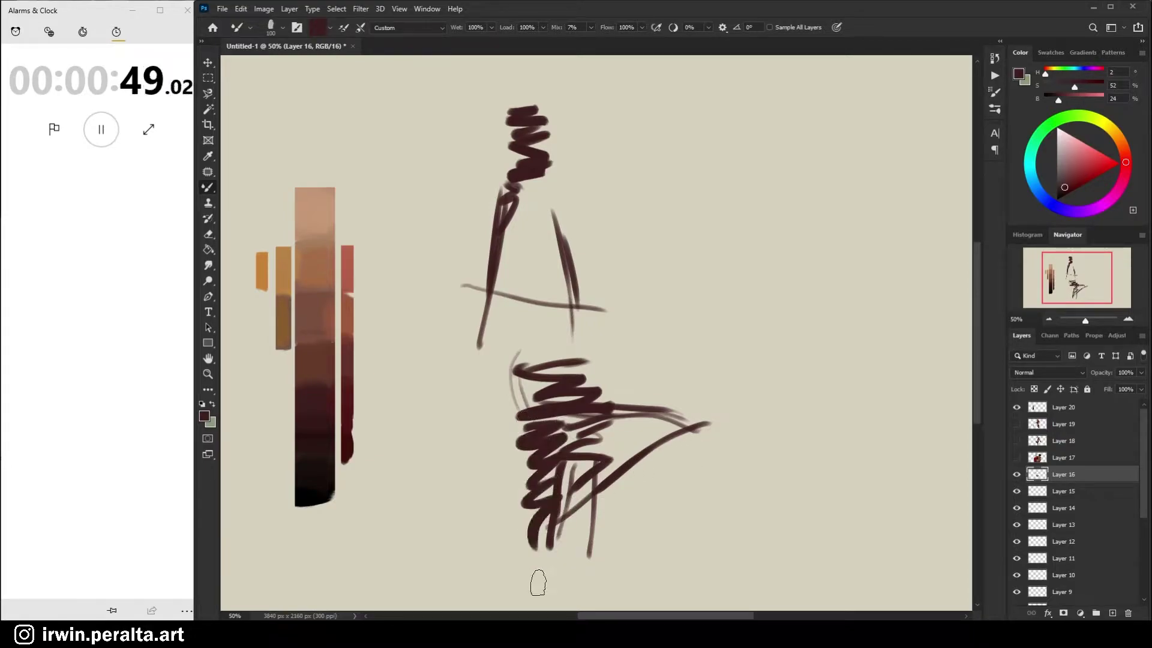
drag(576, 461, 564, 504)
Round out the back of the hips and add the upper arm, neck front and forearm in dark brown
mouse_move(528, 391)
mouse_down()
mouse_move(493, 423)
mouse_move(569, 416)
mouse_move(517, 356)
mouse_move(533, 411)
mouse_move(488, 396)
mouse_move(506, 368)
mouse_move(514, 413)
mouse_up()
mouse_move(496, 200)
mouse_down()
mouse_move(494, 195)
mouse_move(492, 229)
mouse_move(457, 300)
mouse_up()
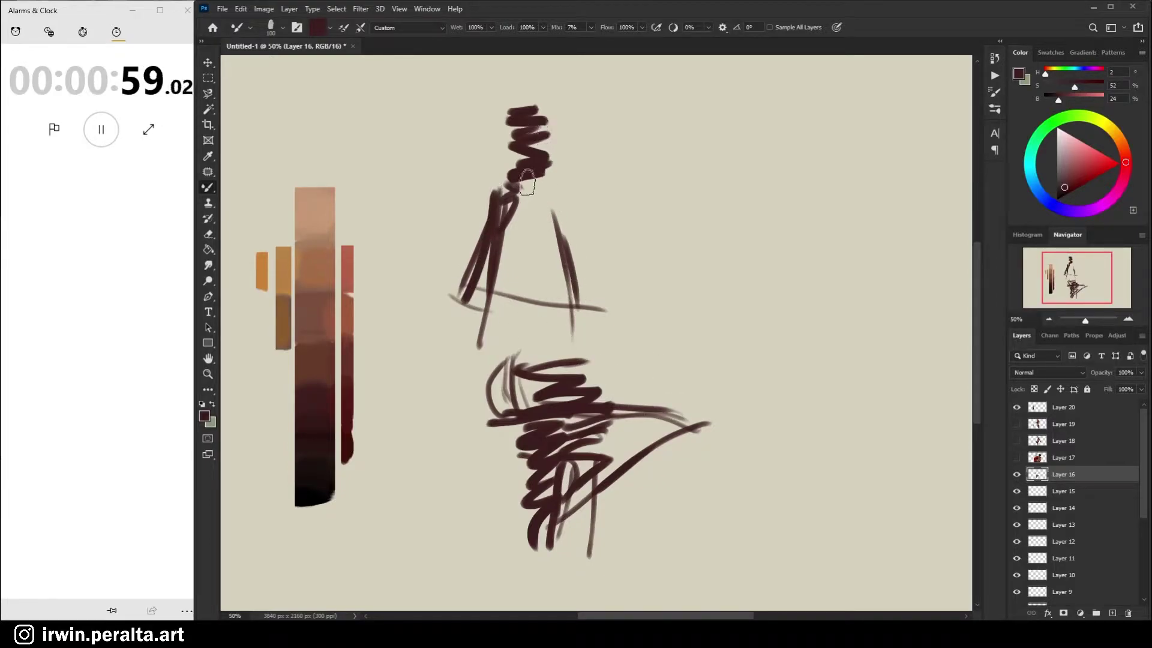
drag(543, 166, 543, 217)
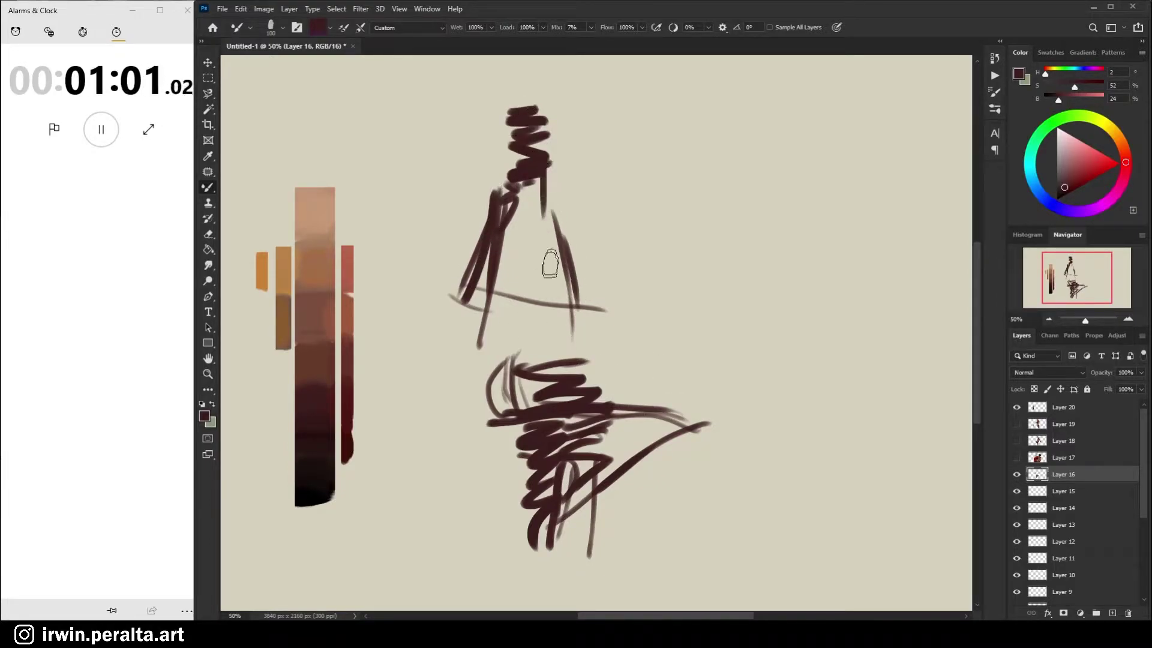
mouse_move(497, 318)
mouse_down()
mouse_move(566, 317)
mouse_move(476, 285)
mouse_move(577, 321)
mouse_up()
mouse_move(507, 393)
mouse_down()
mouse_move(498, 372)
mouse_move(504, 414)
mouse_move(495, 357)
mouse_move(507, 408)
mouse_up()
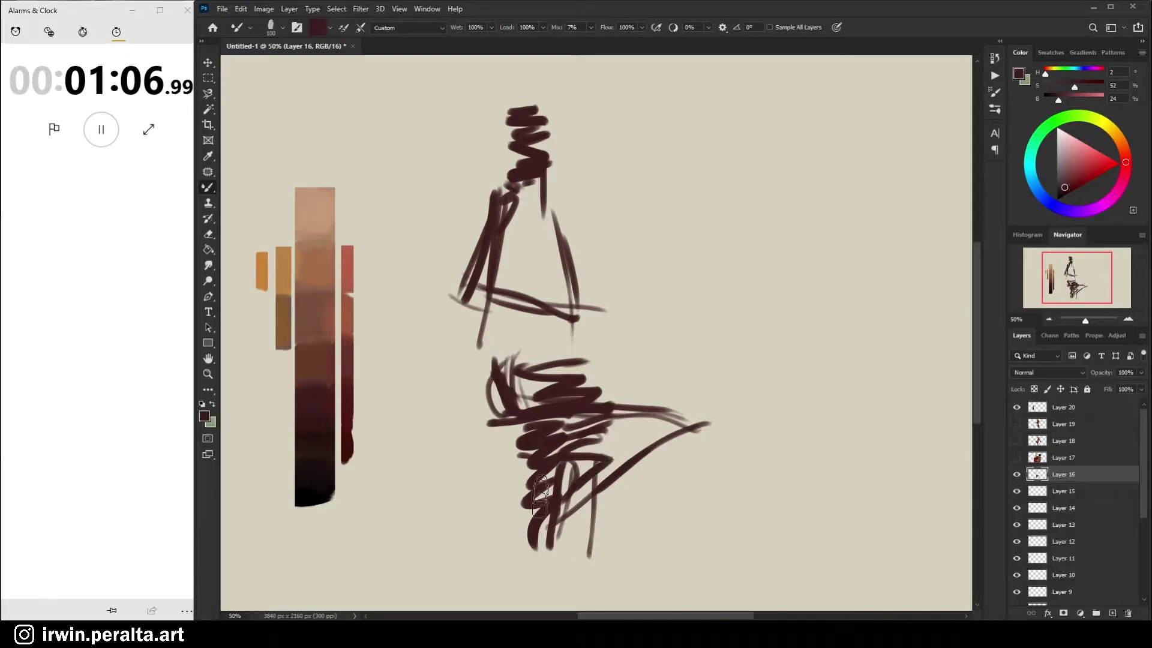
Paint the raised knee, bent lower leg and standing leg in deep red (H 2, S 99, B 39)
click(1081, 186)
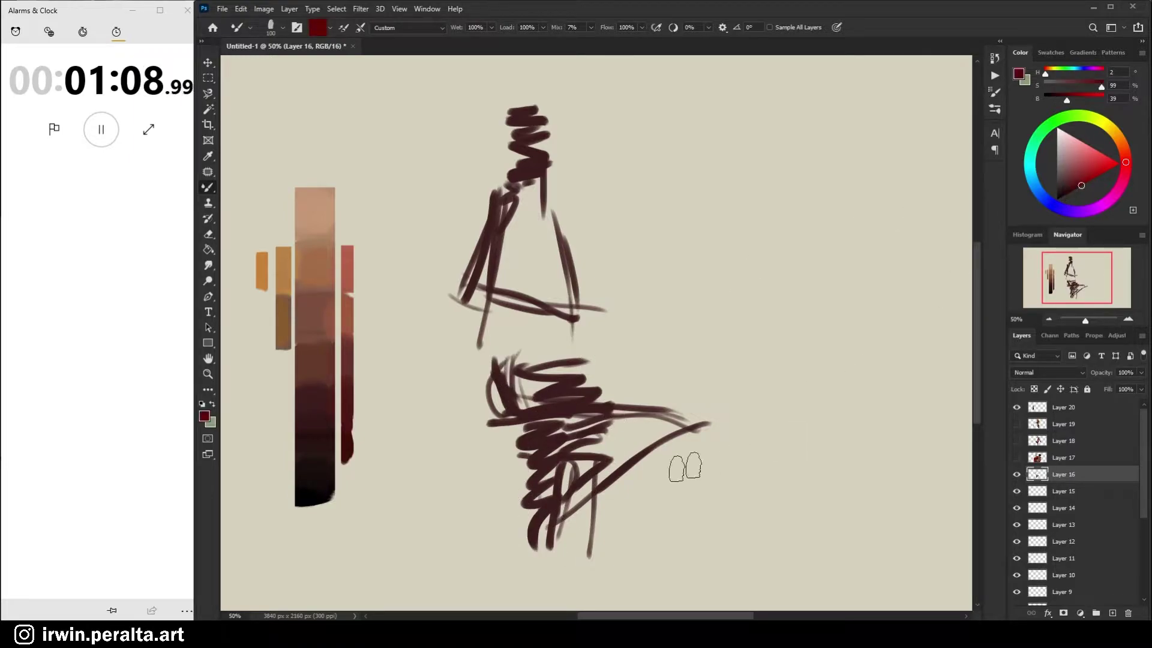
mouse_move(607, 415)
mouse_down()
mouse_move(681, 409)
mouse_move(607, 419)
mouse_move(675, 437)
mouse_move(612, 441)
mouse_move(667, 443)
mouse_move(641, 454)
mouse_move(651, 438)
mouse_move(560, 489)
mouse_move(547, 514)
mouse_move(554, 482)
mouse_move(554, 495)
mouse_move(630, 464)
mouse_move(553, 513)
mouse_move(573, 450)
mouse_up()
mouse_move(527, 486)
mouse_down()
mouse_move(560, 475)
mouse_move(526, 510)
mouse_move(529, 556)
mouse_move(541, 516)
mouse_move(522, 589)
mouse_move(534, 609)
mouse_move(551, 528)
mouse_move(544, 576)
mouse_move(545, 529)
mouse_move(528, 522)
mouse_move(538, 520)
mouse_move(532, 536)
mouse_move(525, 495)
mouse_move(542, 470)
mouse_move(530, 479)
mouse_move(569, 510)
mouse_up()
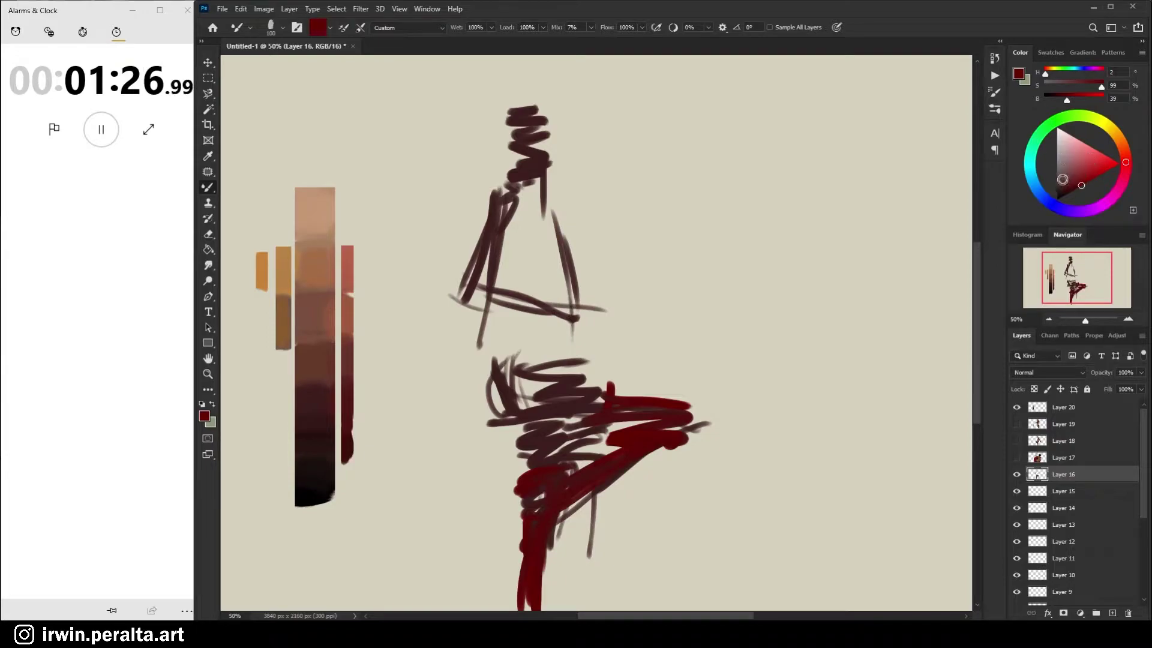
Shade the back side of the torso with a muted blue-grey (H 196, S 16, B 46)
click(1059, 161)
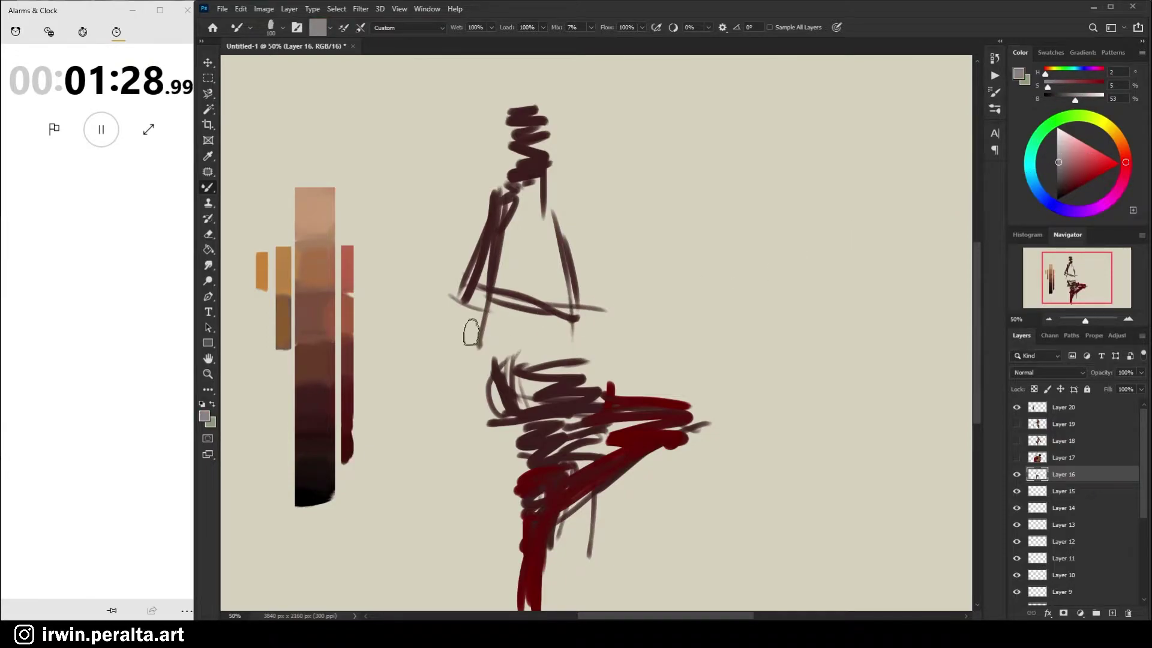
click(1061, 170)
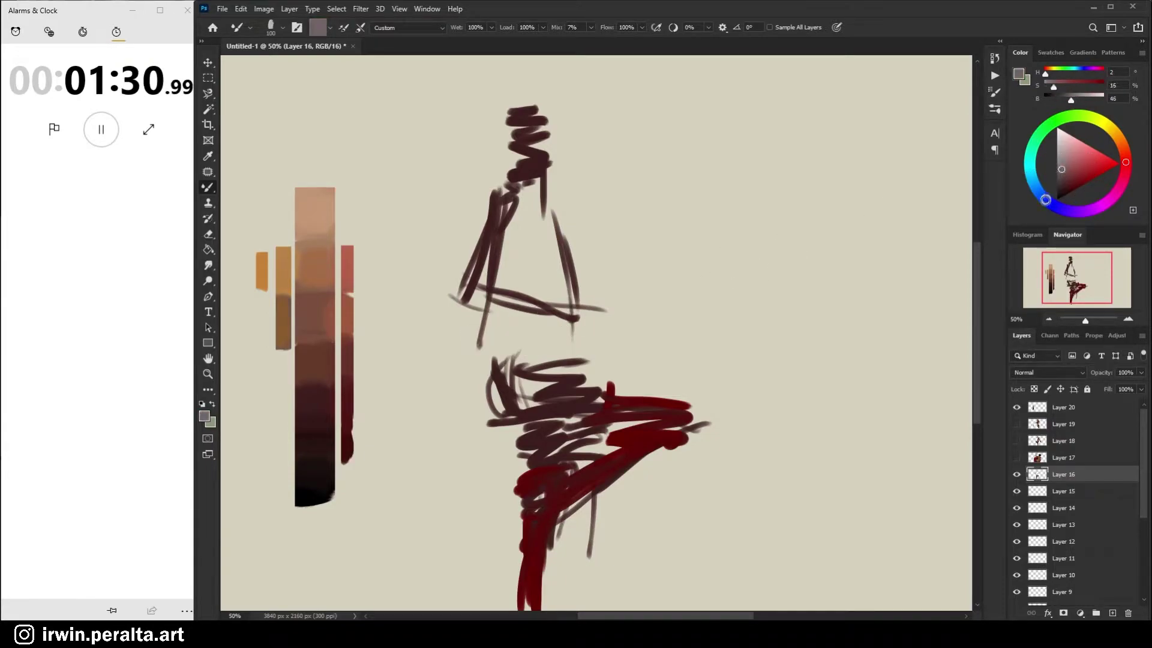
click(1031, 177)
drag(515, 313, 502, 355)
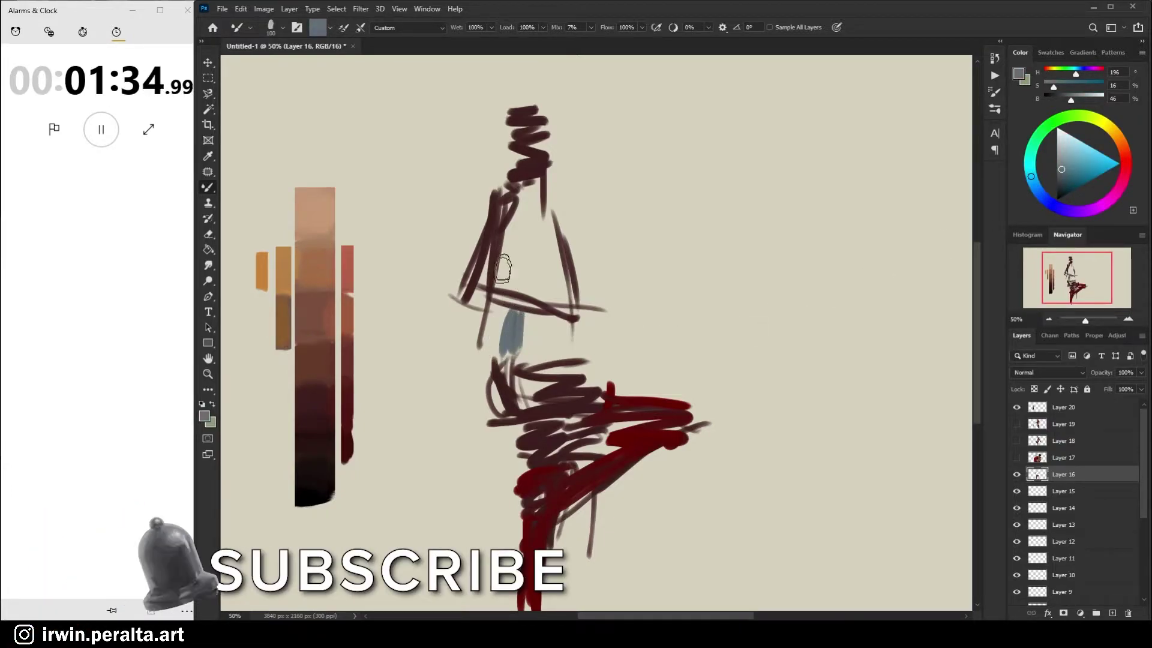
mouse_move(506, 240)
mouse_down()
mouse_move(508, 289)
mouse_move(522, 312)
mouse_up()
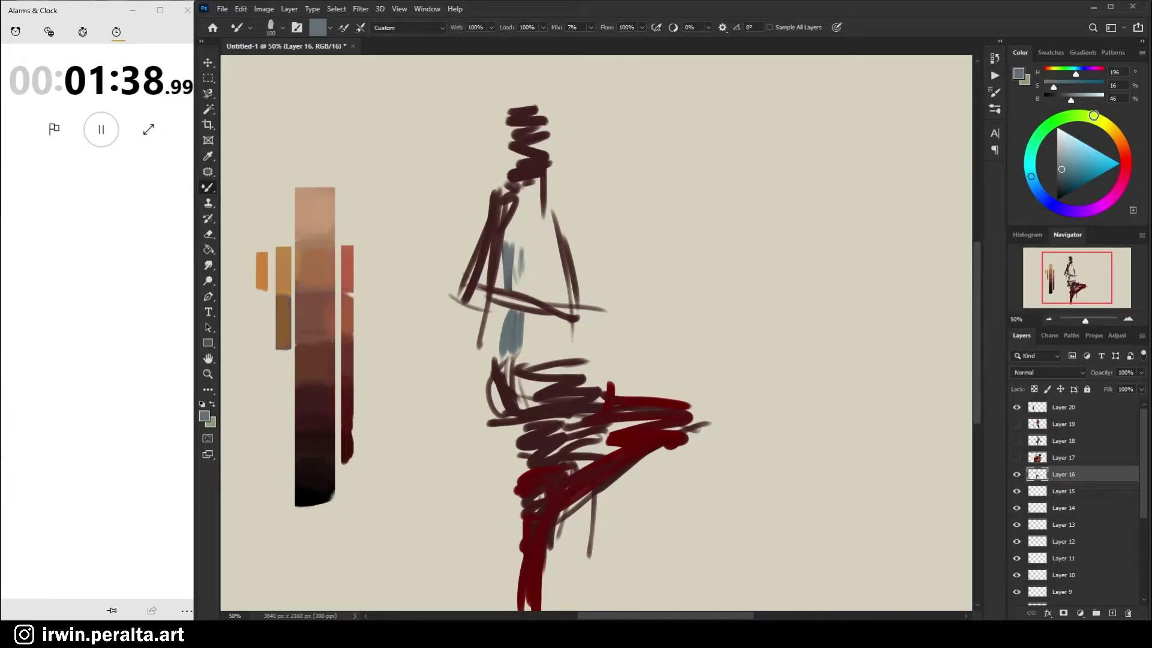
Fill the front of the top, from shoulder strap to waist, with pale yellow-green (H 52, S 22, B 73)
click(1093, 115)
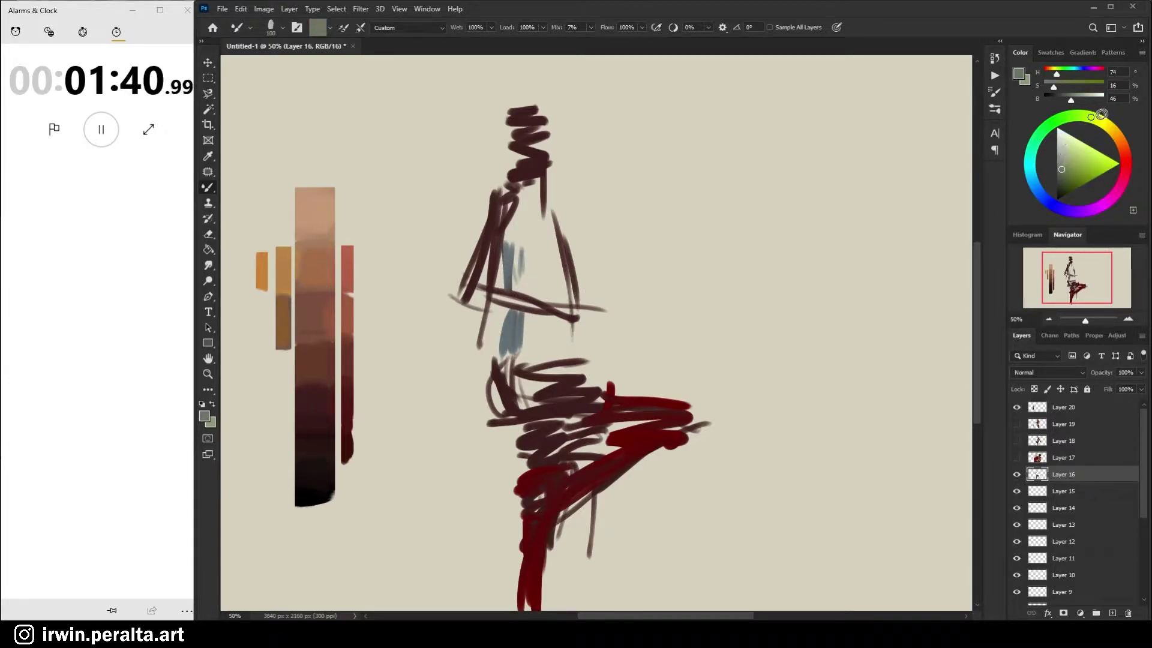
drag(1108, 134, 1115, 120)
click(1112, 120)
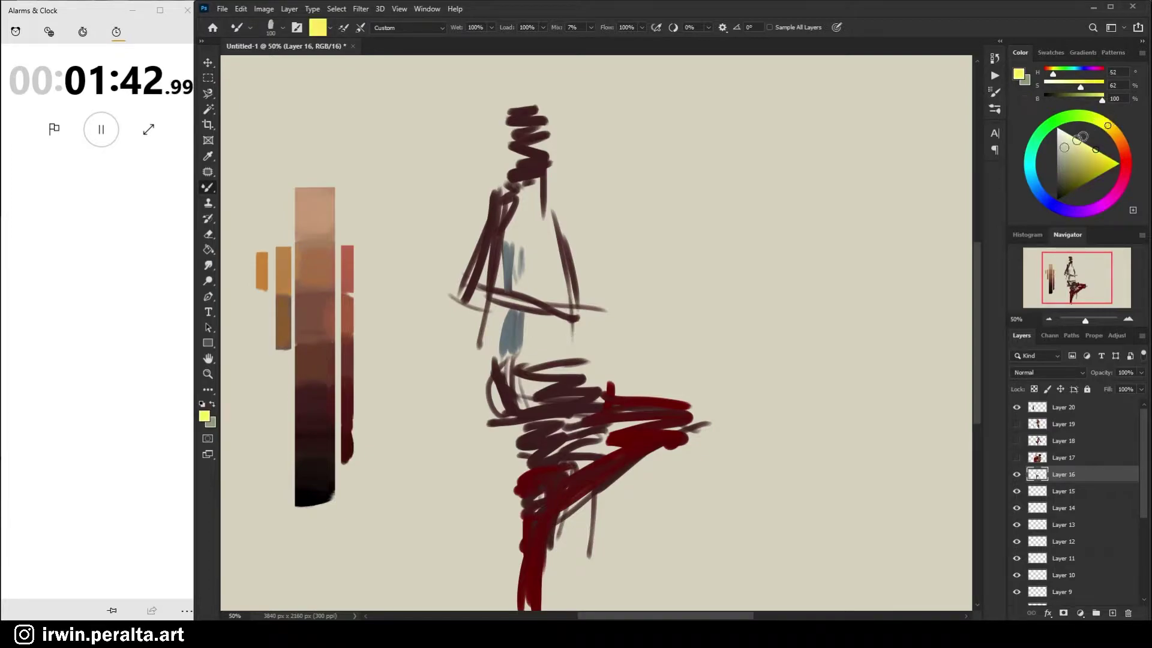
click(1067, 153)
mouse_move(528, 264)
mouse_down()
mouse_move(565, 255)
mouse_move(525, 260)
mouse_move(570, 258)
mouse_move(531, 289)
mouse_move(553, 288)
mouse_move(546, 354)
mouse_move(528, 333)
mouse_move(551, 335)
mouse_move(532, 321)
mouse_move(528, 347)
mouse_move(555, 335)
mouse_move(535, 357)
mouse_move(558, 358)
mouse_move(555, 390)
mouse_up()
mouse_move(558, 288)
mouse_down()
mouse_move(561, 229)
mouse_move(538, 272)
mouse_move(541, 280)
mouse_move(552, 219)
mouse_move(546, 244)
mouse_move(524, 246)
mouse_move(562, 240)
mouse_move(536, 237)
mouse_move(544, 224)
mouse_move(525, 187)
mouse_move(526, 274)
mouse_up()
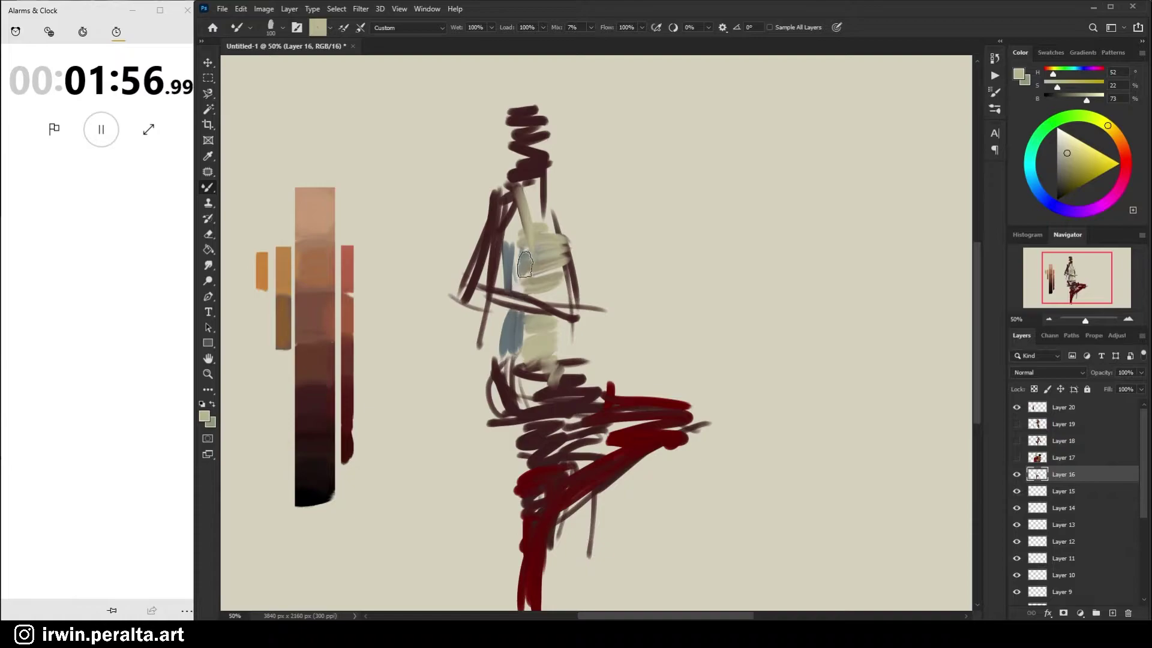
Paint the arm, neck, face and hand in reddish brown sampled from the narrow red swatch strip
key(alt)
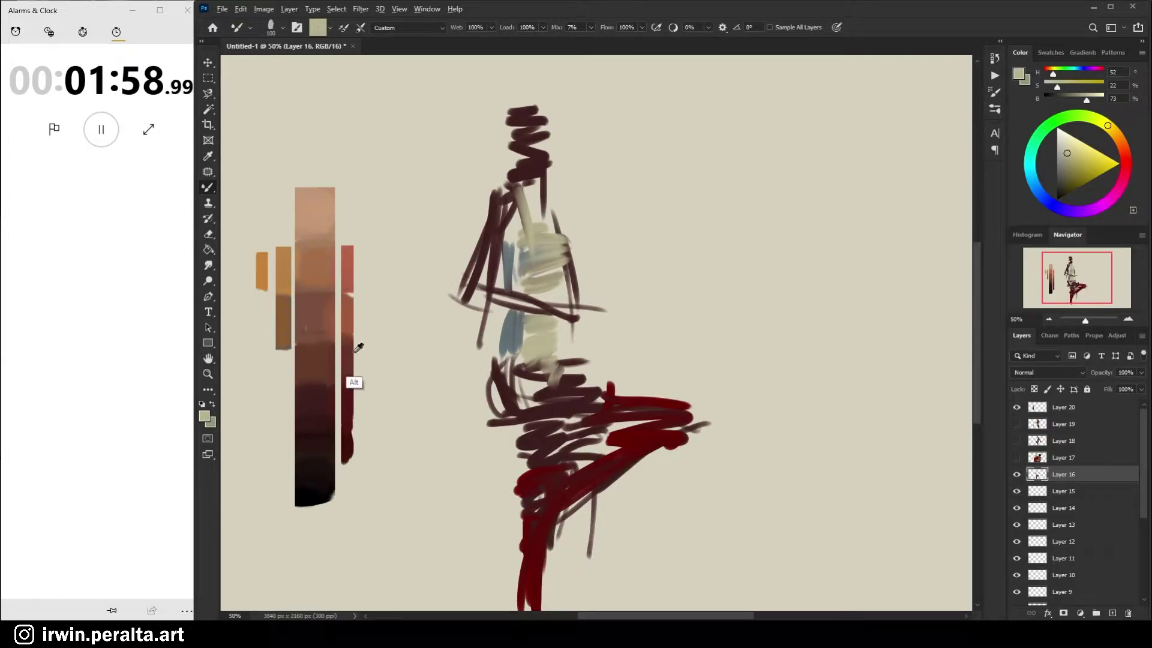
alt+click(351, 387)
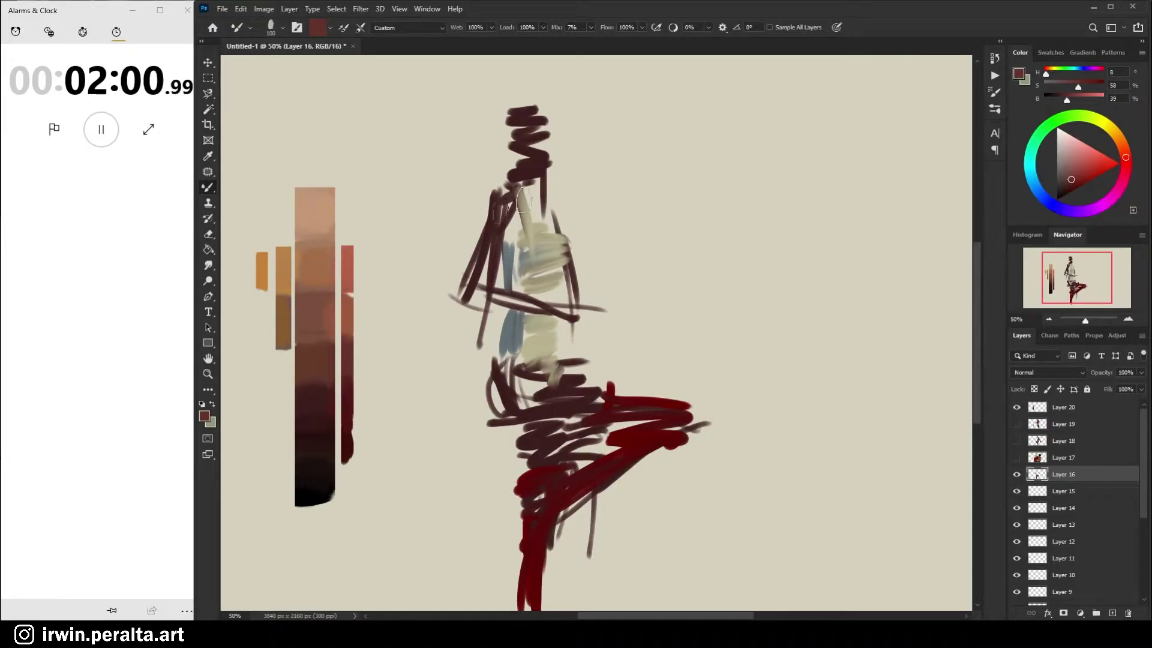
drag(514, 223, 471, 291)
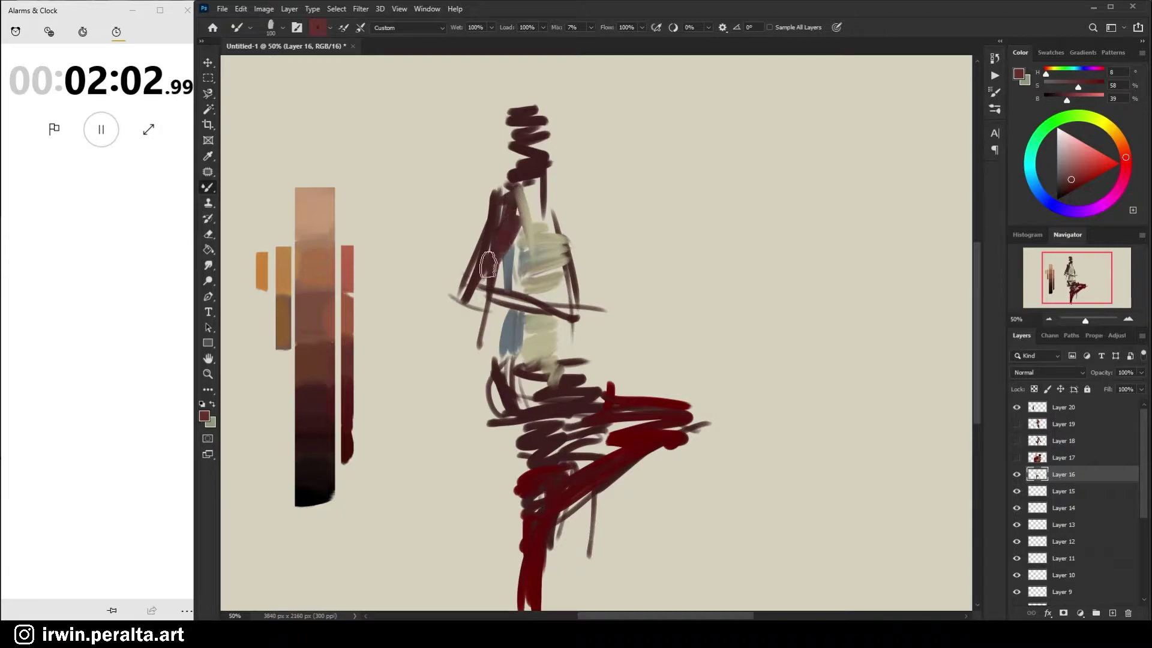
mouse_move(540, 219)
mouse_down()
mouse_move(537, 176)
mouse_move(540, 204)
mouse_up()
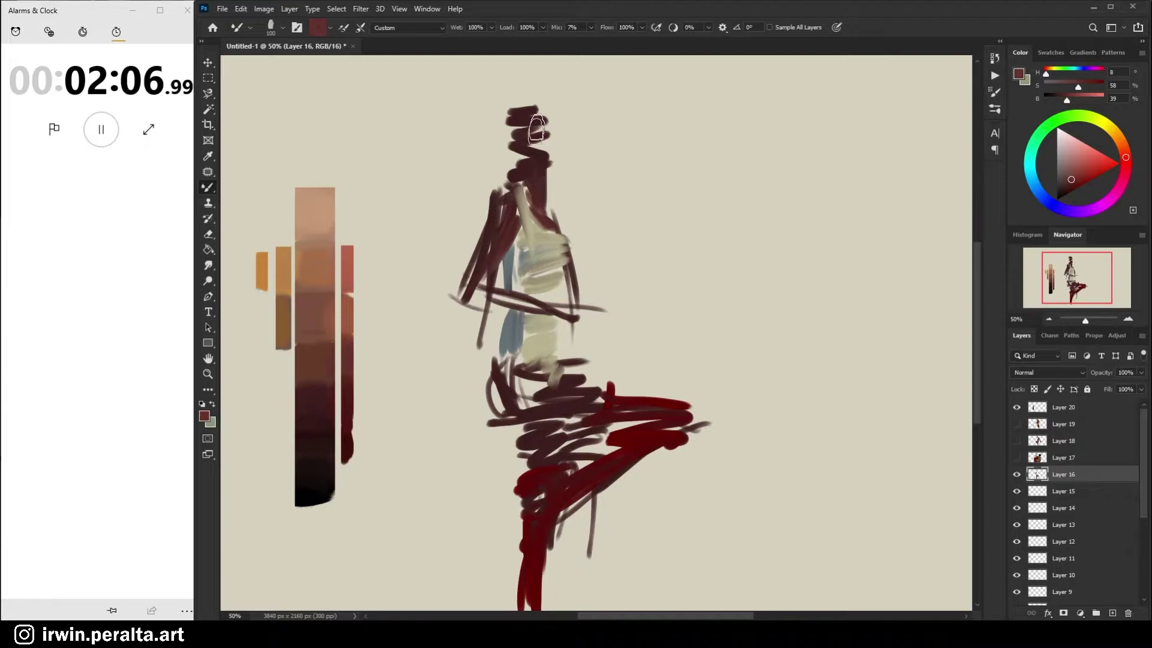
mouse_move(529, 120)
mouse_down()
mouse_move(535, 156)
mouse_move(549, 127)
mouse_move(524, 194)
mouse_move(521, 117)
mouse_up()
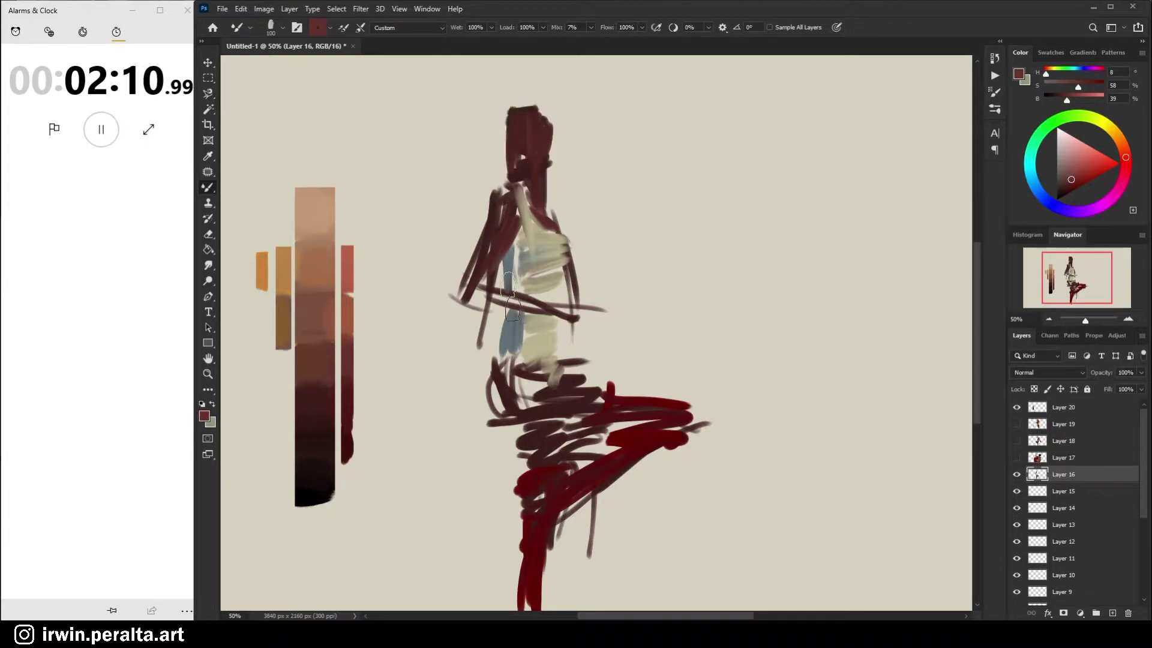
mouse_move(474, 287)
mouse_down()
mouse_move(581, 321)
mouse_move(495, 277)
mouse_move(599, 314)
mouse_move(584, 323)
mouse_move(601, 326)
mouse_move(588, 306)
mouse_move(601, 283)
mouse_move(576, 307)
mouse_move(606, 305)
mouse_up()
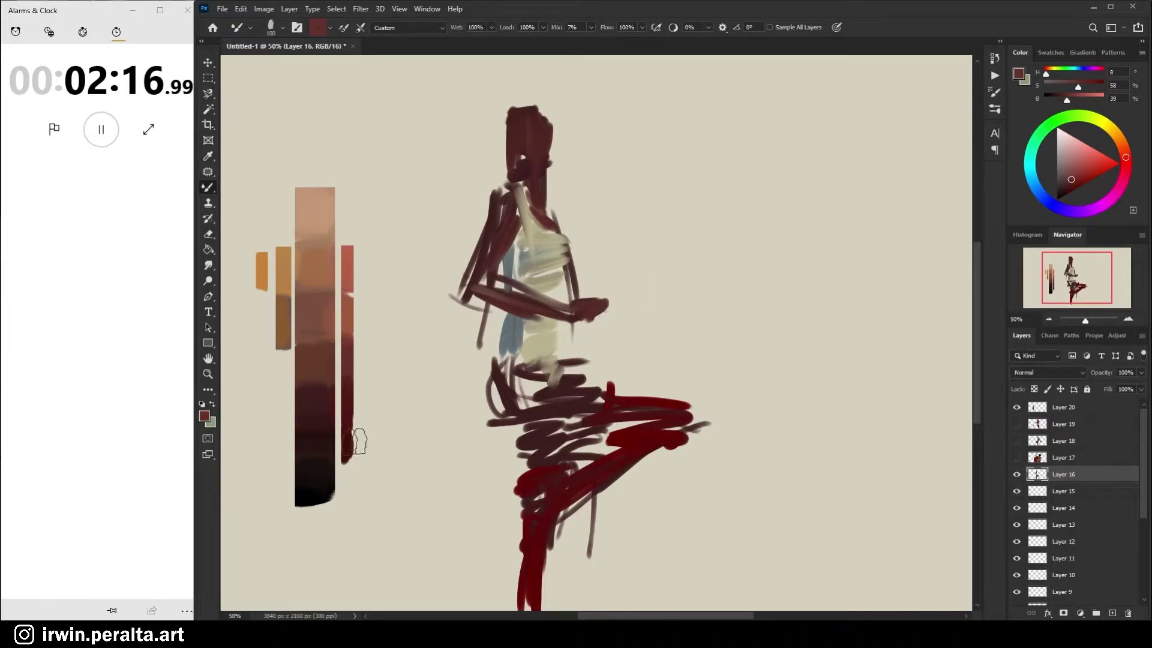
Paint the hair, the handheld object and shadows on the arm and hip in very dark brown sampled from the main swatch strip
alt+click(327, 436)
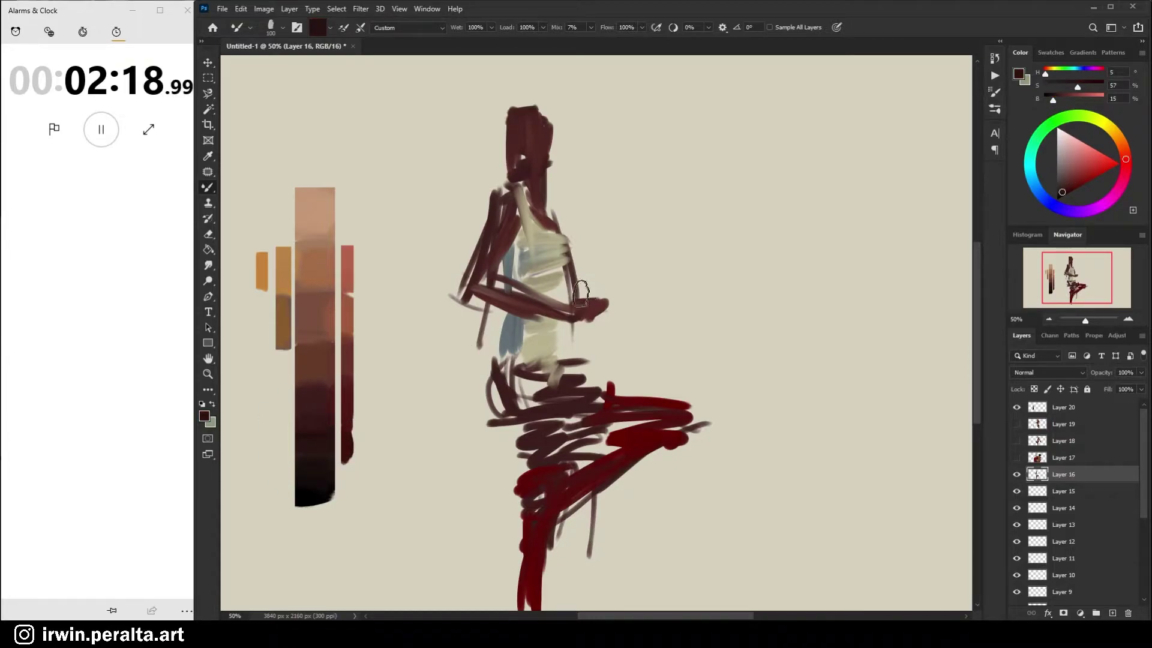
mouse_move(585, 299)
mouse_down()
mouse_move(634, 251)
mouse_move(618, 287)
mouse_up()
mouse_move(534, 188)
mouse_down()
mouse_move(513, 180)
mouse_move(527, 180)
mouse_move(512, 173)
mouse_move(531, 164)
mouse_move(512, 180)
mouse_move(530, 174)
mouse_move(529, 184)
mouse_move(514, 117)
mouse_move(518, 179)
mouse_move(531, 121)
mouse_move(512, 143)
mouse_move(531, 117)
mouse_move(508, 140)
mouse_move(532, 109)
mouse_move(547, 118)
mouse_move(529, 112)
mouse_move(555, 132)
mouse_move(541, 104)
mouse_move(548, 125)
mouse_move(555, 111)
mouse_move(522, 129)
mouse_up()
mouse_move(493, 210)
mouse_down()
mouse_move(490, 235)
mouse_move(501, 200)
mouse_move(479, 222)
mouse_move(498, 204)
mouse_move(465, 300)
mouse_move(492, 294)
mouse_move(471, 301)
mouse_move(564, 335)
mouse_move(489, 278)
mouse_up()
drag(506, 390, 507, 429)
Cover the hip and upper thigh with dark red (H 2, S 71, B 31) sampled from the red swatch strip
alt+click(321, 427)
alt+click(347, 424)
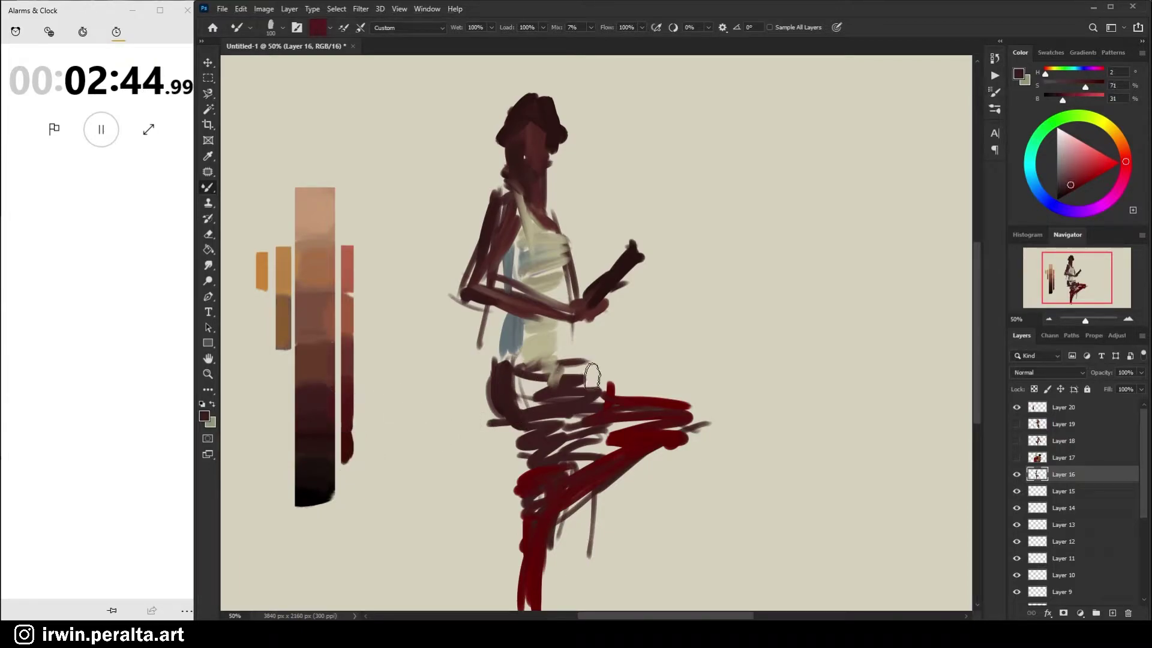
mouse_move(514, 377)
mouse_down()
mouse_move(543, 370)
mouse_move(527, 396)
mouse_up()
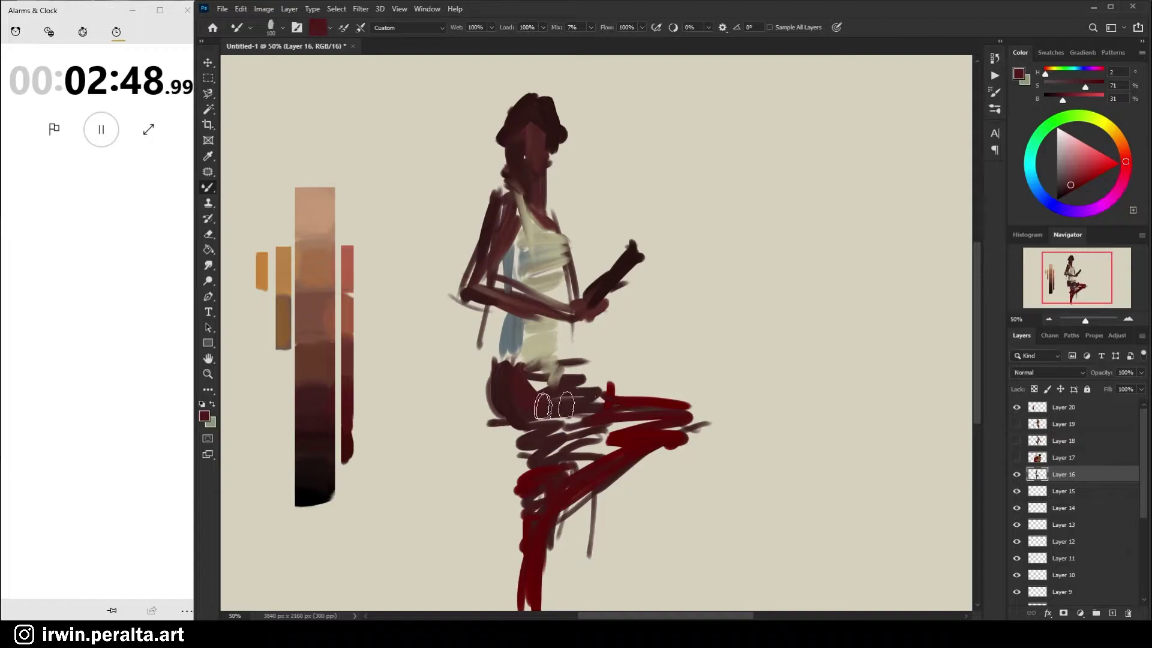
drag(557, 437, 610, 413)
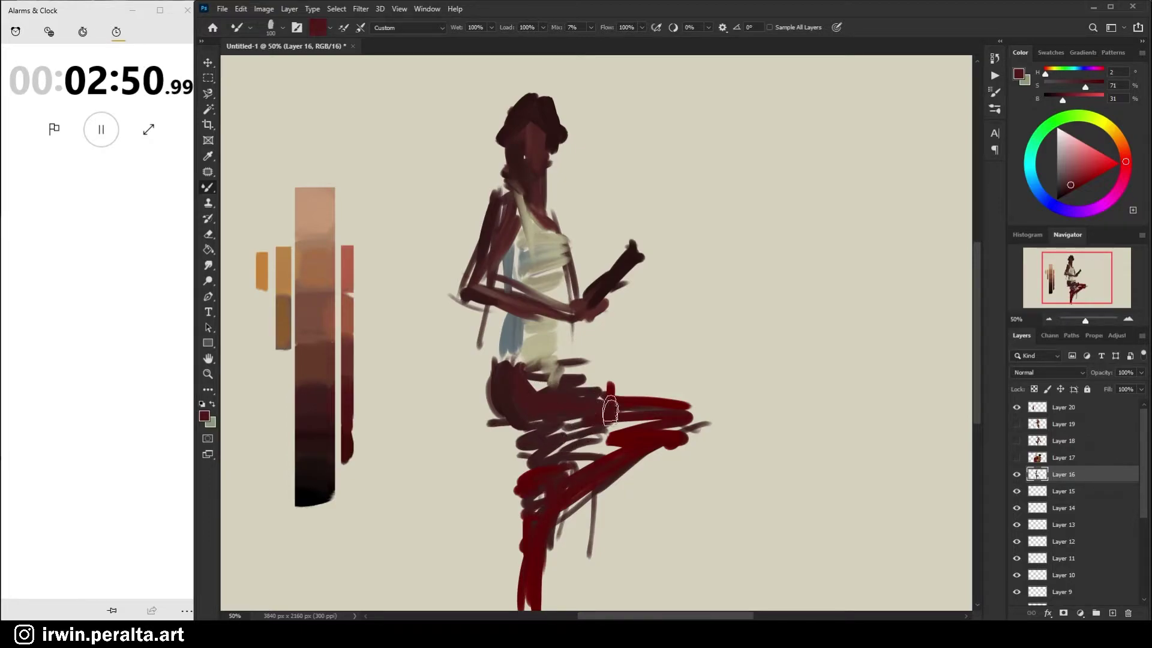
Darken the back of the standing thigh with dark brown and near-black tones sampled from the main swatch strip
key(alt)
alt+click(318, 410)
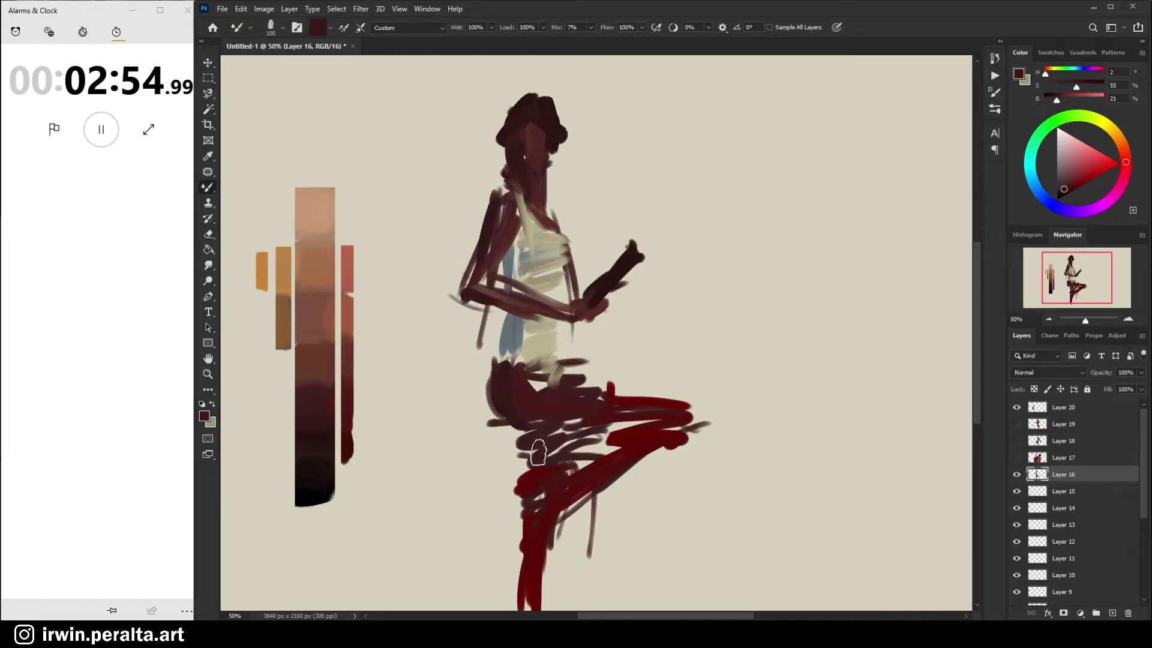
mouse_move(529, 456)
mouse_down()
mouse_move(530, 433)
mouse_move(522, 483)
mouse_move(541, 431)
mouse_up()
key(alt)
alt+click(322, 466)
mouse_move(526, 470)
mouse_down()
mouse_move(532, 438)
mouse_move(548, 504)
mouse_move(532, 432)
mouse_move(554, 476)
mouse_up()
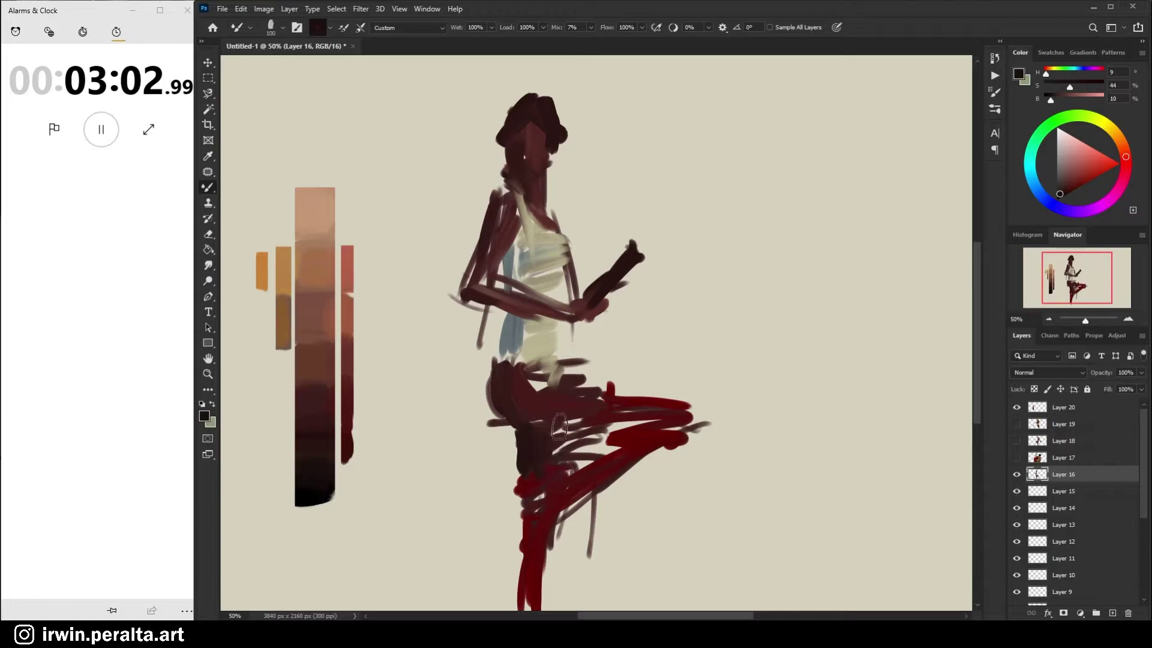
Blend dark red (H 2, S 73, B 31) into the middle of the standing thigh and sample the mixed tone
alt+click(348, 408)
mouse_move(548, 451)
mouse_down()
mouse_move(577, 429)
mouse_move(552, 463)
mouse_up()
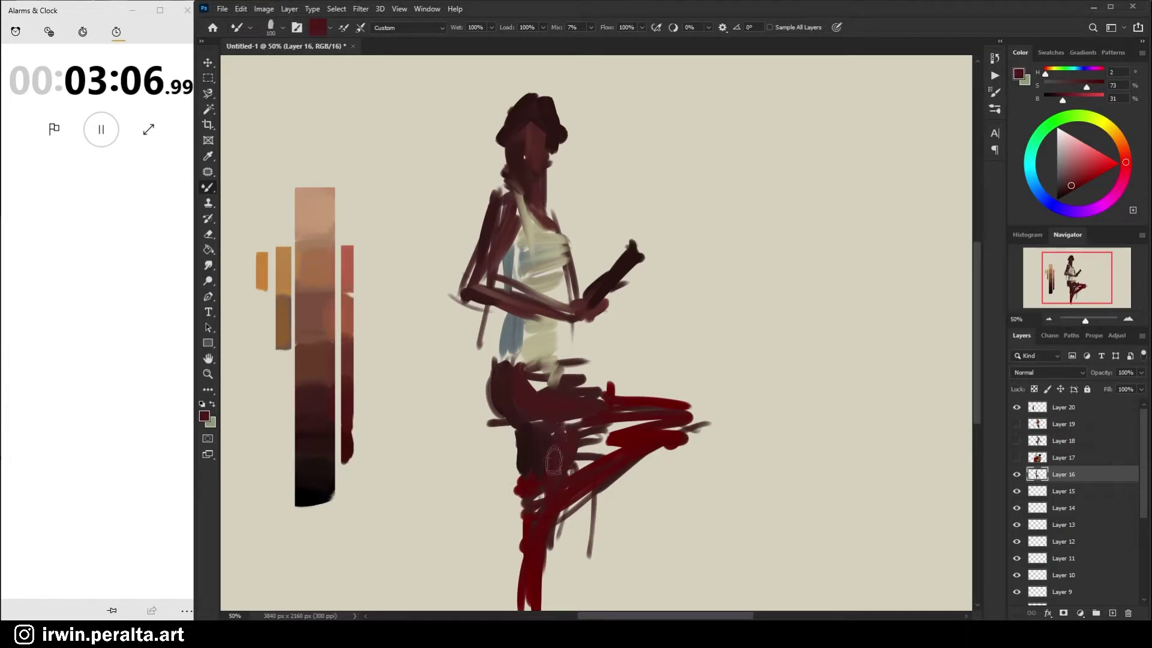
alt+click(552, 440)
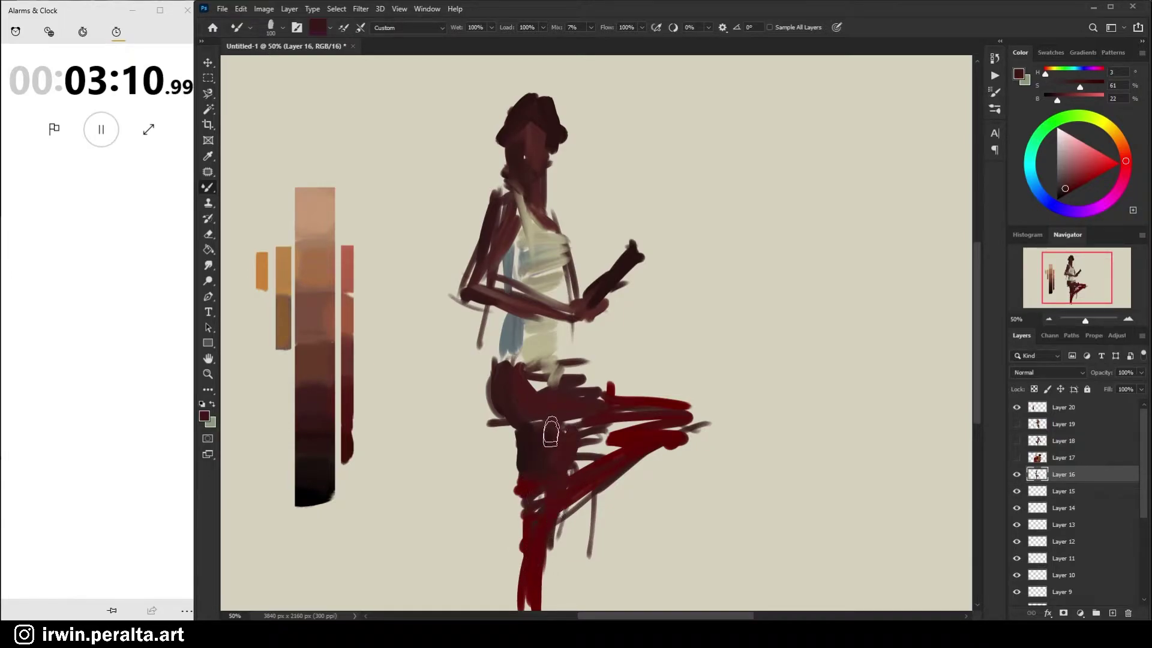
Deepen the hip contour, upper thigh and elbow with very dark red-brown (H 9, S 93, B 18)
alt+click(321, 480)
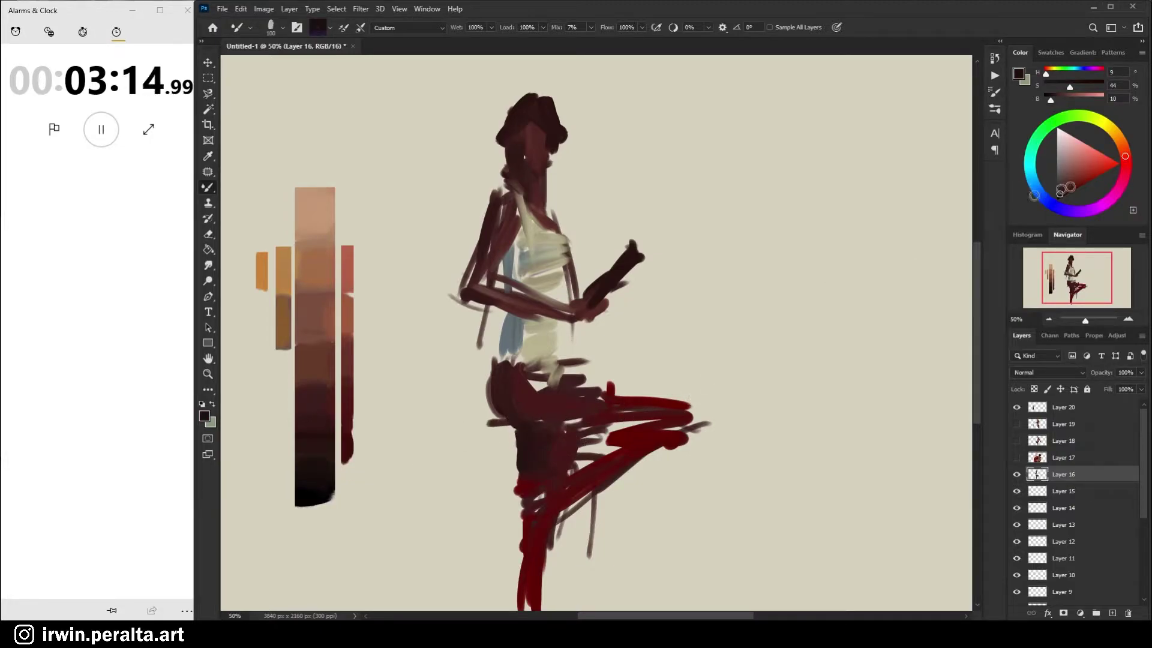
click(1066, 193)
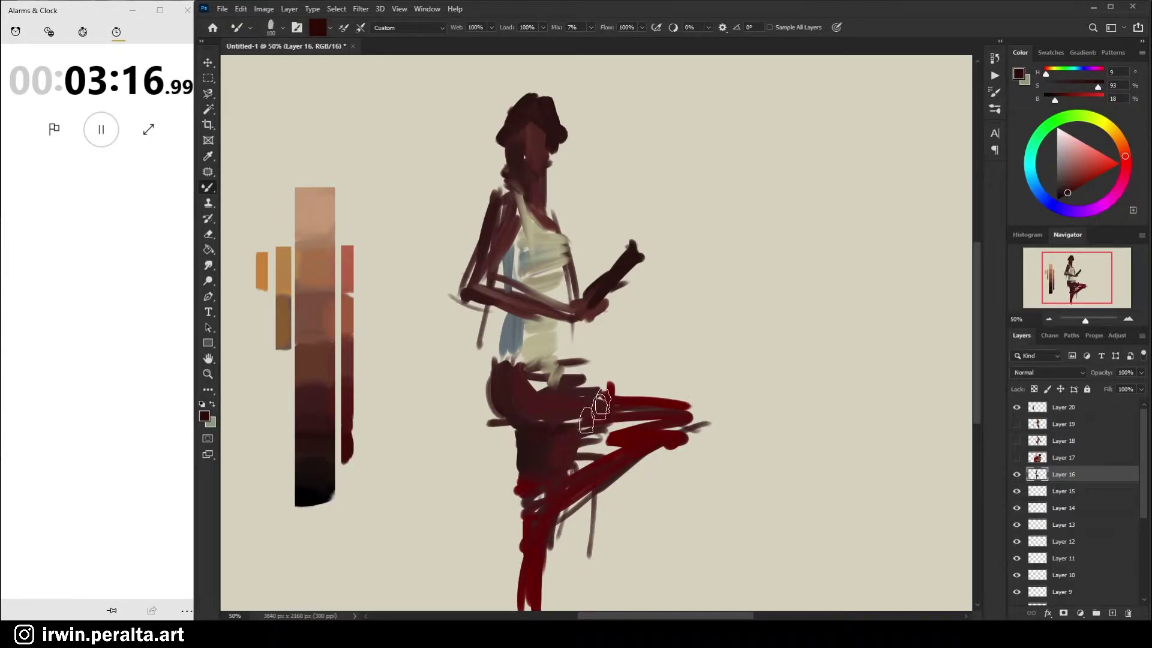
drag(493, 370, 515, 421)
drag(470, 294, 480, 303)
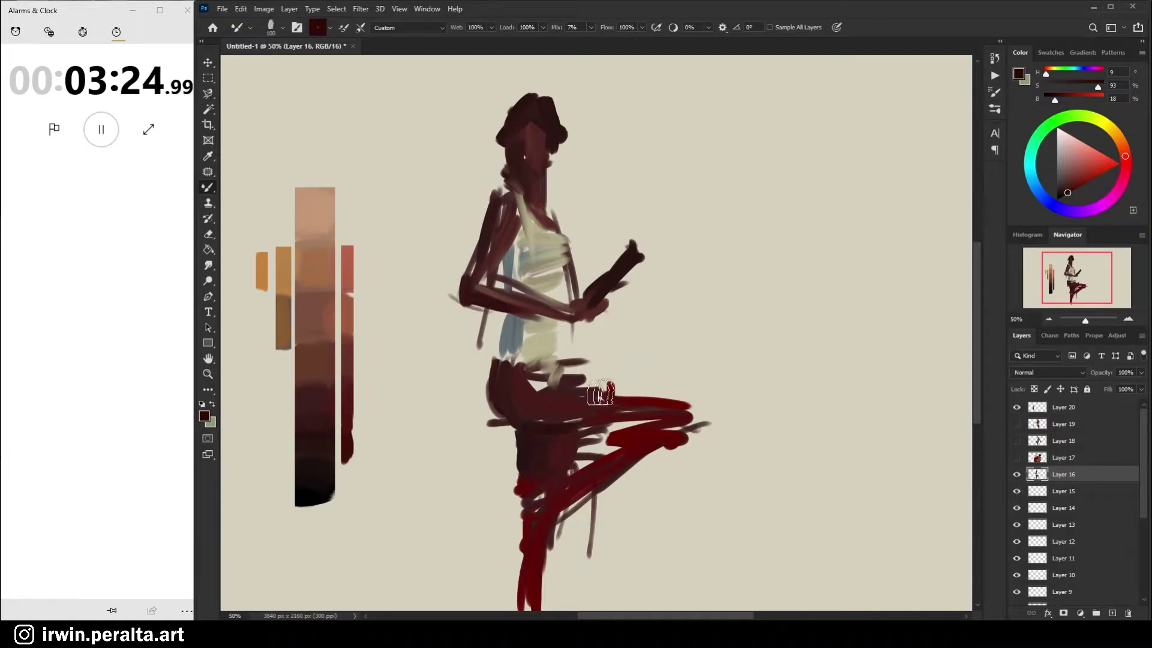
Paint the upper hip and the area below the waist in mid brown (H 18, S 58, B 39) sampled from the main swatch strip
alt+click(314, 398)
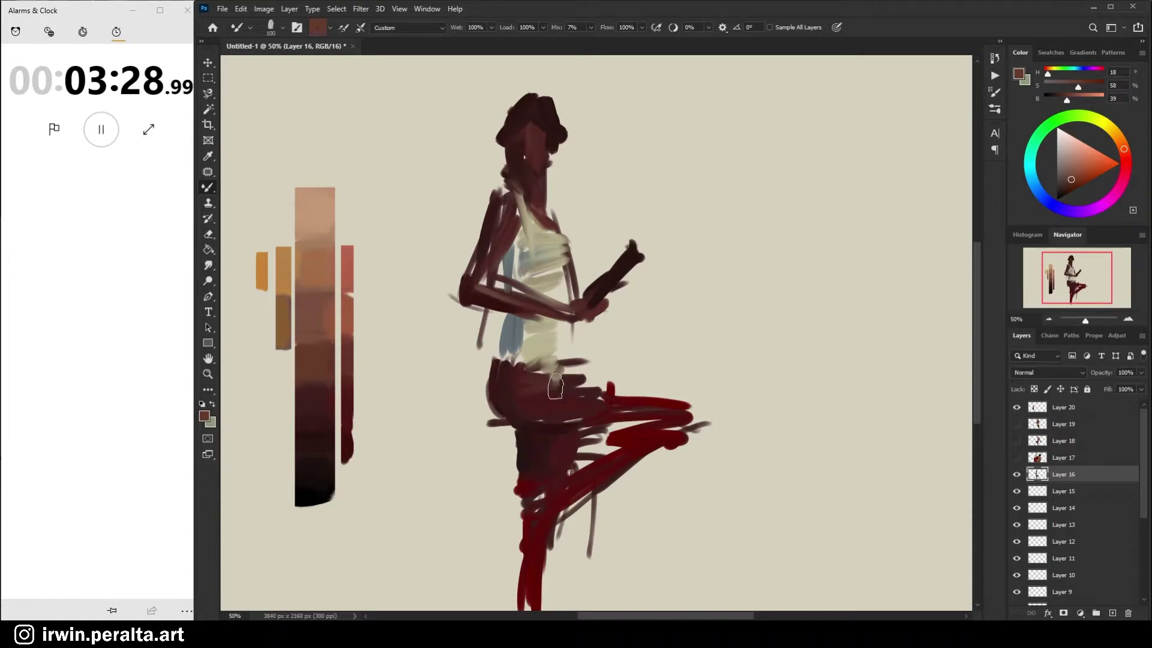
mouse_move(533, 379)
mouse_down()
mouse_move(521, 365)
mouse_move(544, 398)
mouse_up()
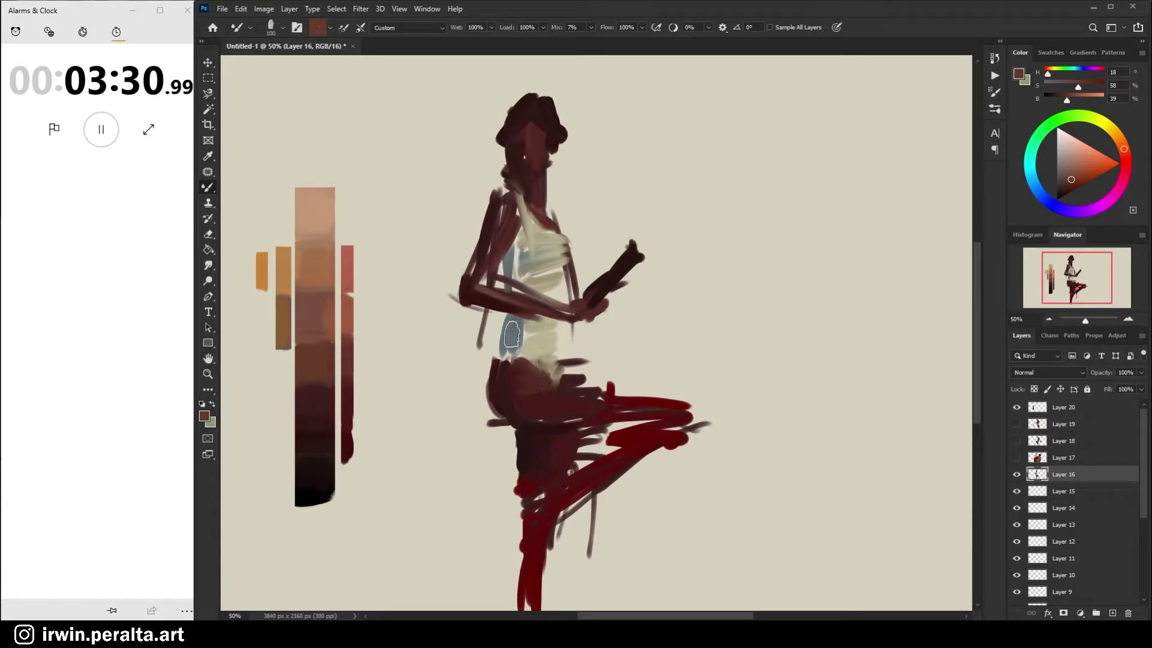
mouse_move(500, 363)
mouse_down()
mouse_move(528, 361)
mouse_move(543, 390)
mouse_move(516, 354)
mouse_move(565, 385)
mouse_up()
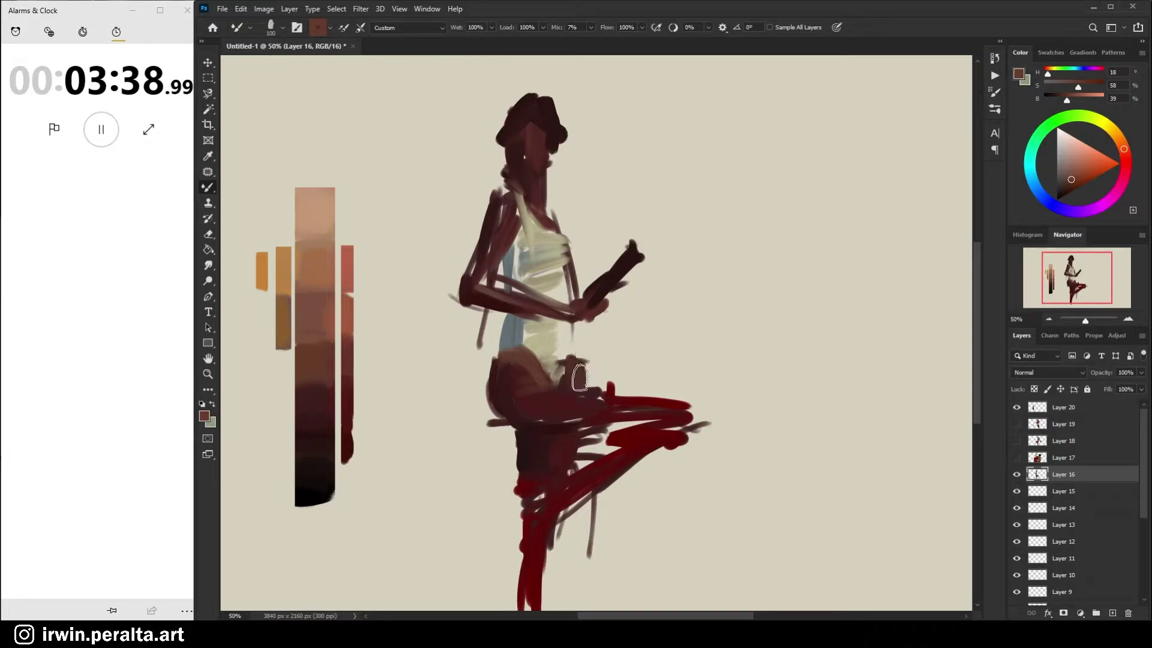
Shift the sampled shirt colour to warm brown (H 23, S 51, B 54), shade the belly's front edge, and darken the brown to S 55, B 43
key(alt)
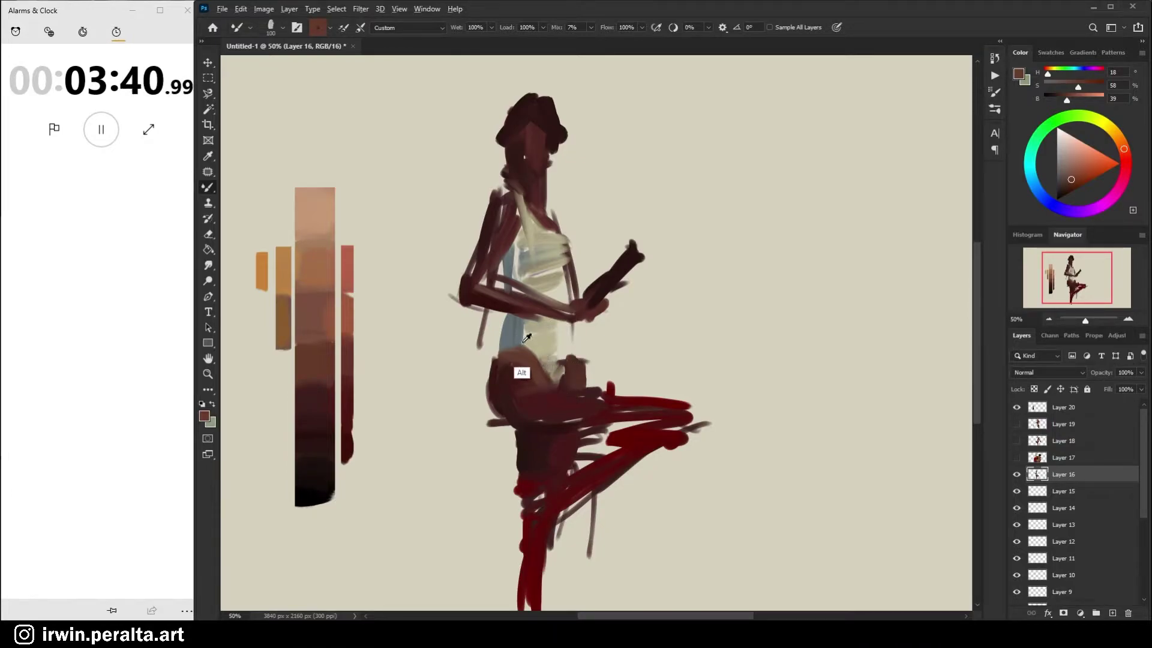
alt+click(541, 336)
drag(539, 337, 567, 309)
click(1071, 171)
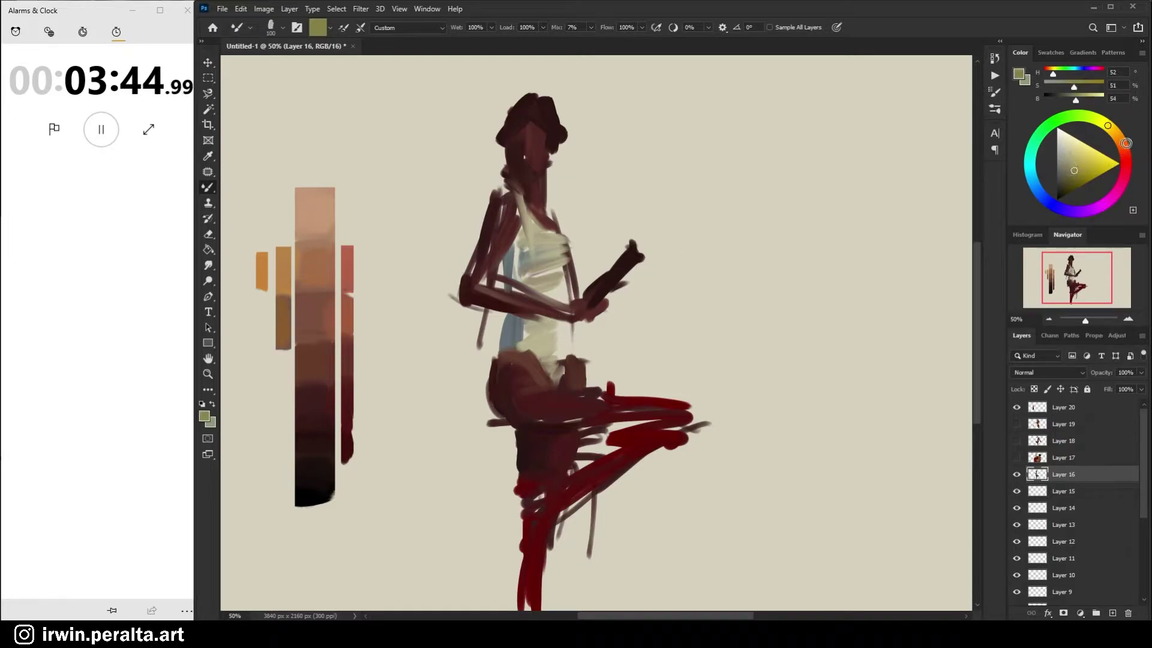
click(1126, 144)
mouse_move(567, 321)
mouse_down()
mouse_move(564, 354)
mouse_move(570, 324)
mouse_move(574, 337)
mouse_up()
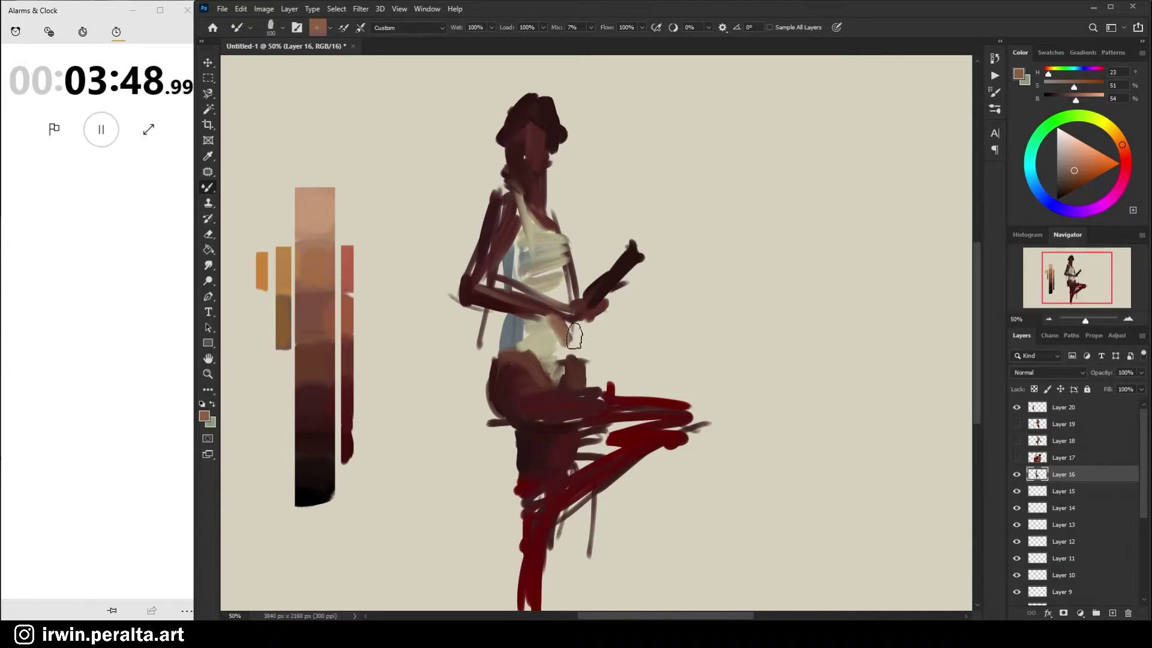
click(1075, 172)
drag(1076, 172, 1072, 177)
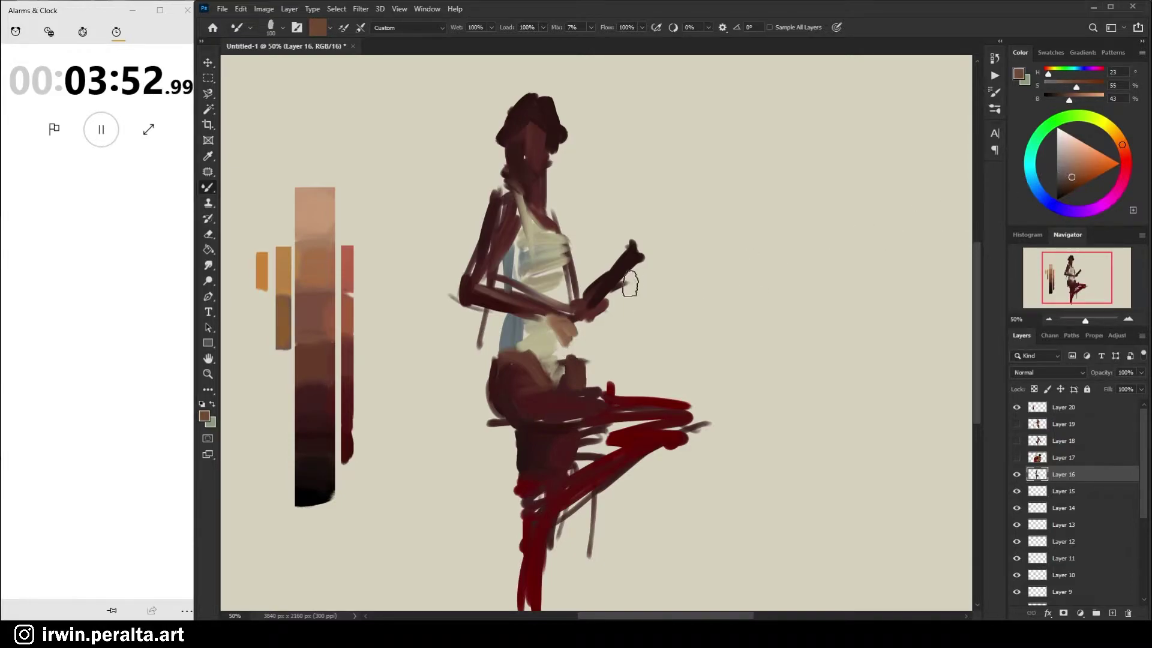
Fill out the shirt's lower front and chest with pale cream (H 52, S 22, B 72) sampled from the shirt
key(alt)
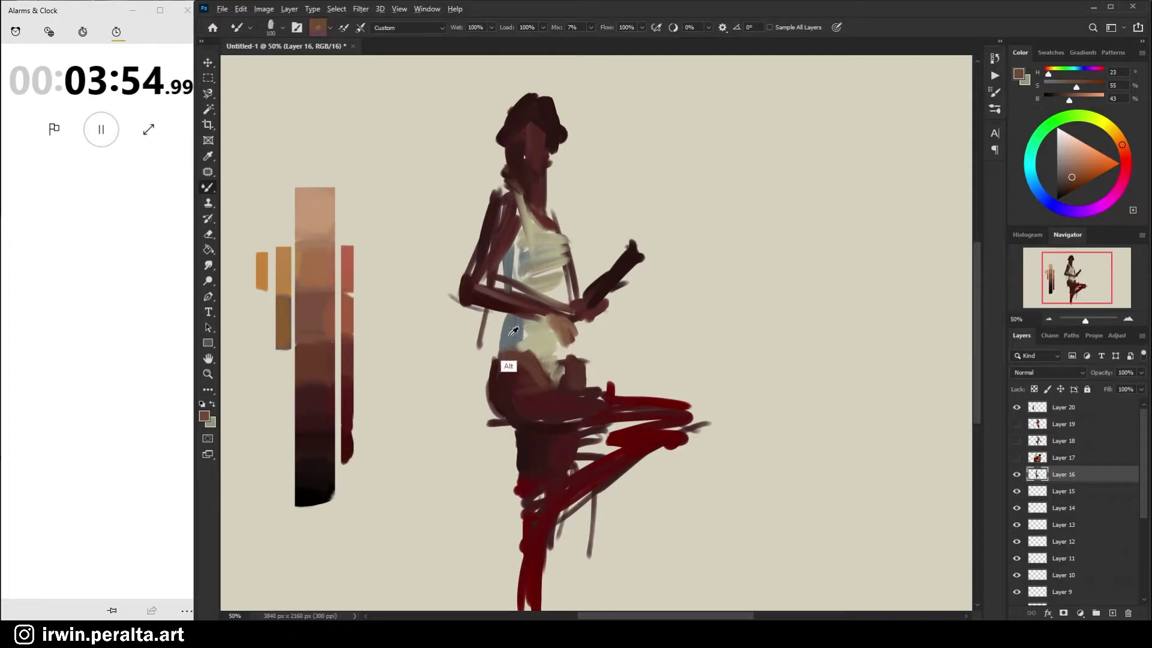
alt+click(513, 331)
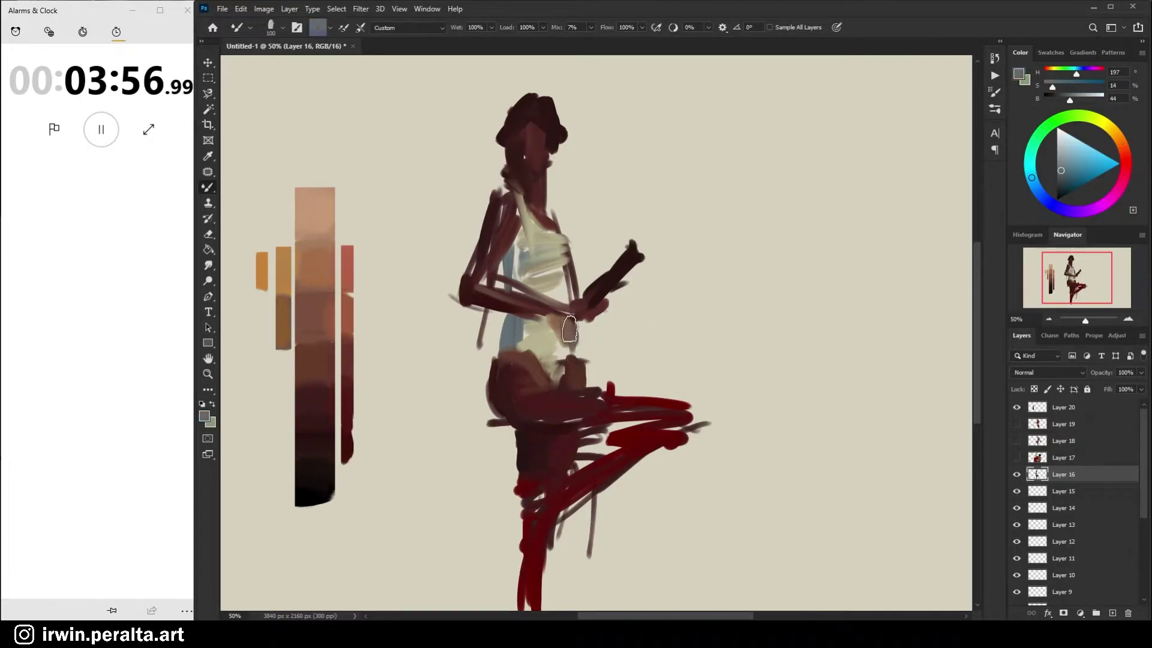
alt+click(552, 362)
drag(559, 345, 548, 384)
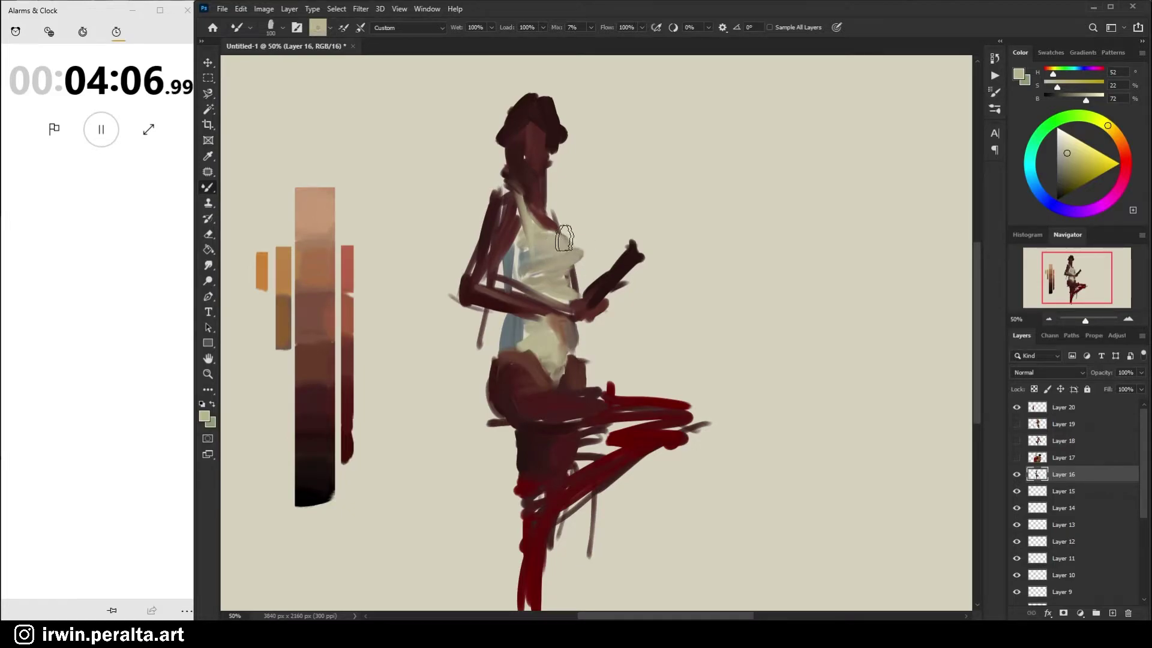
mouse_move(560, 252)
mouse_down()
mouse_move(563, 207)
mouse_move(539, 213)
mouse_move(542, 246)
mouse_up()
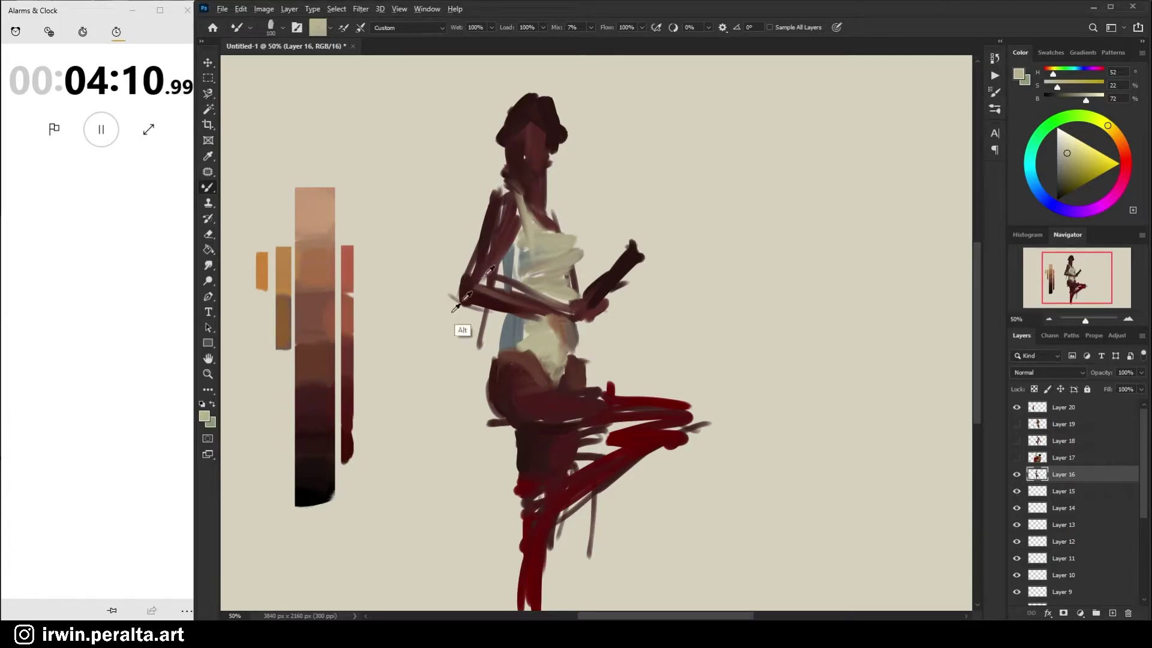
Paint the lit side of the near arm and both hands in ochre (H 31, S 61, B 71) and brown from the swatch strips
alt+click(285, 273)
mouse_move(514, 209)
mouse_down()
mouse_move(480, 258)
mouse_move(482, 276)
mouse_move(494, 252)
mouse_move(483, 288)
mouse_move(513, 222)
mouse_move(487, 282)
mouse_move(524, 231)
mouse_move(540, 277)
mouse_move(486, 279)
mouse_move(497, 288)
mouse_up()
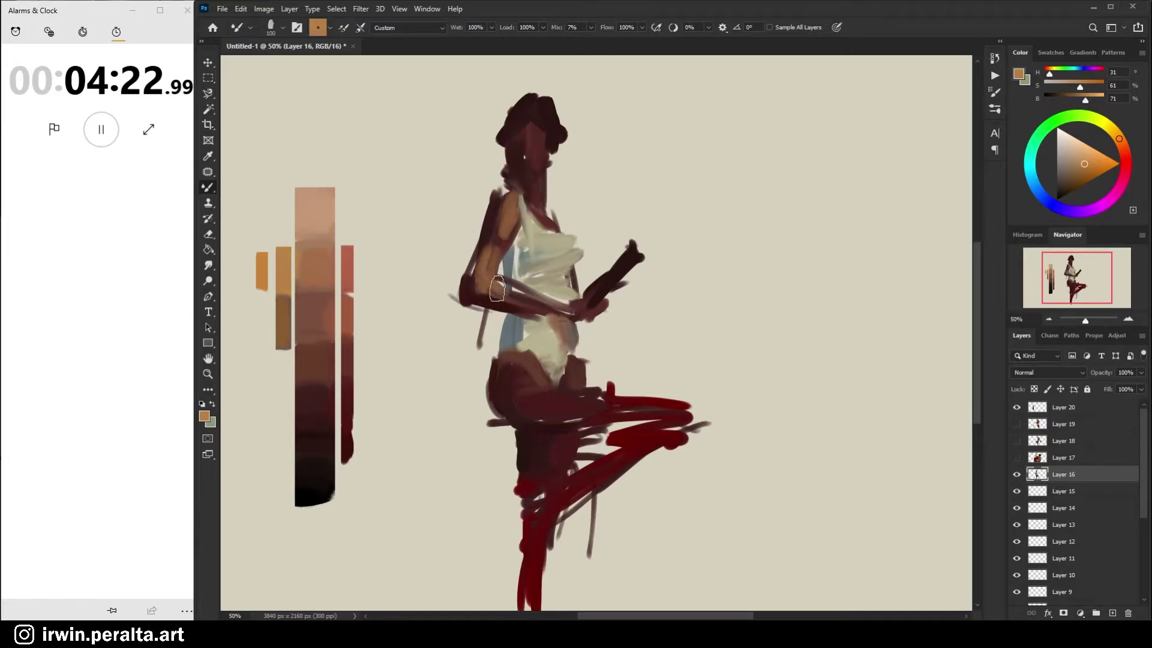
alt+click(477, 287)
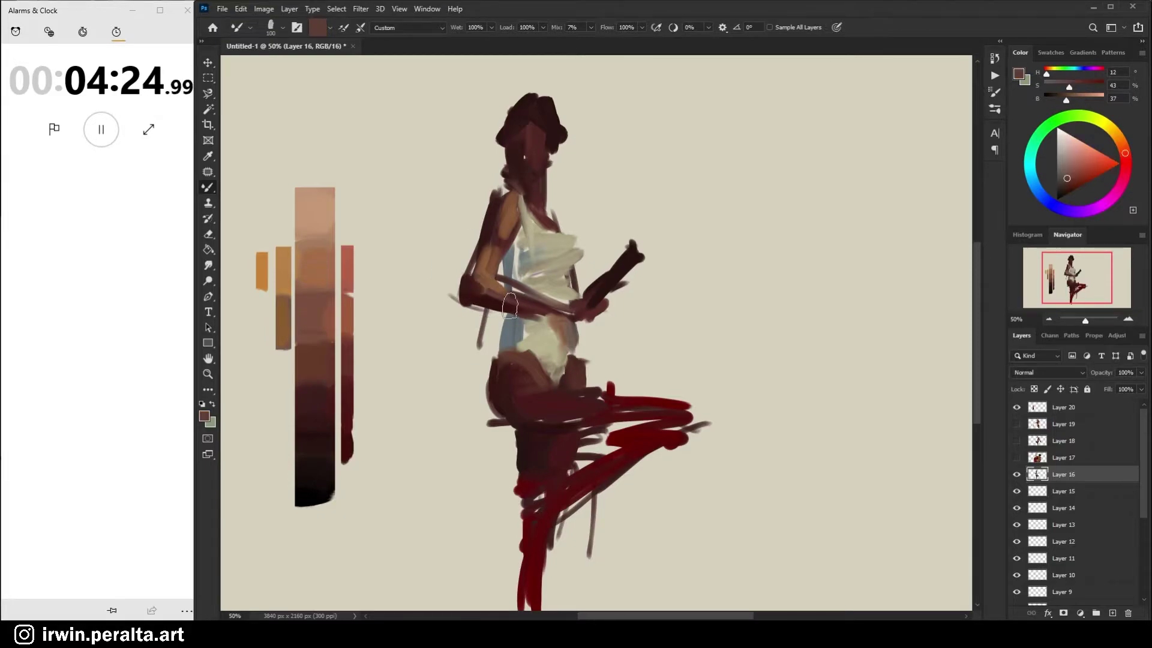
alt+click(326, 281)
mouse_move(536, 293)
mouse_down()
mouse_move(577, 305)
mouse_move(501, 290)
mouse_move(566, 307)
mouse_move(513, 297)
mouse_move(590, 304)
mouse_move(573, 298)
mouse_move(590, 285)
mouse_move(601, 306)
mouse_move(574, 310)
mouse_move(586, 294)
mouse_move(566, 309)
mouse_move(601, 312)
mouse_up()
mouse_move(633, 244)
mouse_down()
mouse_move(621, 255)
mouse_move(639, 252)
mouse_move(630, 240)
mouse_move(650, 270)
mouse_move(636, 255)
mouse_move(624, 279)
mouse_move(644, 252)
mouse_move(608, 261)
mouse_move(615, 273)
mouse_move(626, 239)
mouse_move(635, 249)
mouse_up()
key(alt)
alt+click(525, 162)
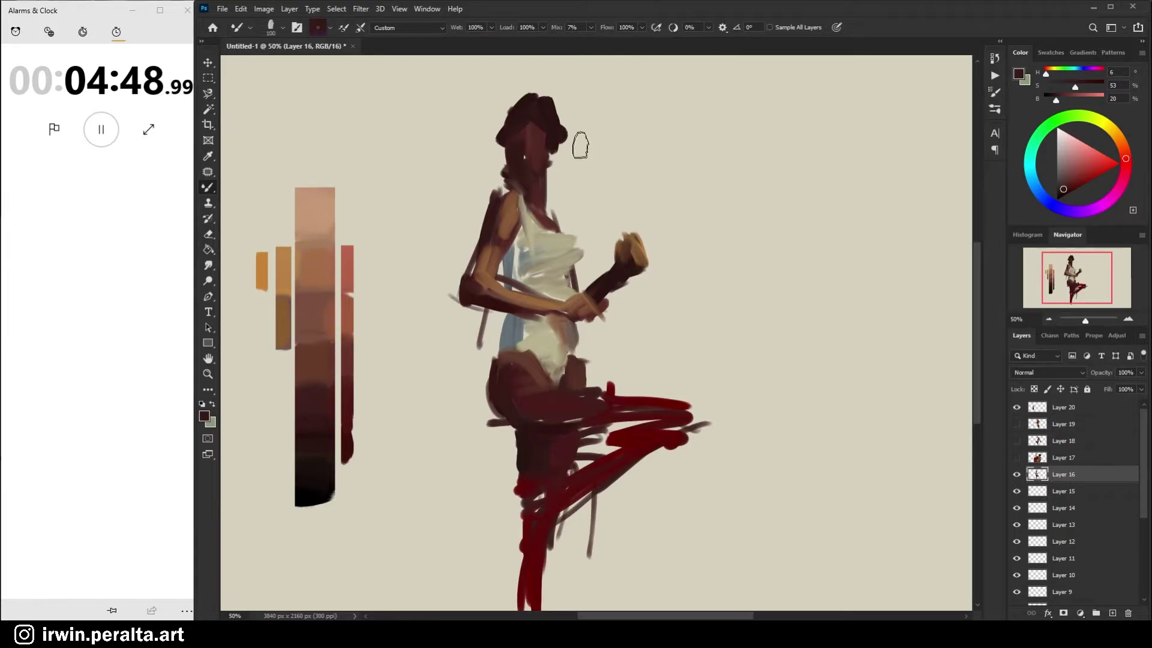
Draw a thin cream stick through the hands with a size 25 brush and add a dark red (H 2, S 98, B 39) heart-shaped tip
alt+click(549, 375)
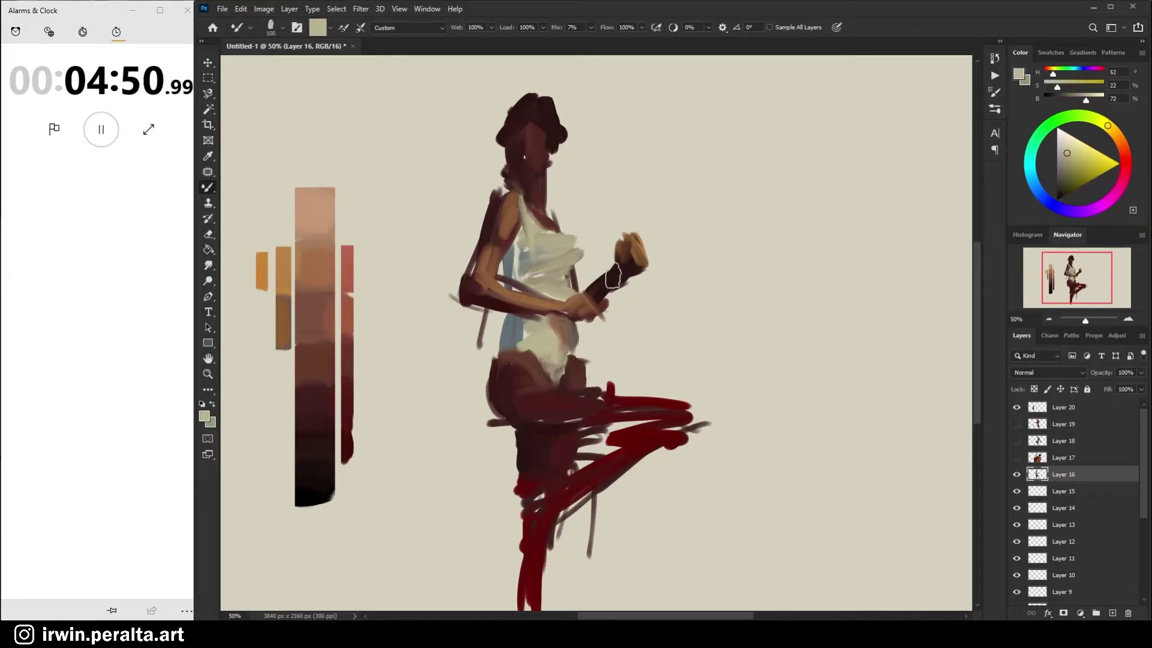
key(bracketleft)
key(bracketleft)
key(bracketleft)
key(bracketleft)
key(bracketleft)
key(bracketleft)
drag(594, 297, 655, 214)
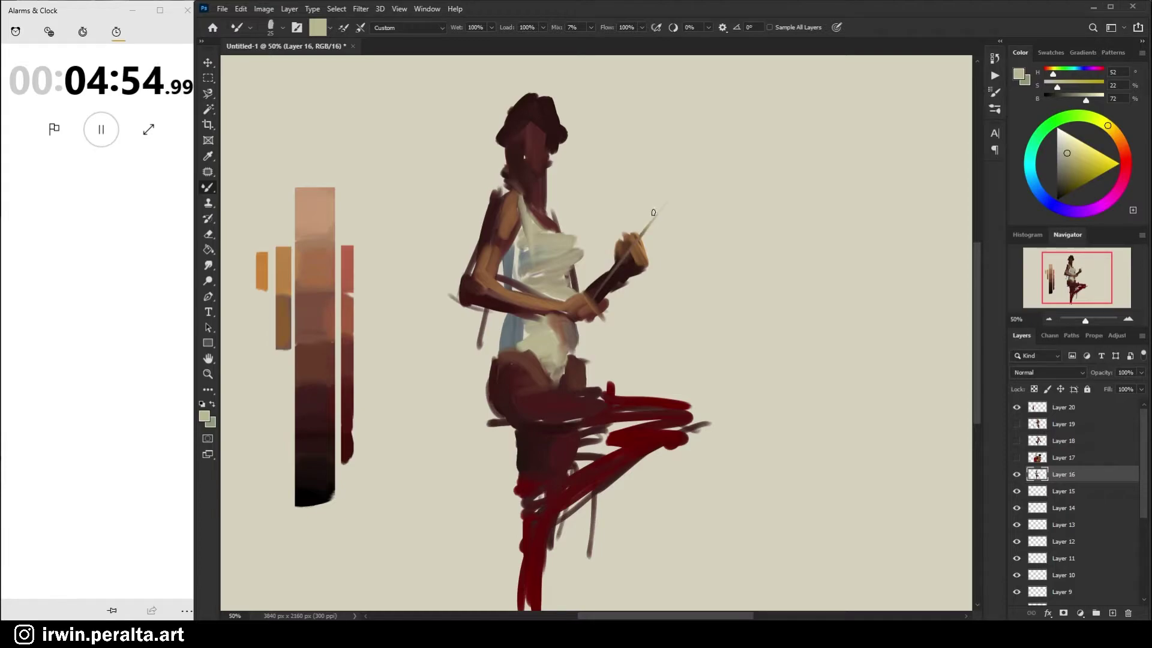
alt+click(631, 463)
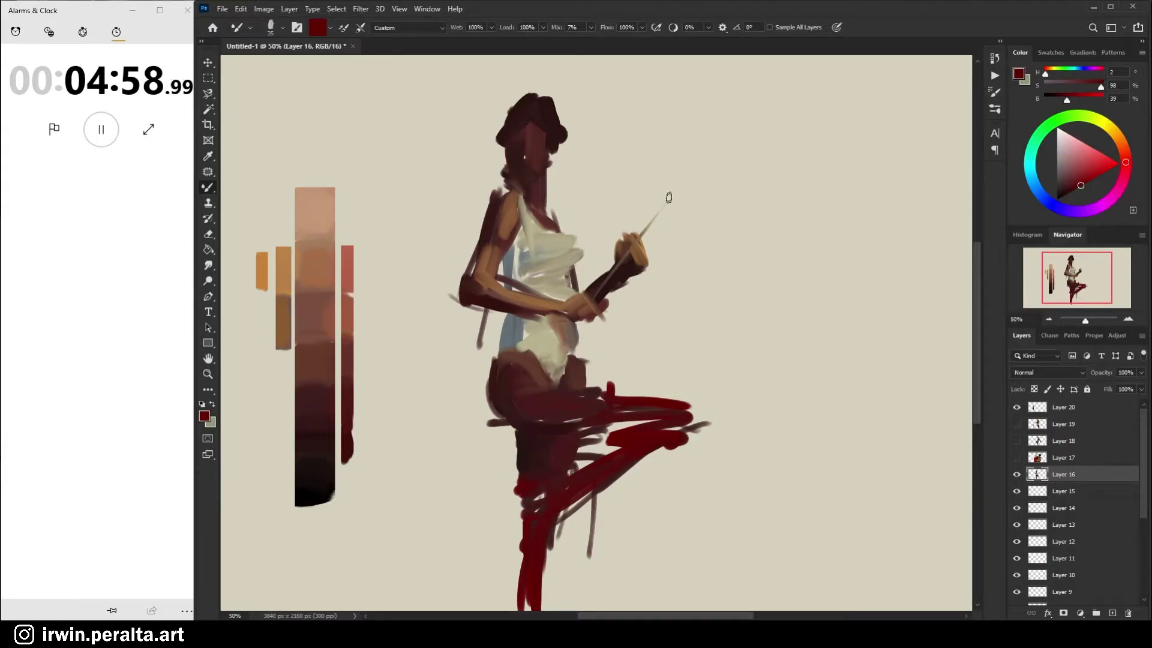
drag(669, 198, 655, 209)
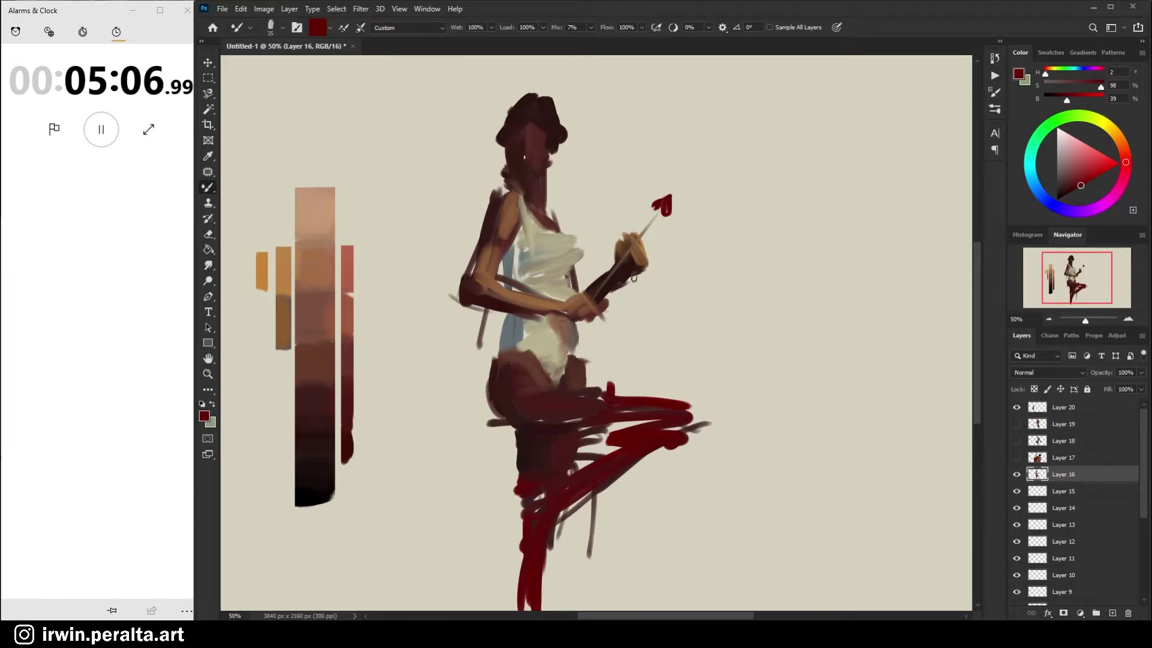
Shade the belly below the near hand with muted brown (H 24, S 35, B 31) sampled from the raised forearm
key(alt)
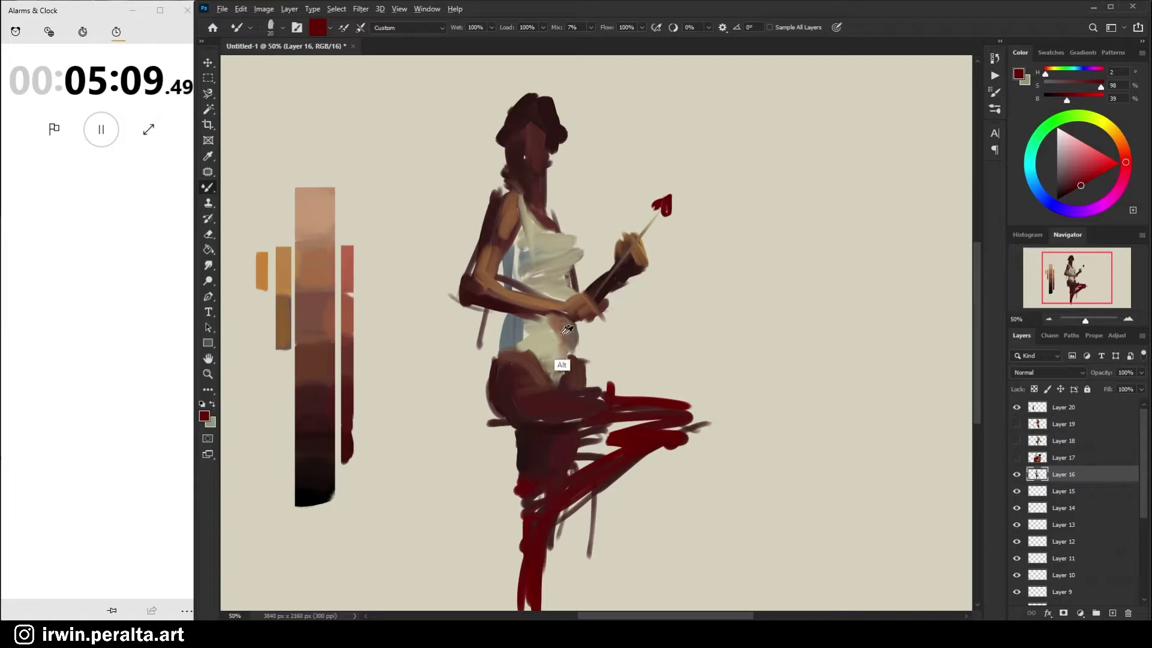
alt+click(618, 265)
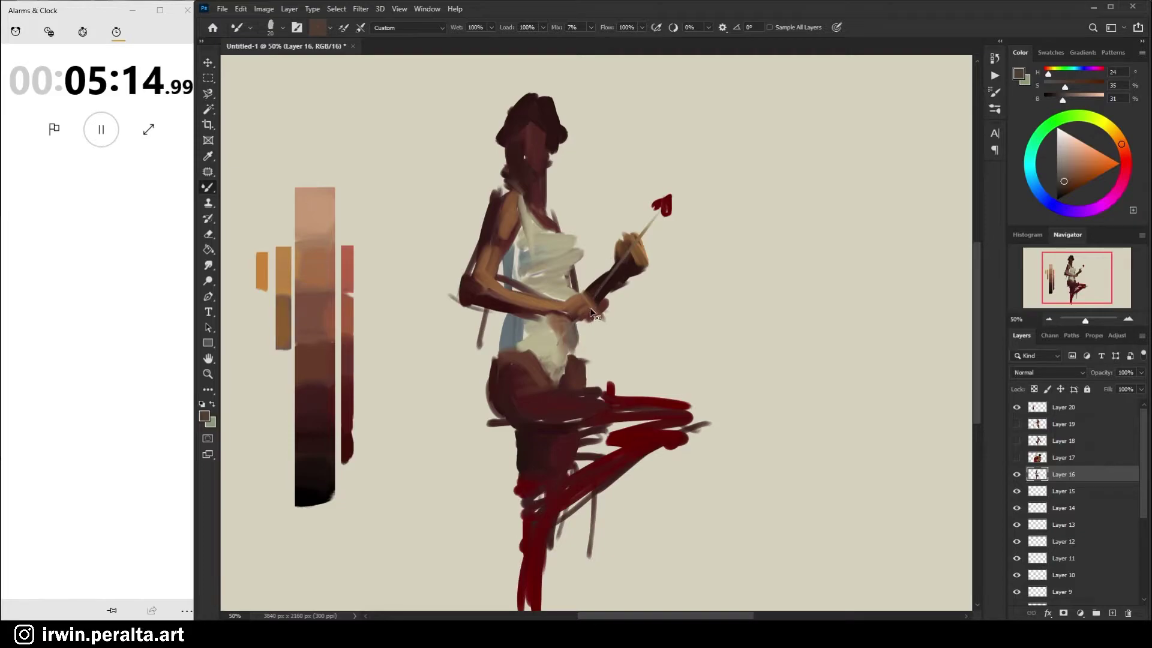
drag(572, 324, 550, 358)
key(ctrl+z)
key(ctrl+shift+z)
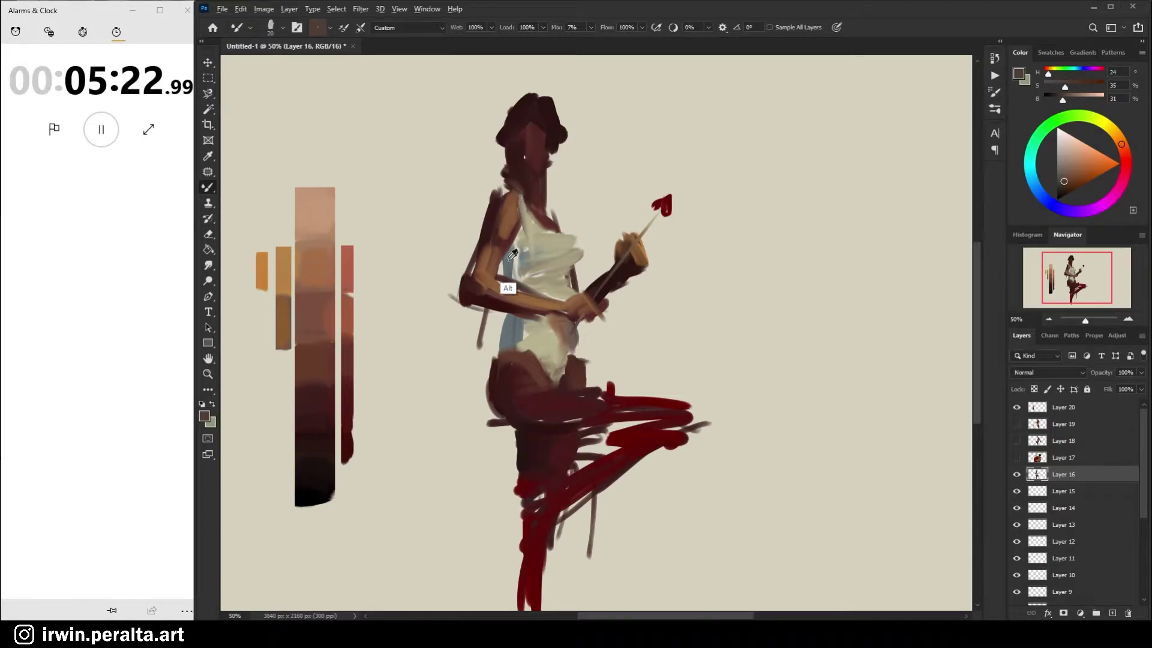
Paint the side of the chest by the armpit in ochre (H 31, S 61, B 72) and sample reddish browns beside the arm
alt+click(290, 263)
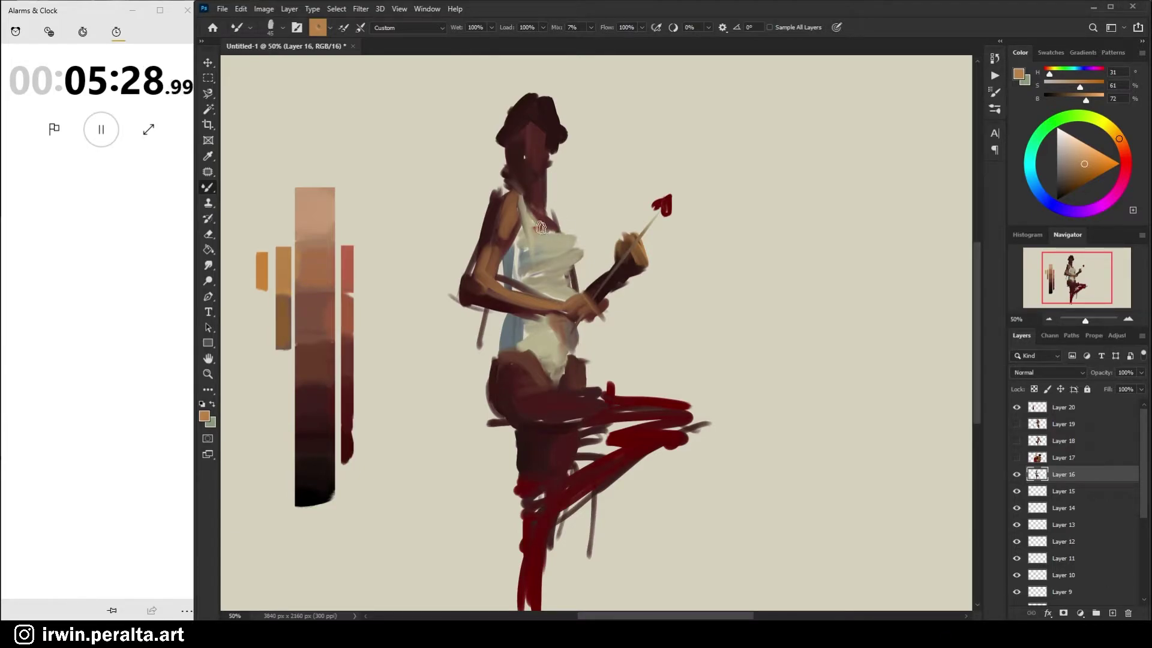
alt+click(508, 244)
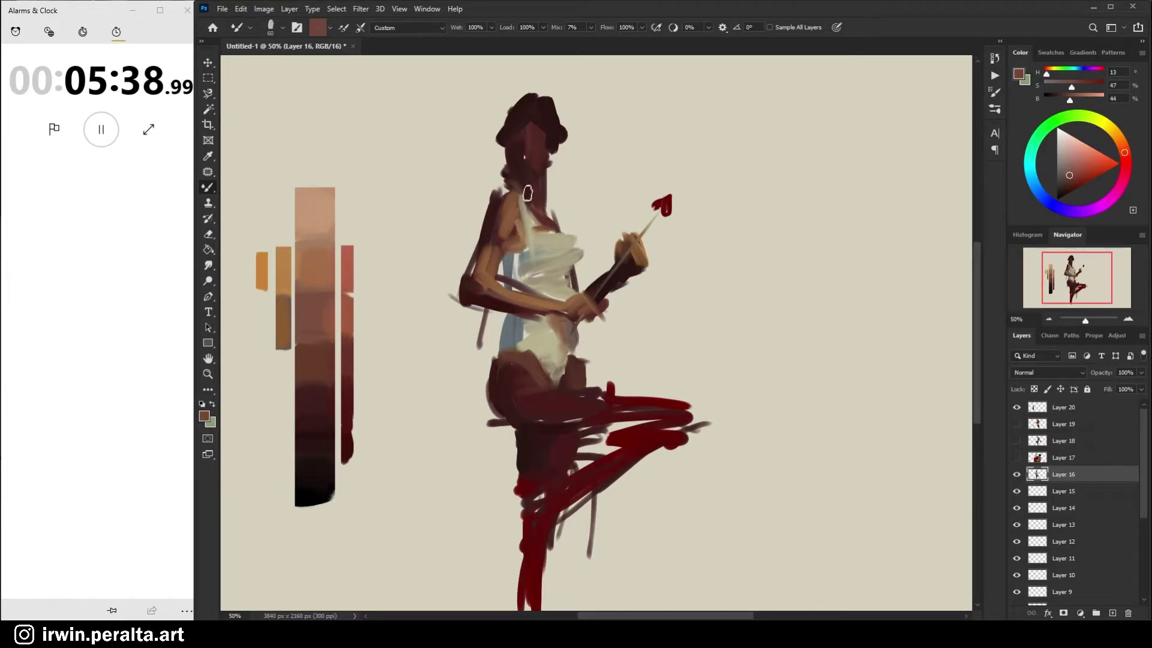
alt+click(510, 264)
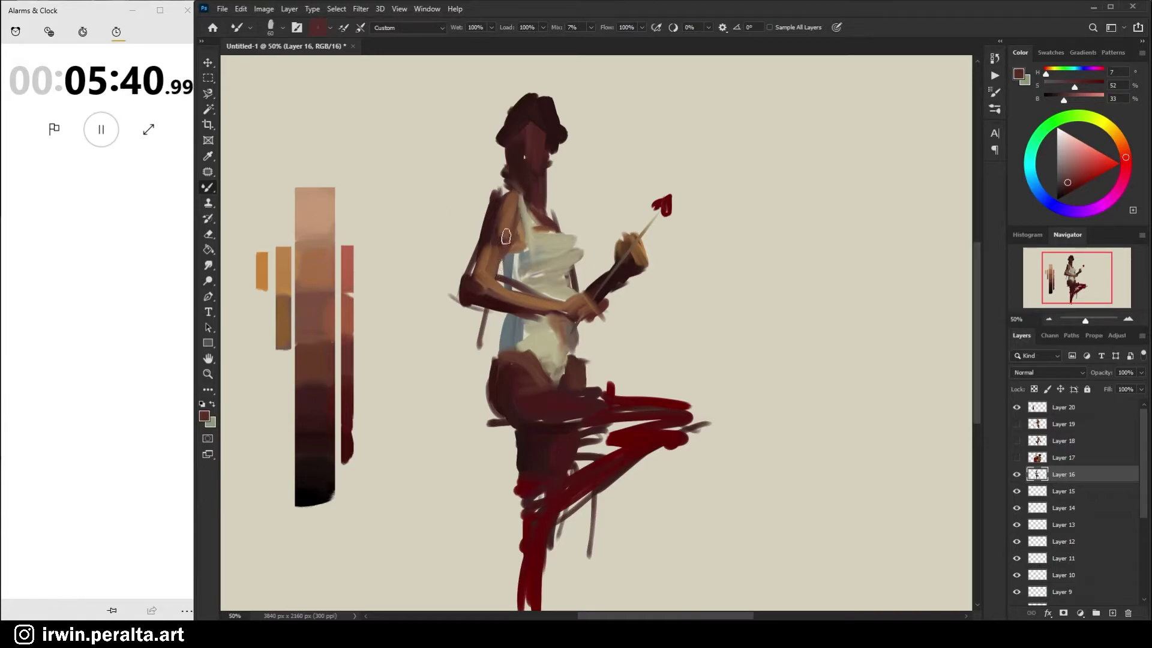
Build up the upper chest and neckline with ochre (H 31, S 61, B 71) and browns sampled from the swatches and figure
alt+click(285, 270)
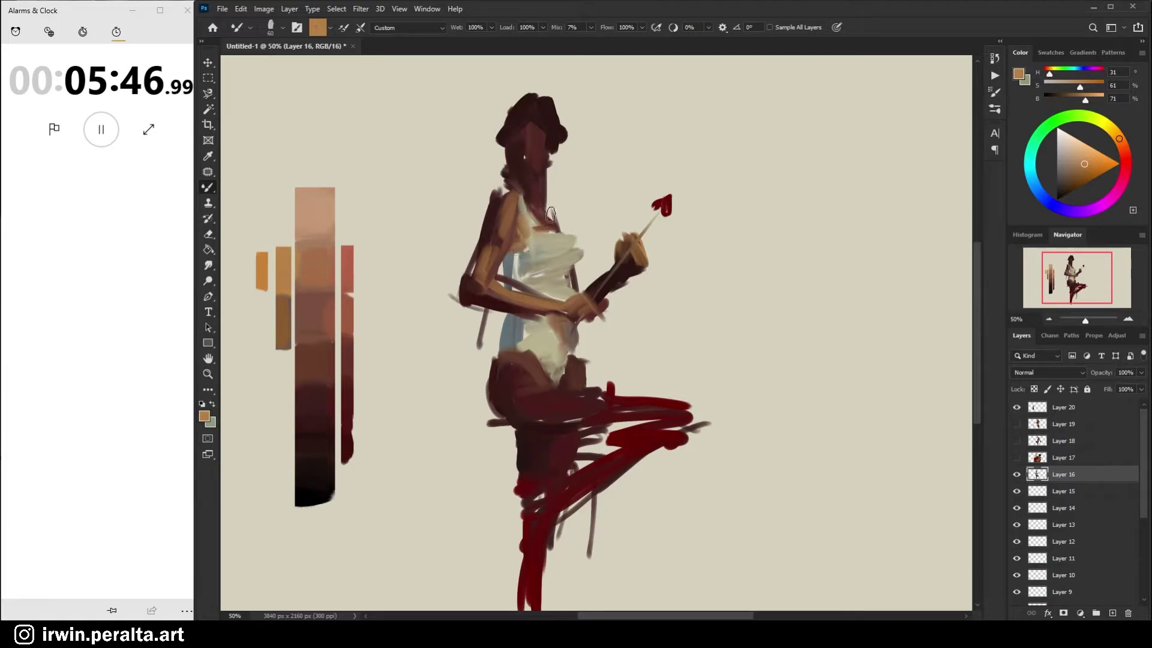
alt+click(528, 240)
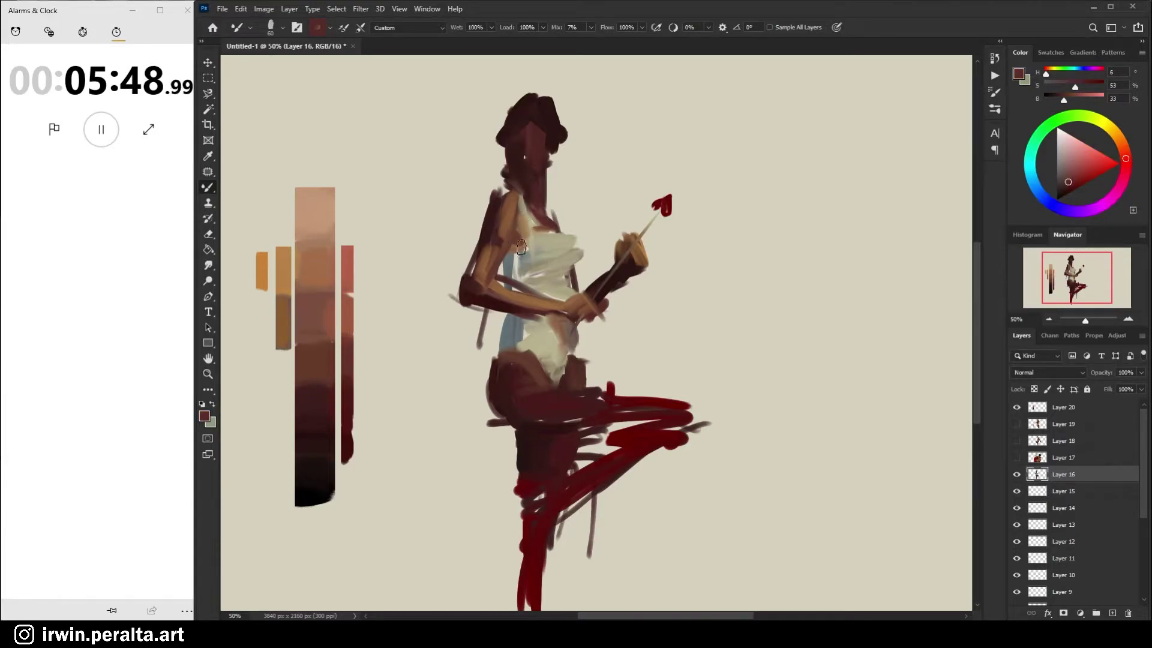
alt+click(518, 279)
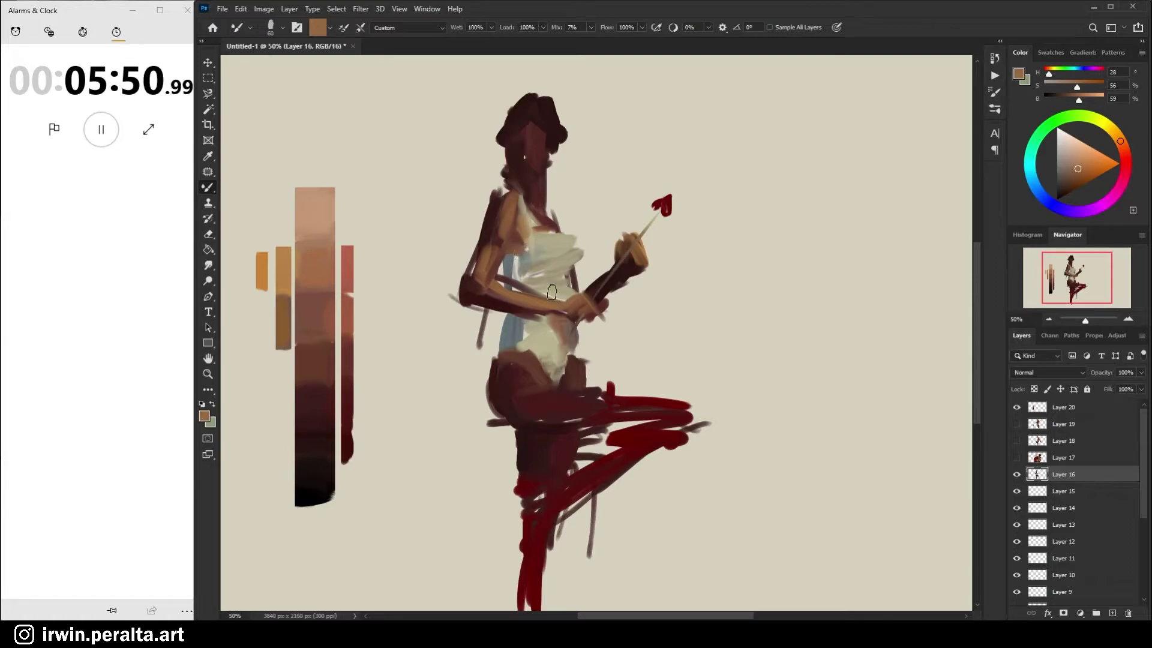
alt+click(284, 297)
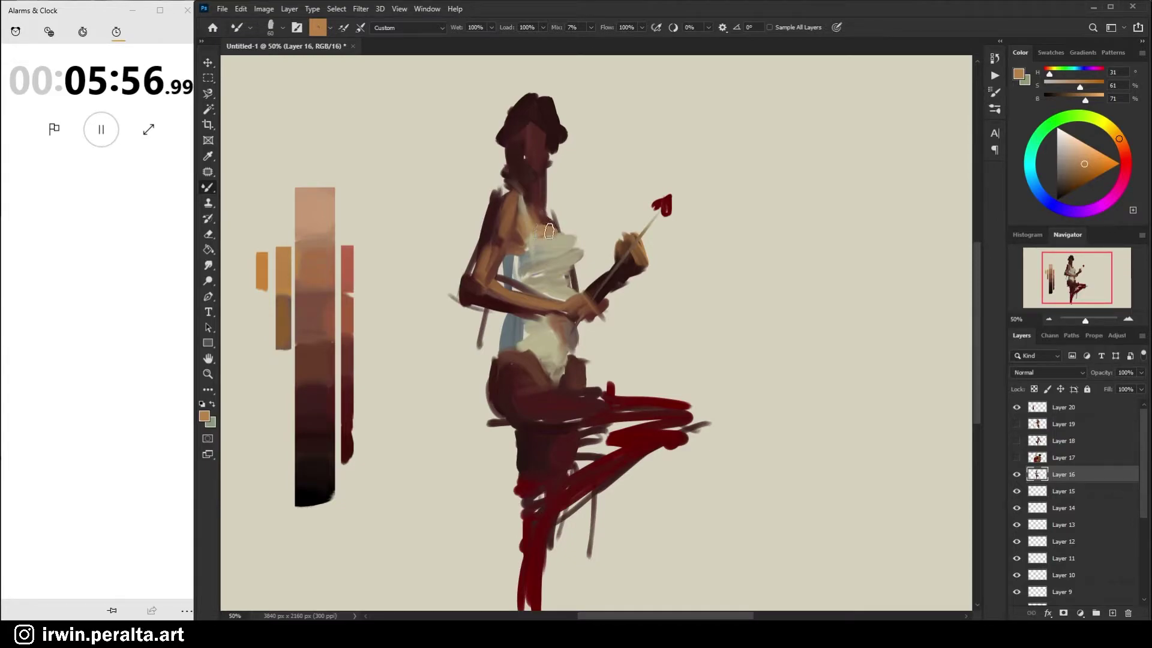
alt+click(538, 252)
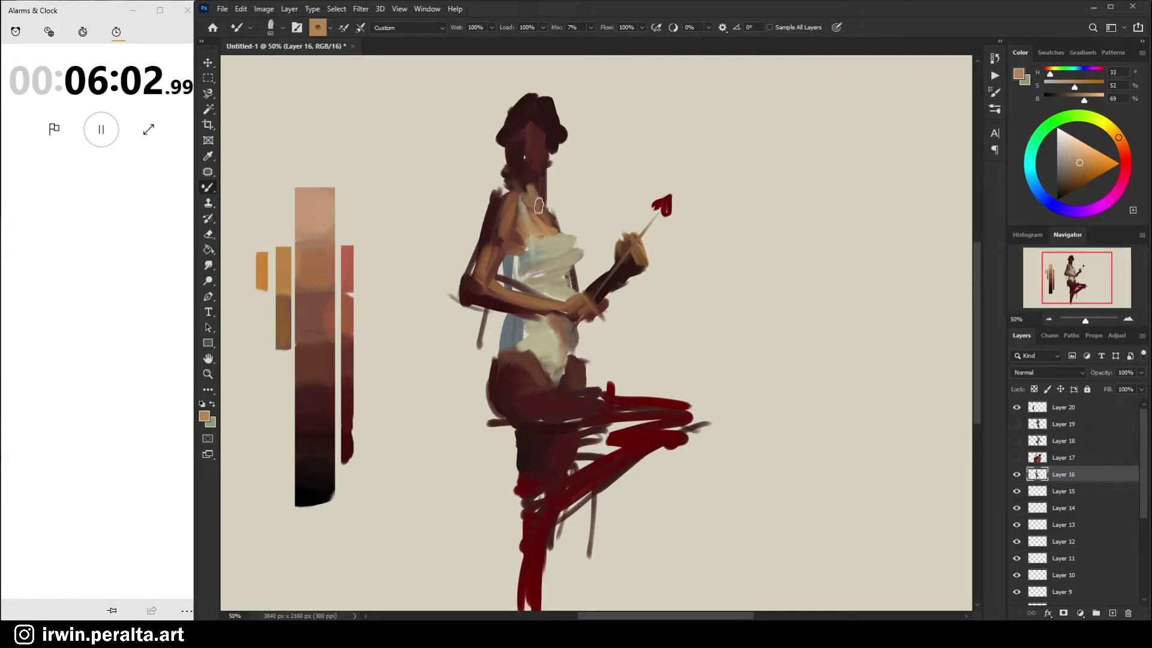
Paint the front of the neck in ochre and reshape the shadow under the jaw with dark brown (H 5, S 52, B 21)
alt+click(289, 303)
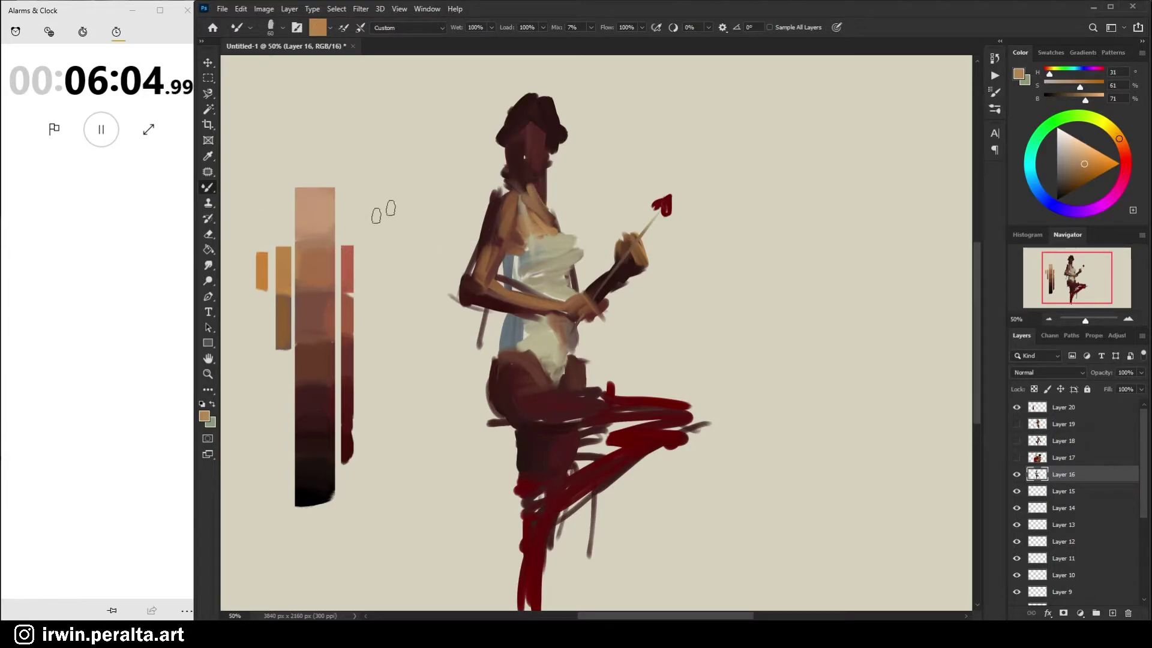
alt+click(531, 182)
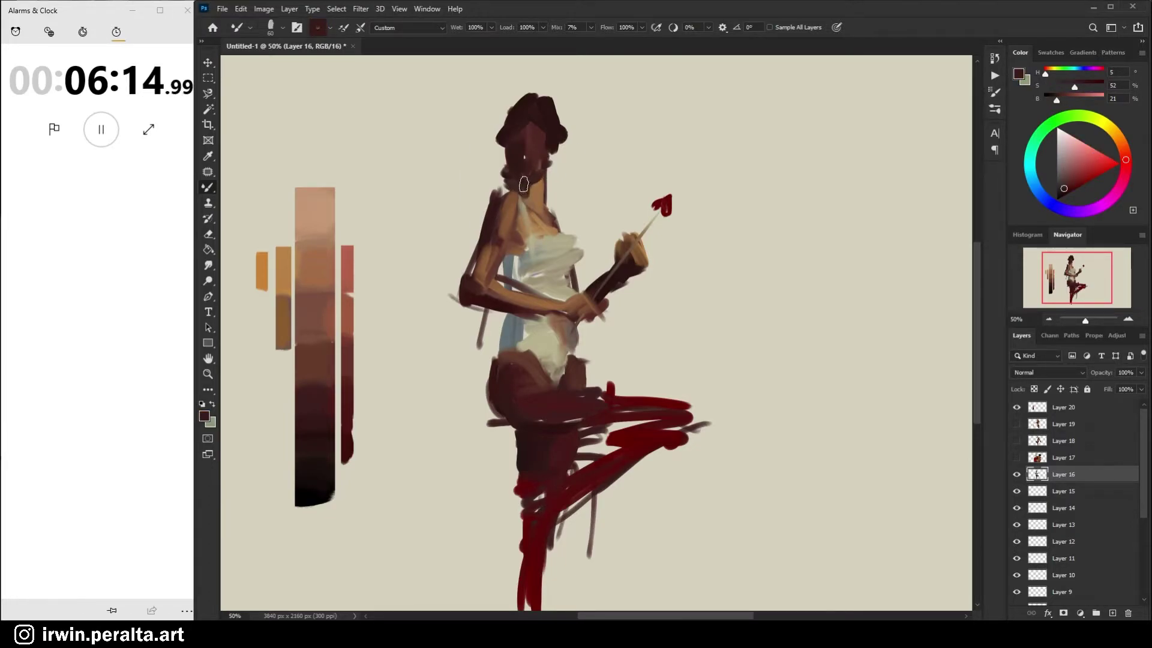
alt+click(530, 201)
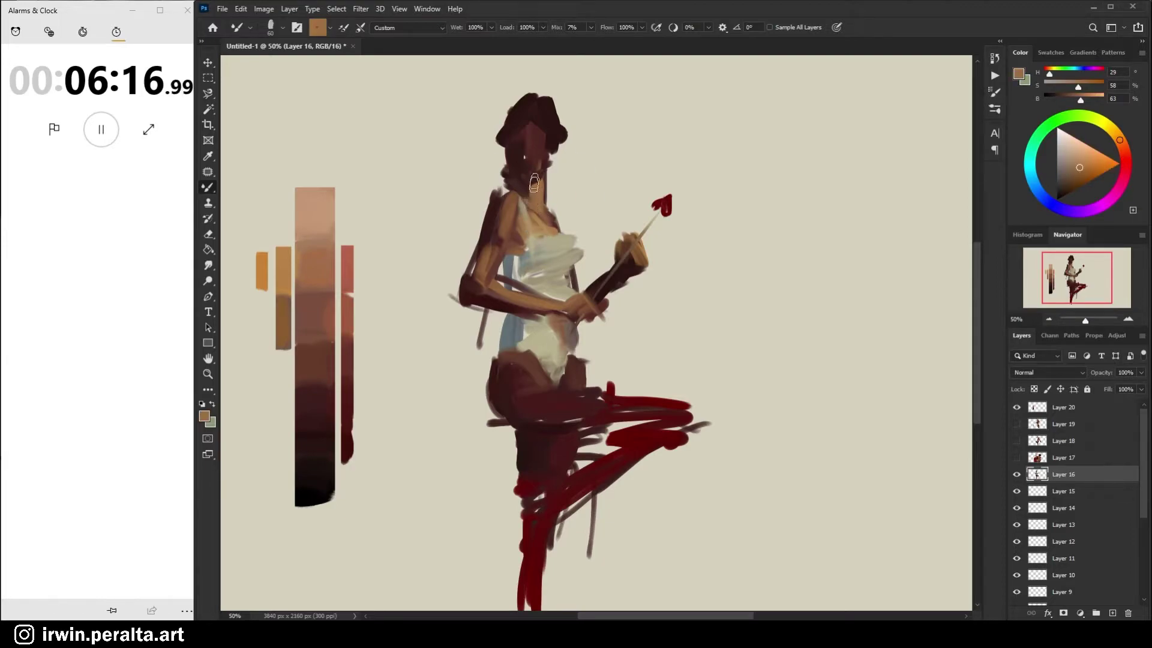
Block in the light planes of the forehead, nose and chin with ochre (H 31, S 61, B 72) sampled from the swatches
alt+click(263, 267)
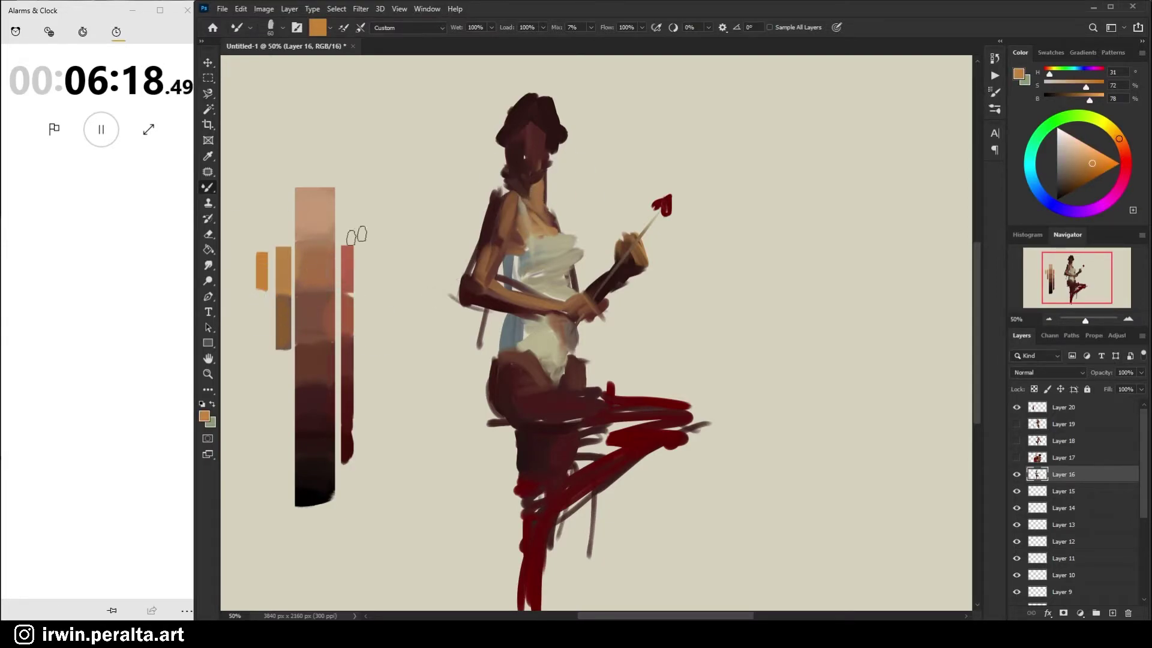
alt+click(529, 195)
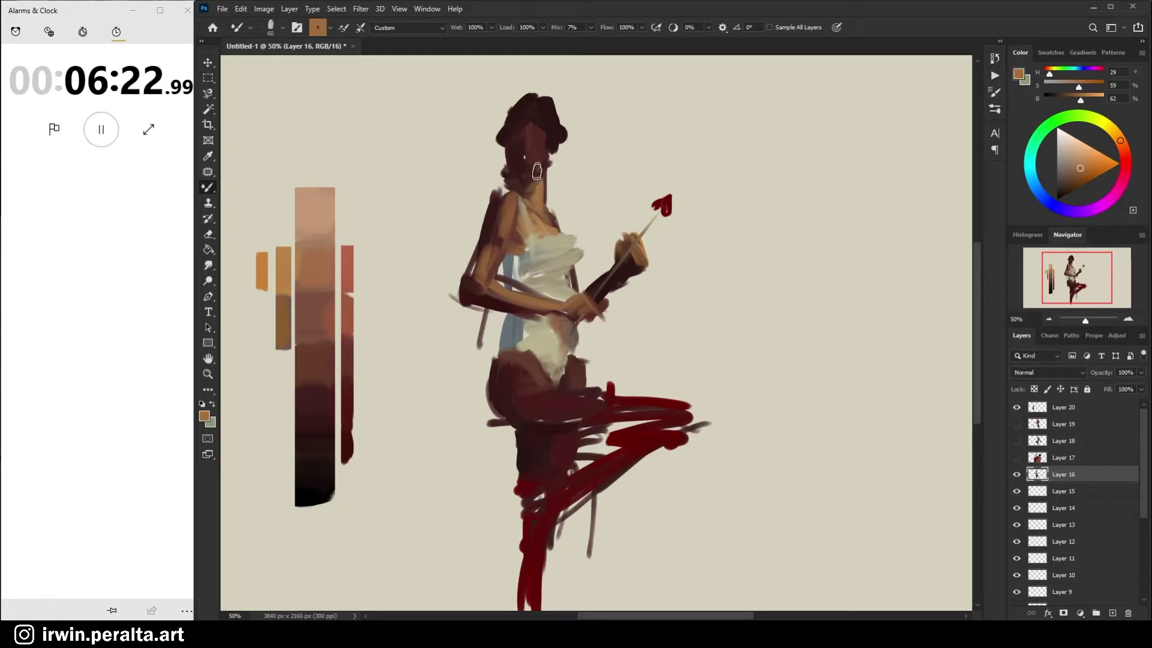
alt+click(534, 193)
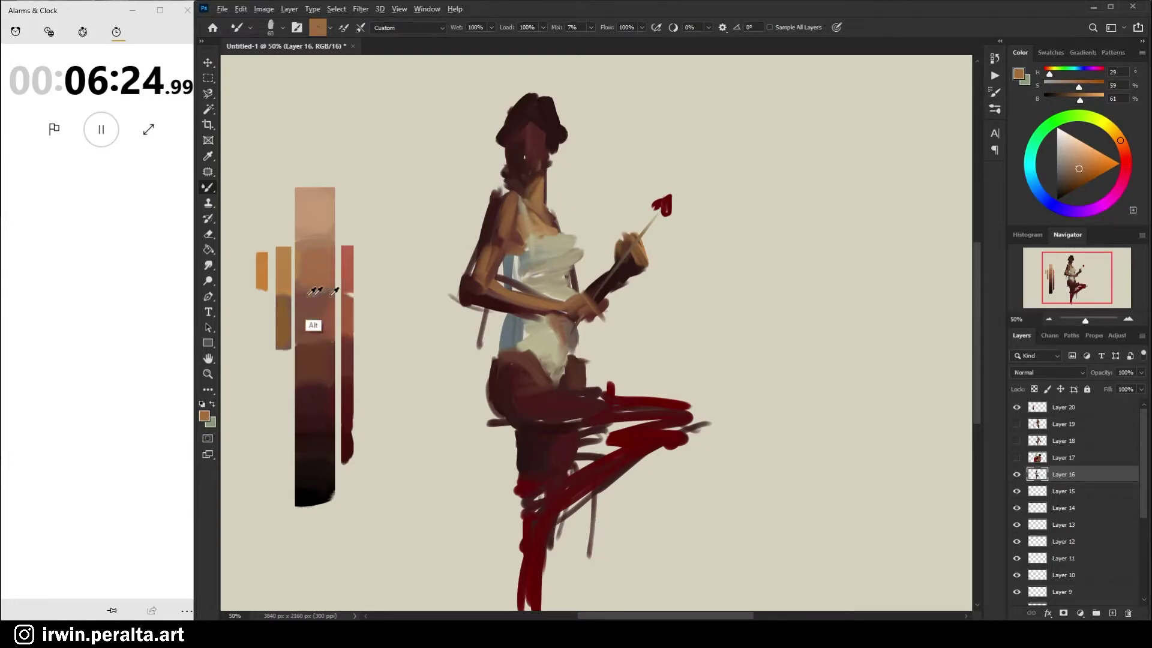
alt+click(288, 264)
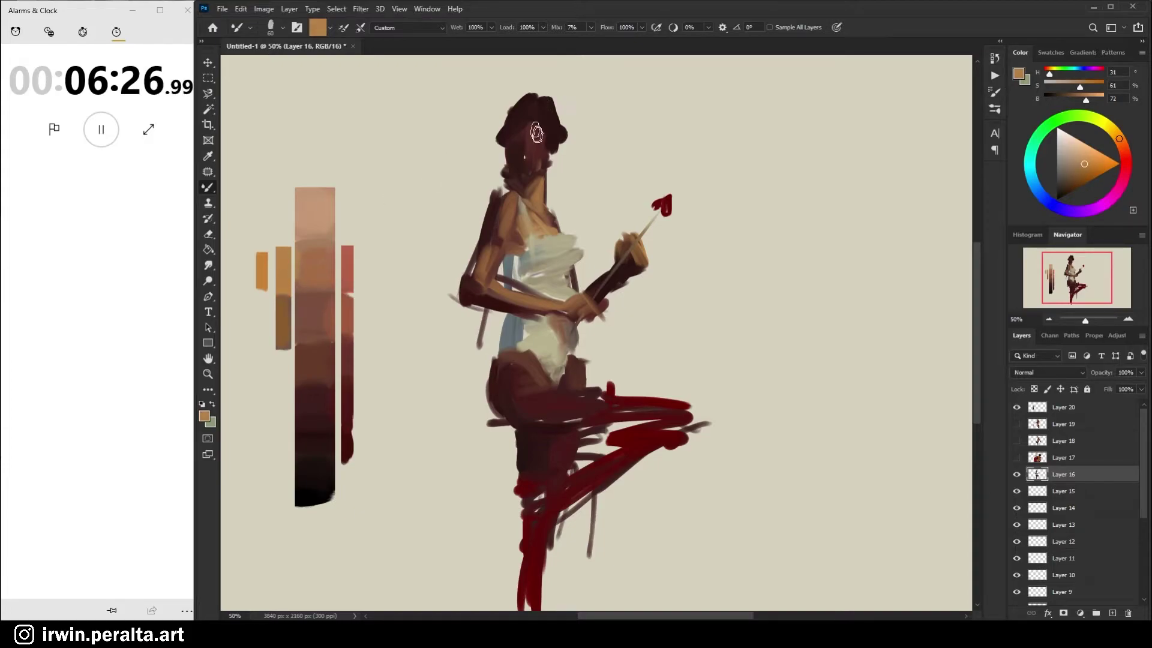
mouse_move(524, 141)
mouse_down()
mouse_move(528, 131)
mouse_move(552, 167)
mouse_up()
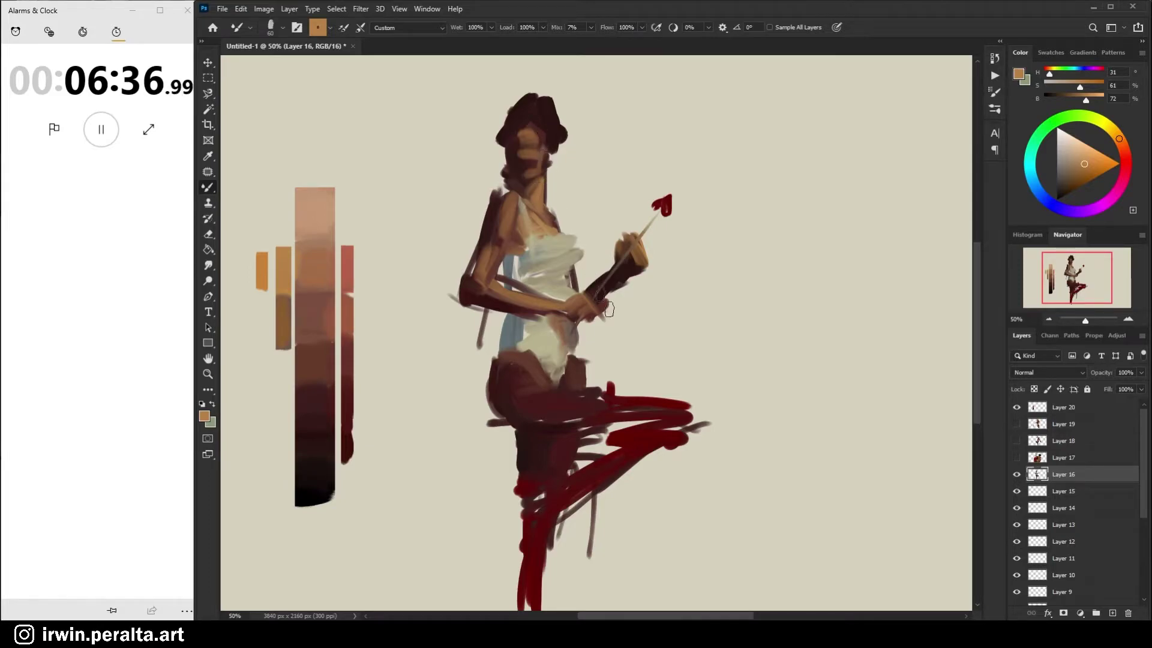
Paint the lips in dark red (H 3, S 89, B 41) and model the face with sampled browns (H 6, S 54, B 18; H 27, S 60, B 54)
alt+click(653, 435)
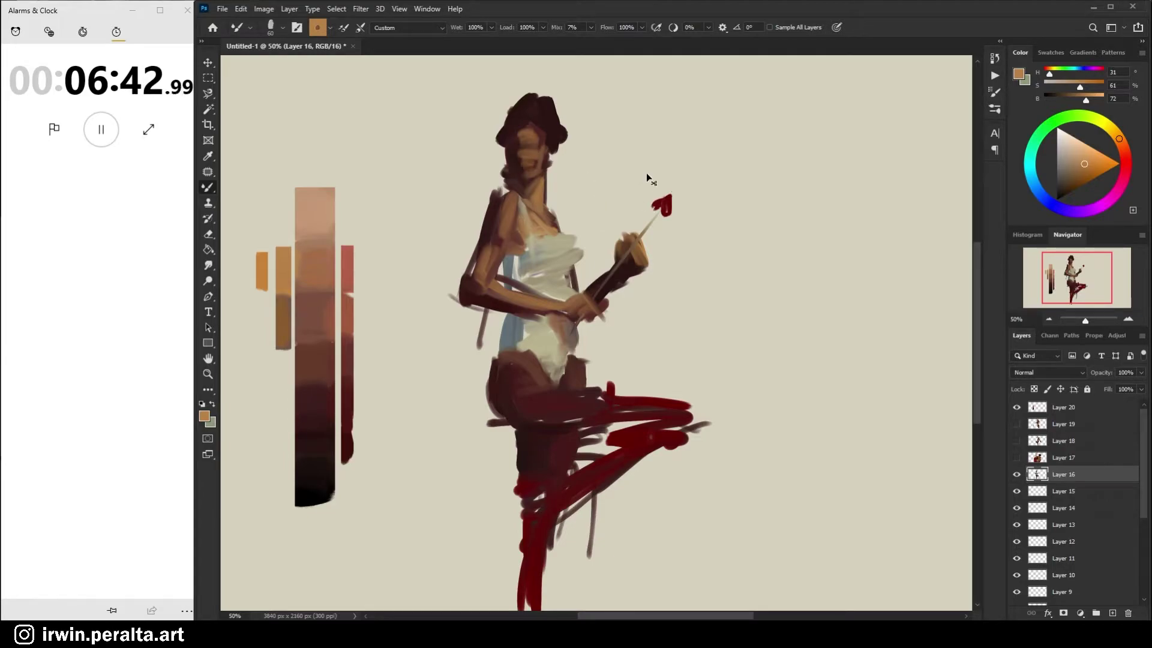
alt+click(664, 211)
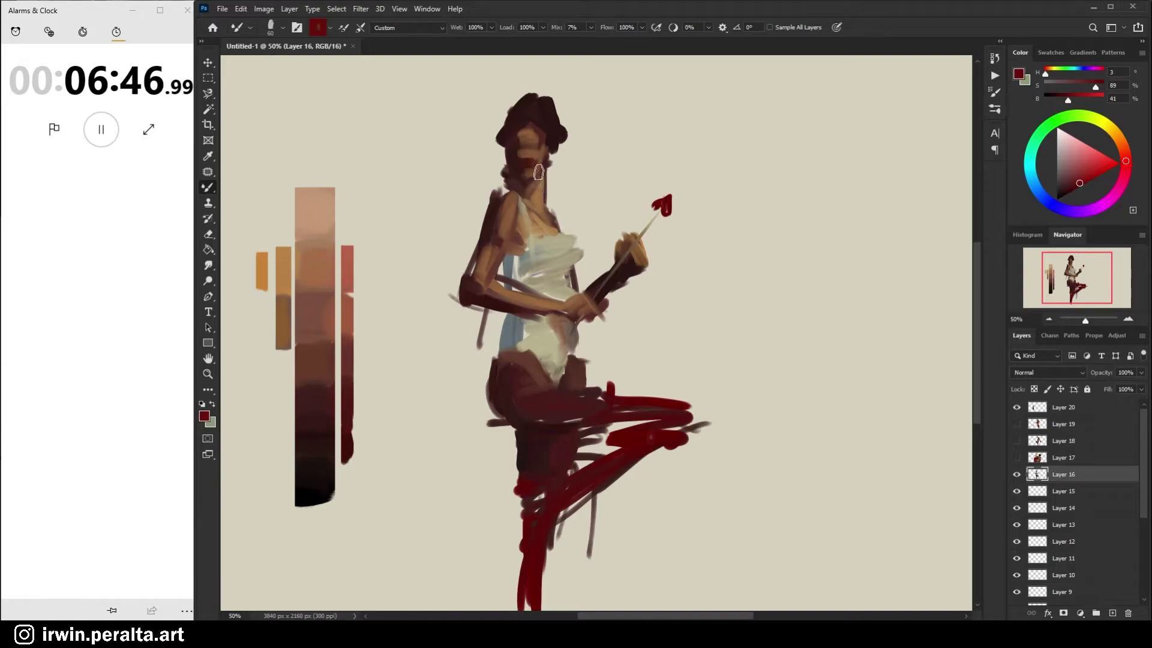
alt+click(514, 187)
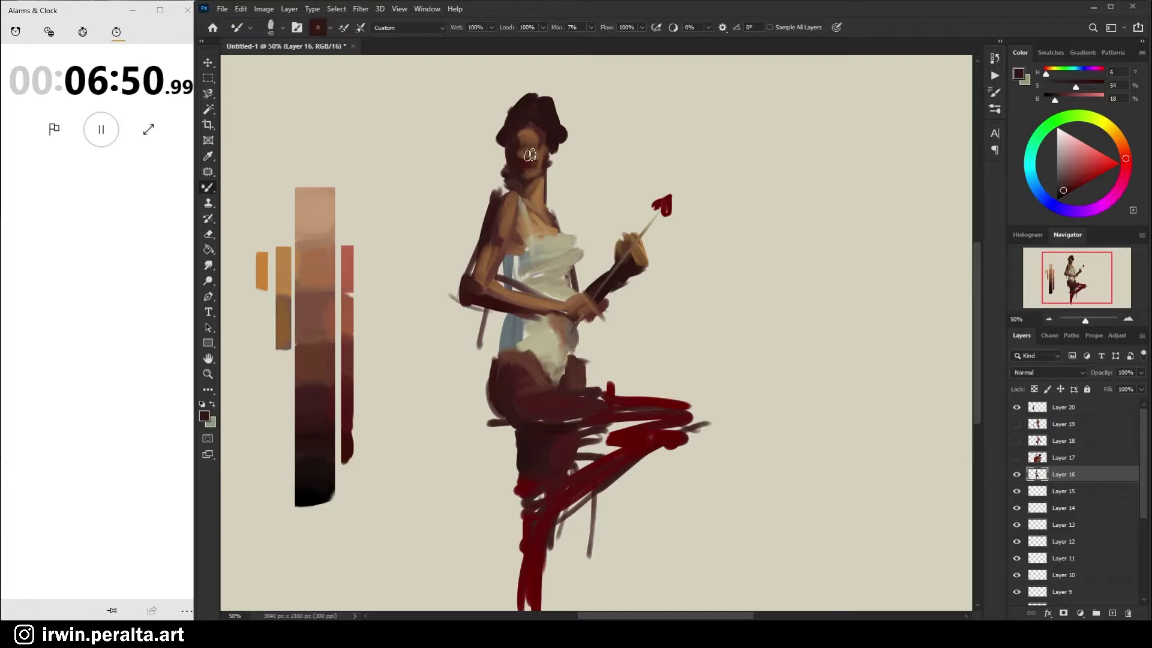
alt+click(531, 136)
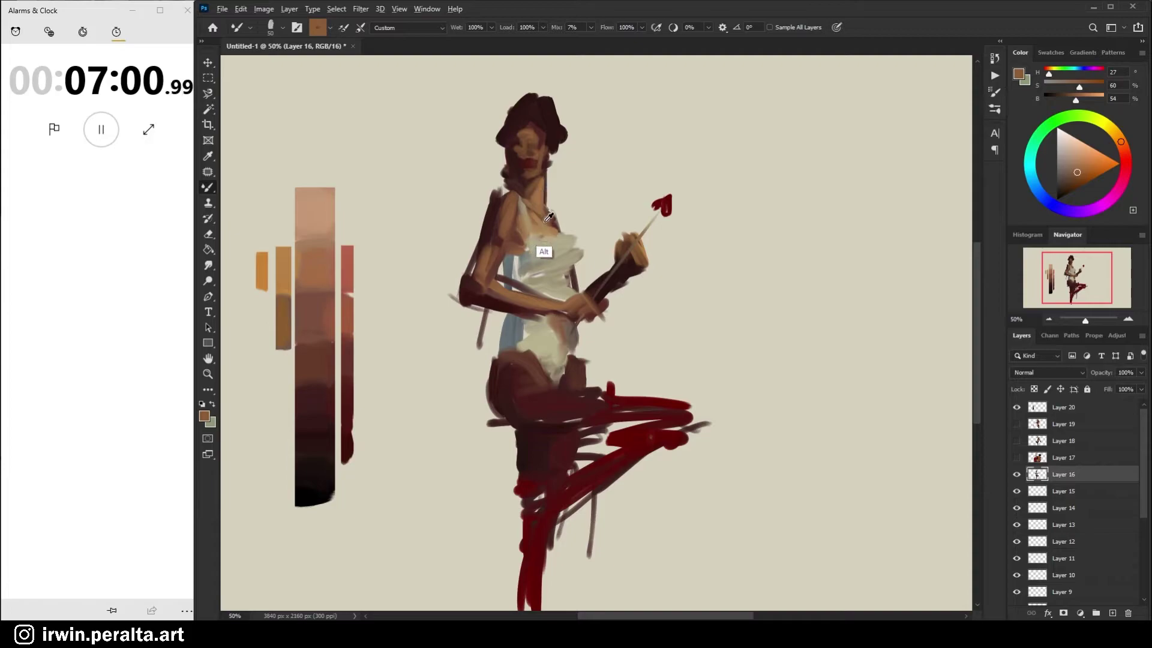
alt+click(533, 142)
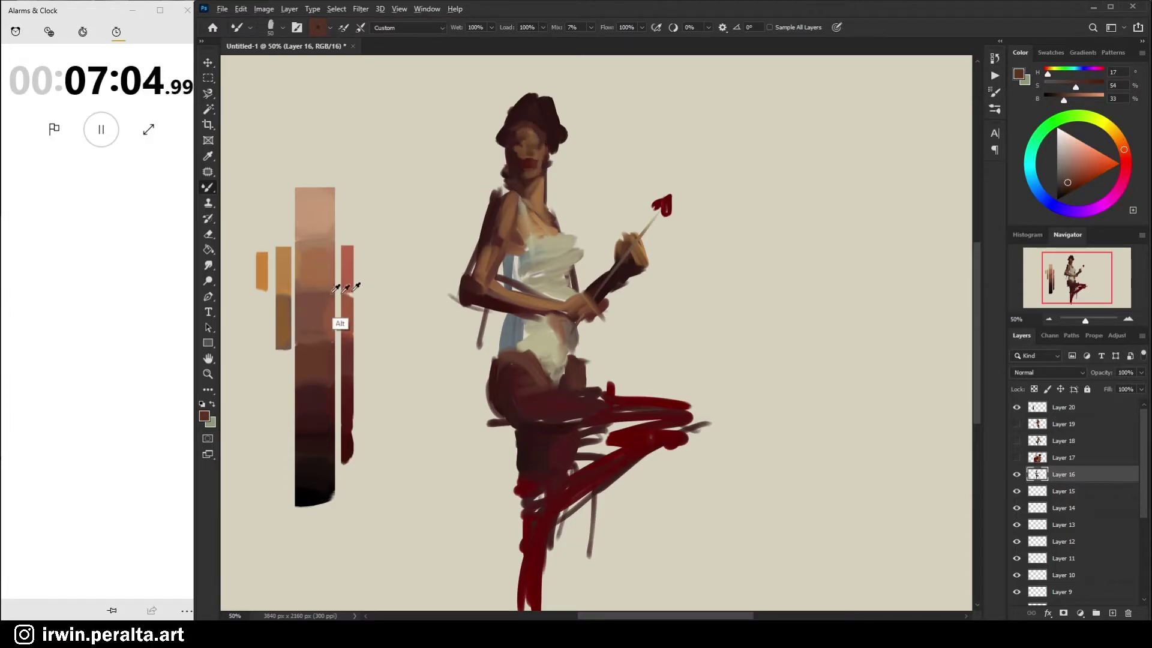
Brighten the lit side of the face and the near shoulder with orange ochre (H 31, S 72, B 78)
alt+click(262, 285)
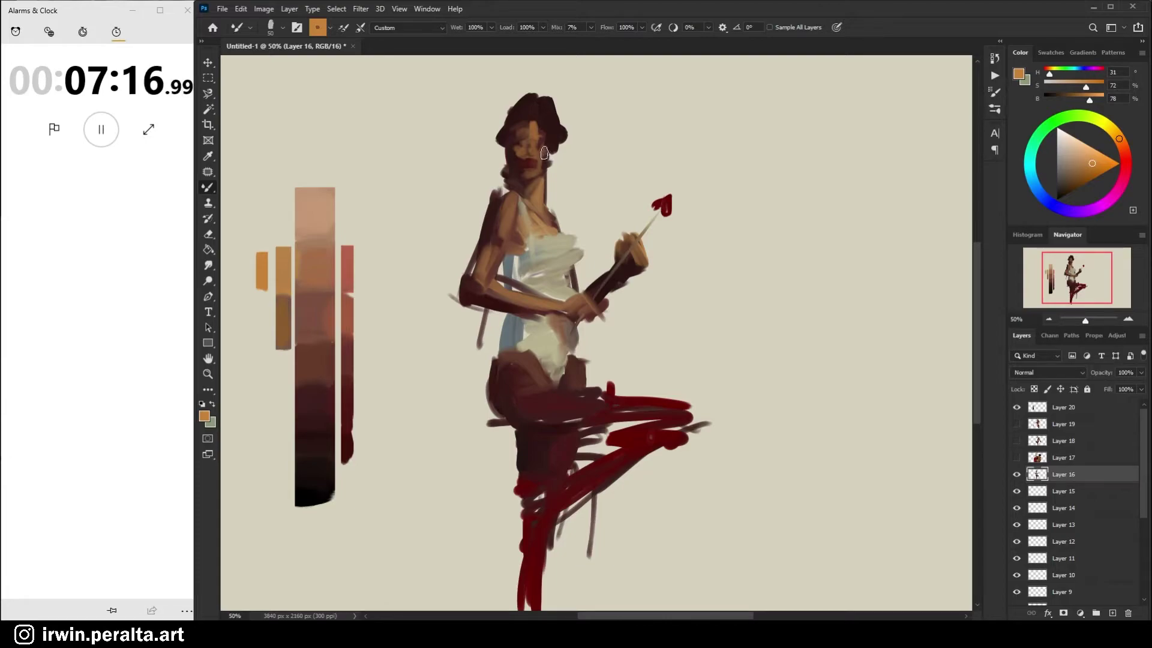
drag(540, 147, 540, 153)
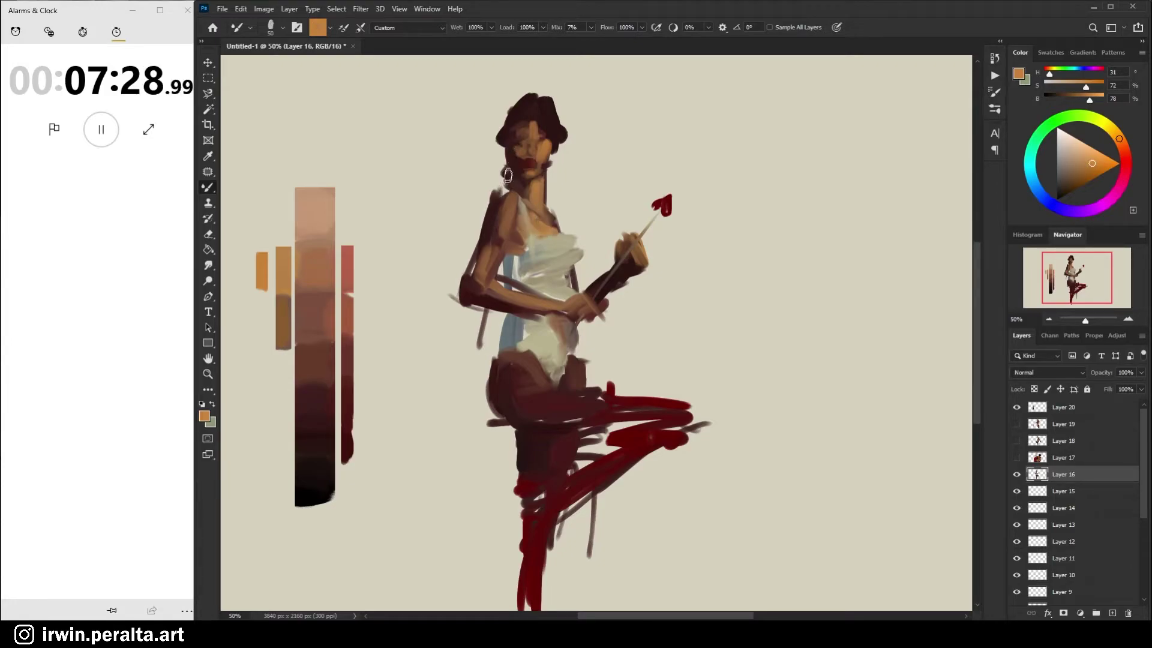
drag(507, 210, 503, 228)
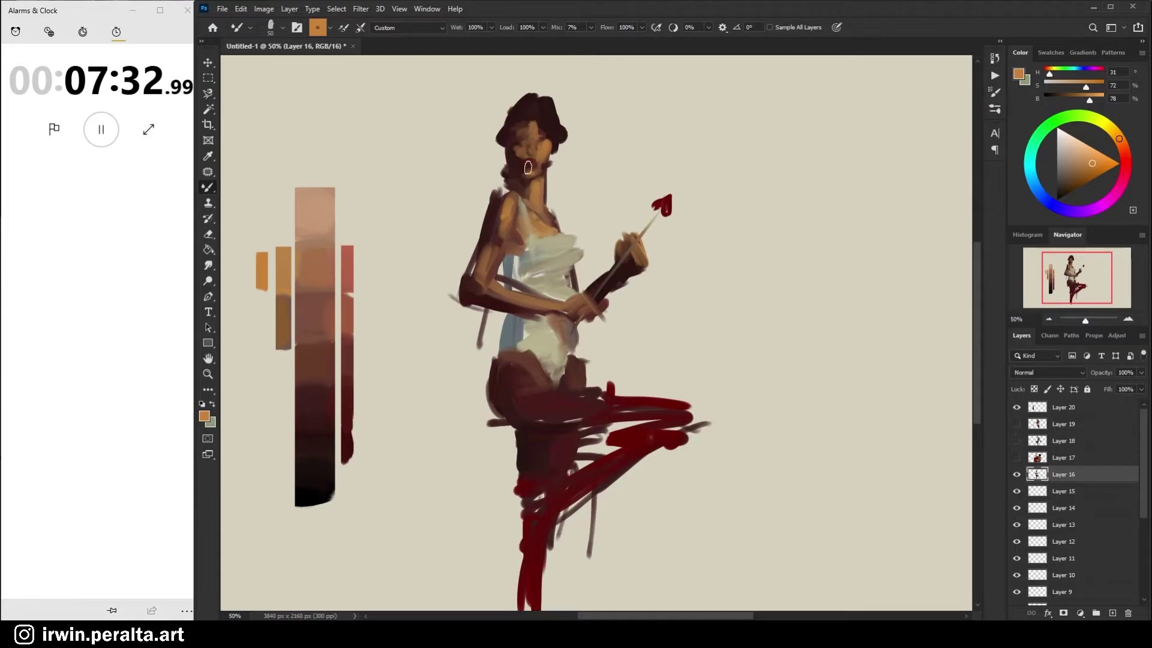
Refine the eyes, cheek and jaw with dark brown (H 8, S 55, B 24) and mid browns (H 28, S 66, B 61; H 23, S 65, B 44)
alt+click(521, 139)
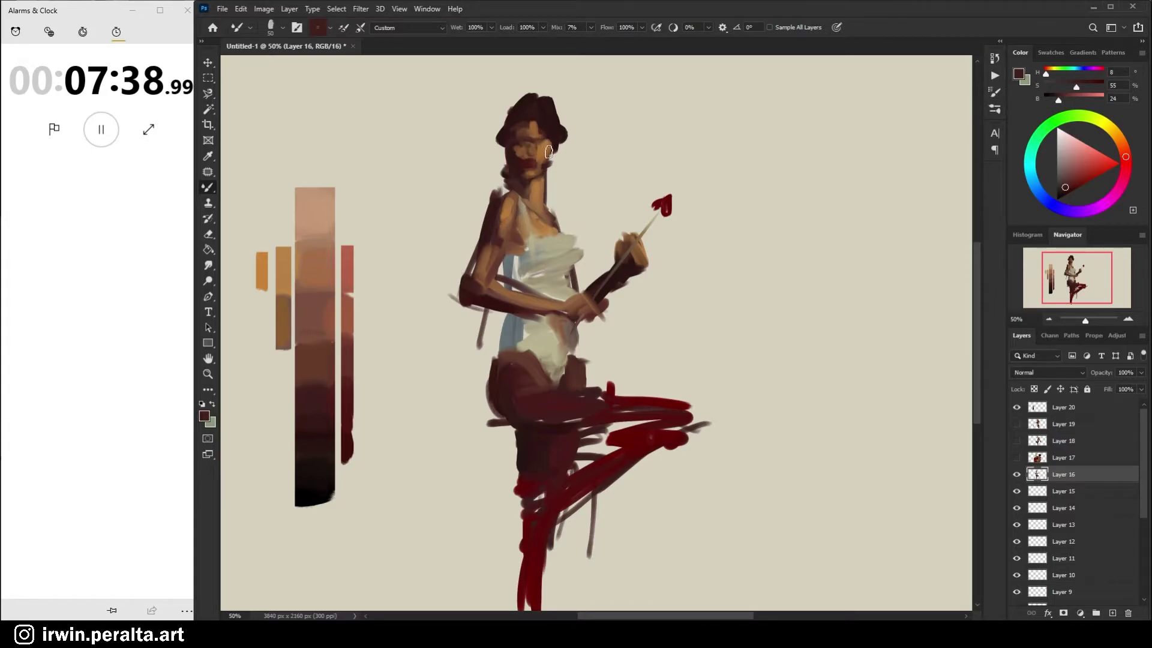
alt+click(545, 141)
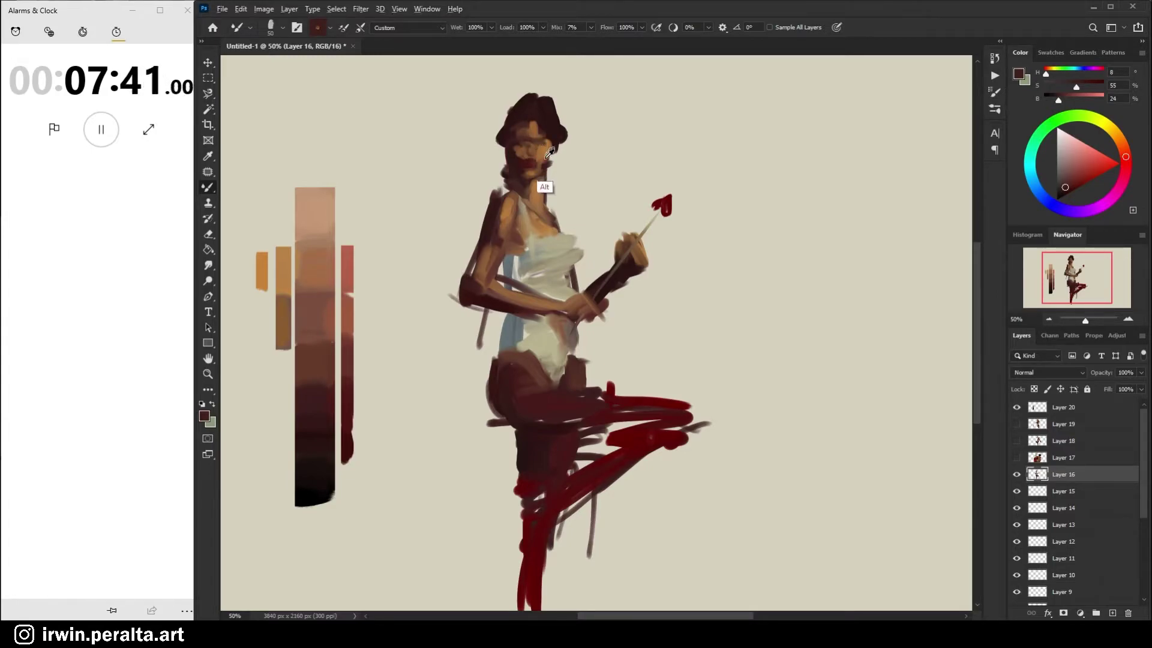
alt+click(537, 126)
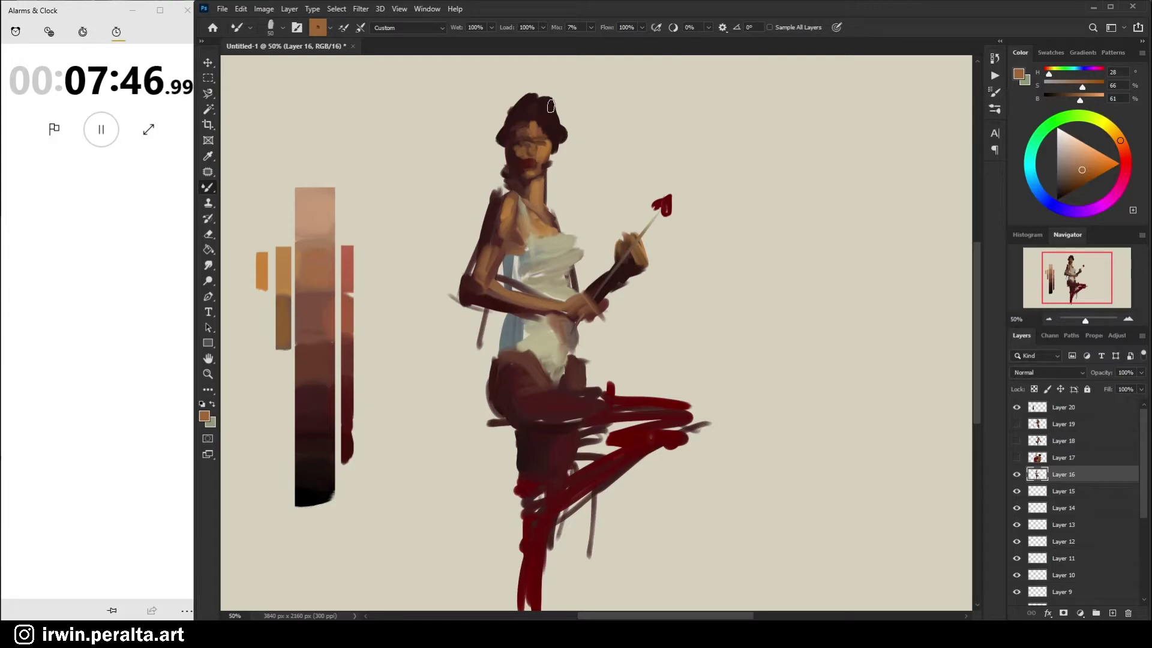
alt+click(553, 132)
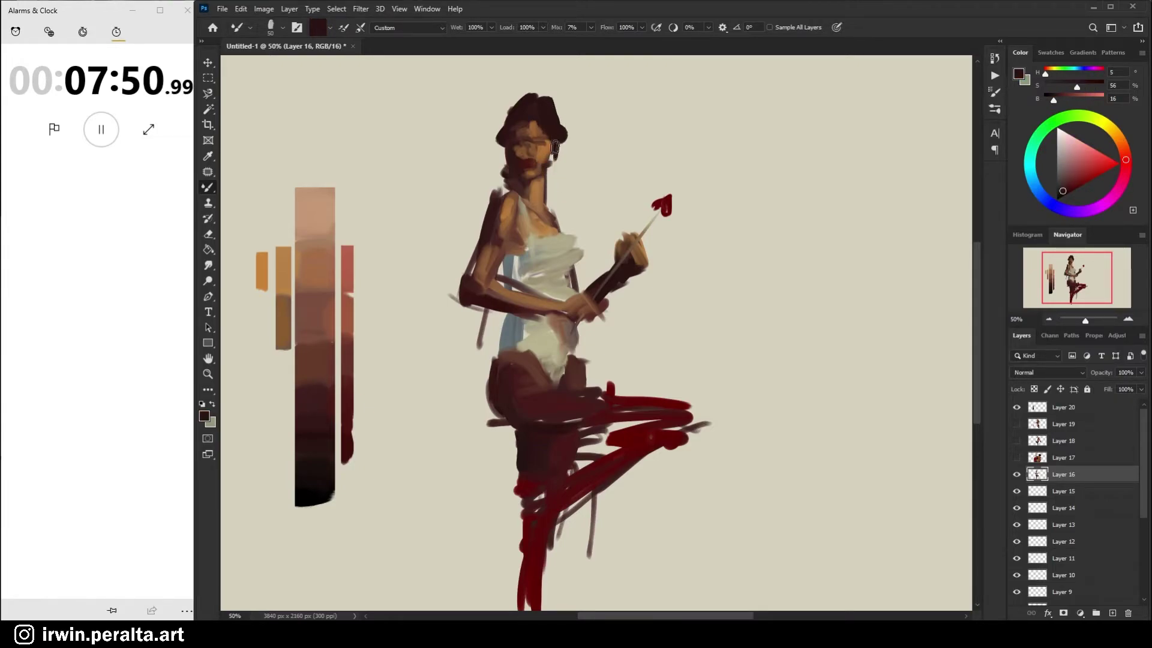
alt+click(549, 155)
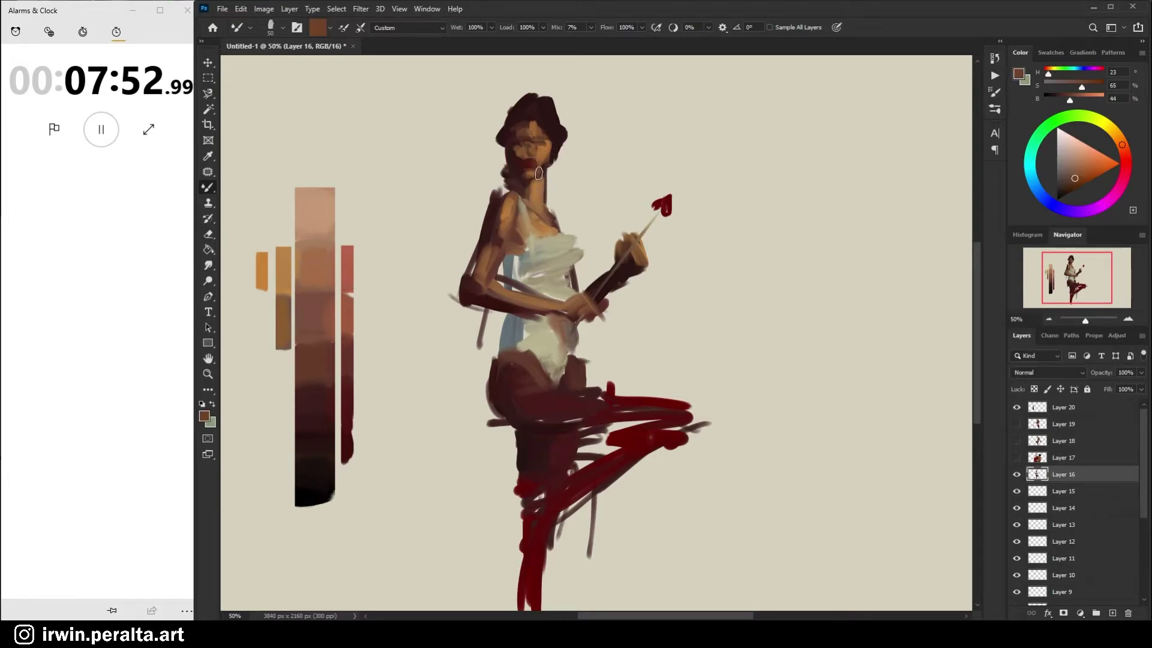
Extend the hair down both sides of the face with dark brown (H 5, S 56, B 22)
alt+click(559, 165)
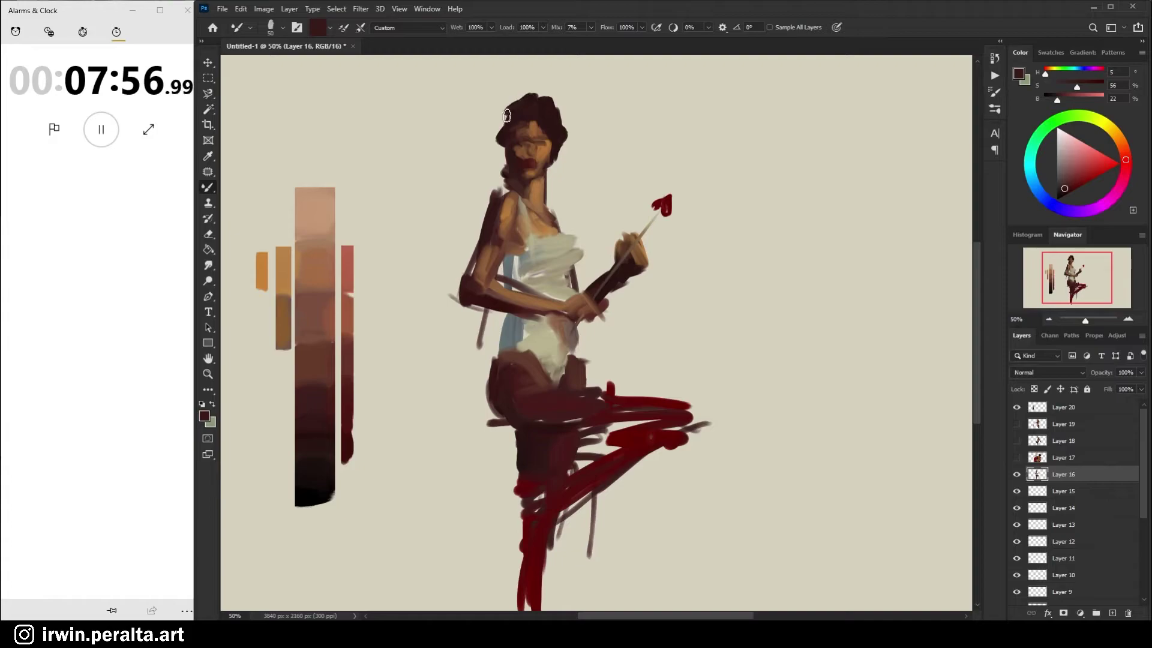
drag(500, 116, 499, 174)
mouse_move(508, 108)
mouse_down()
mouse_move(499, 176)
mouse_move(511, 115)
mouse_up()
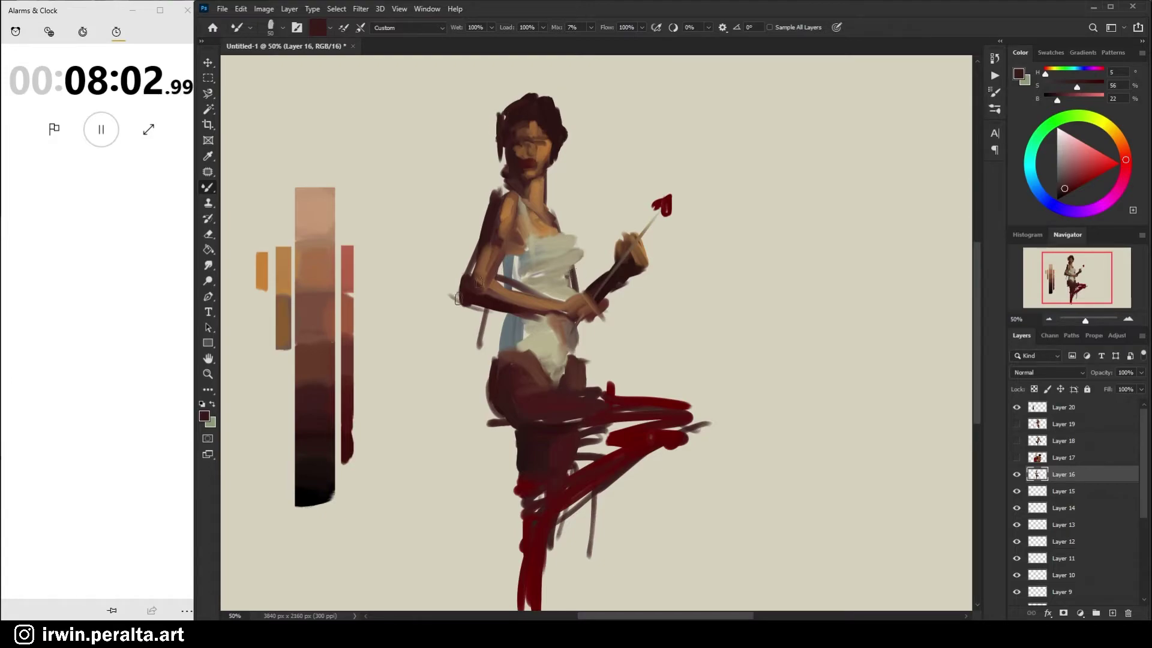
Deepen the hair with near-black (H 3, S 45, B 1) and adjust the brow and eyes with browns sampled from the face
alt+click(314, 491)
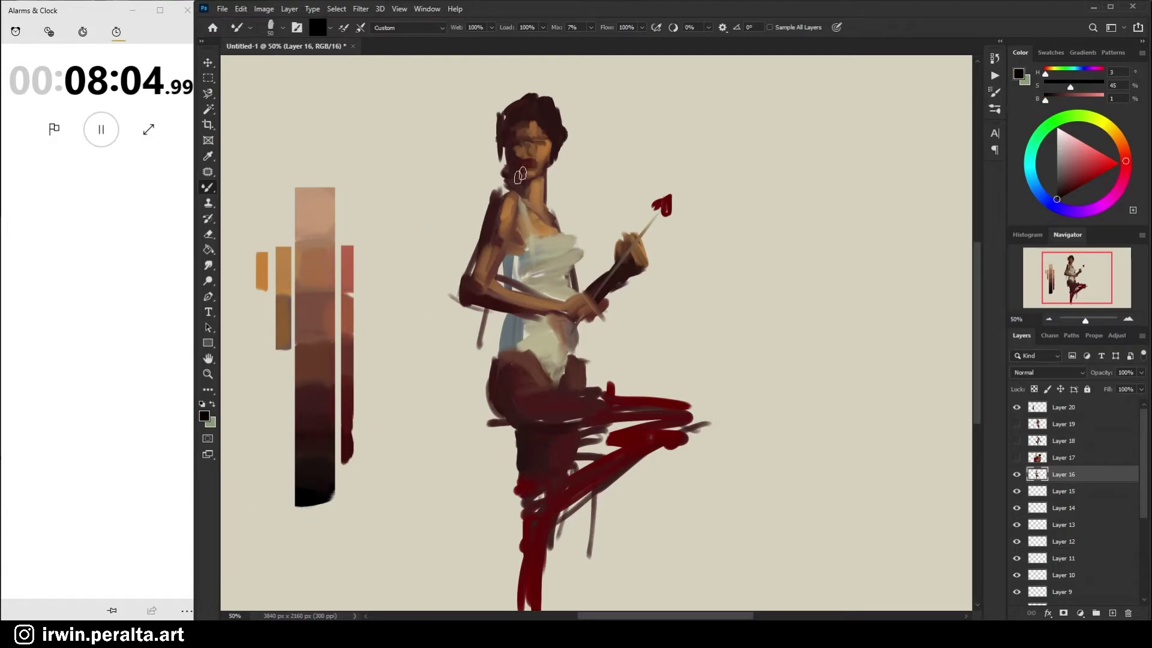
mouse_move(507, 122)
mouse_down()
mouse_move(539, 90)
mouse_move(552, 101)
mouse_move(529, 86)
mouse_move(523, 121)
mouse_up()
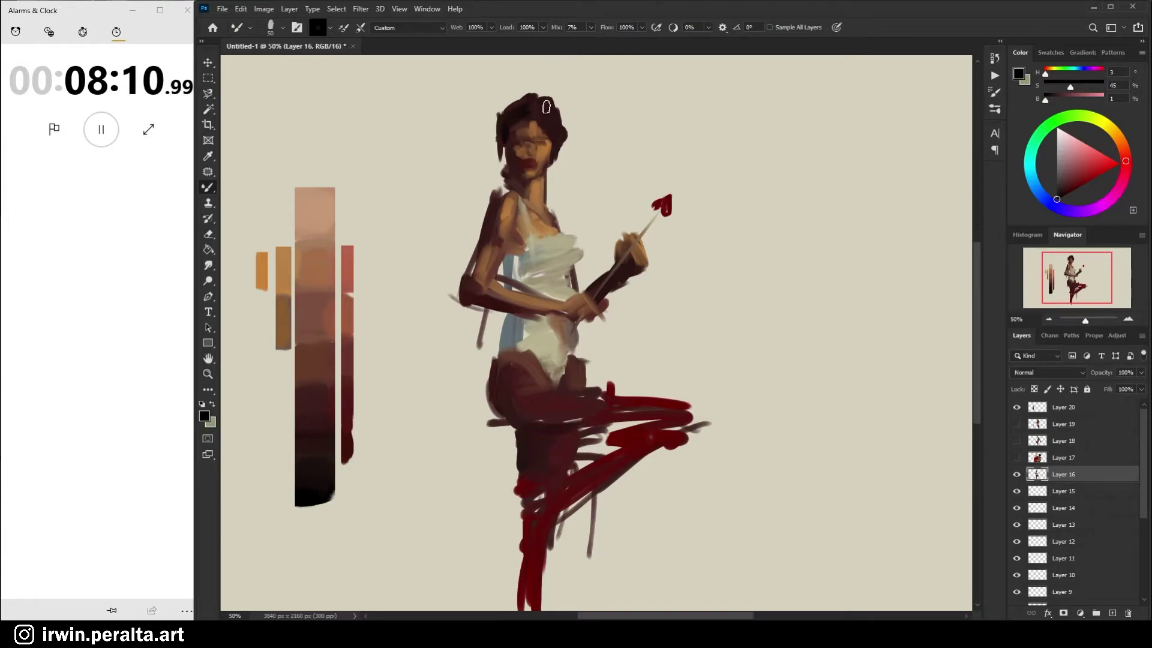
drag(553, 107, 560, 135)
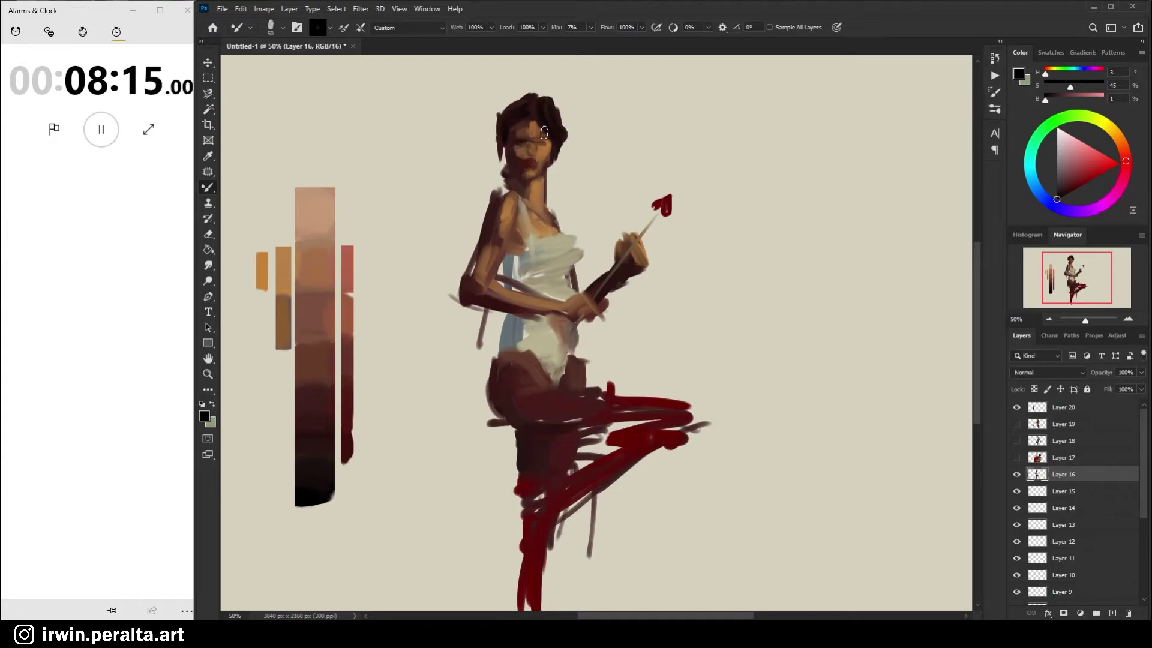
alt+click(514, 140)
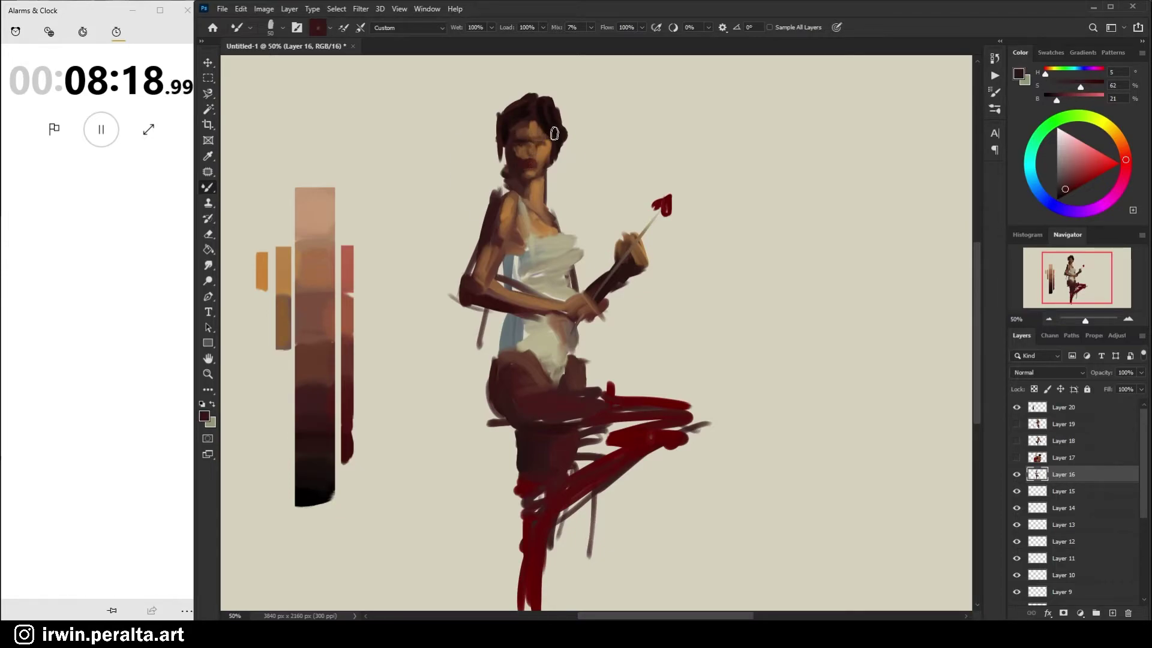
alt+click(528, 139)
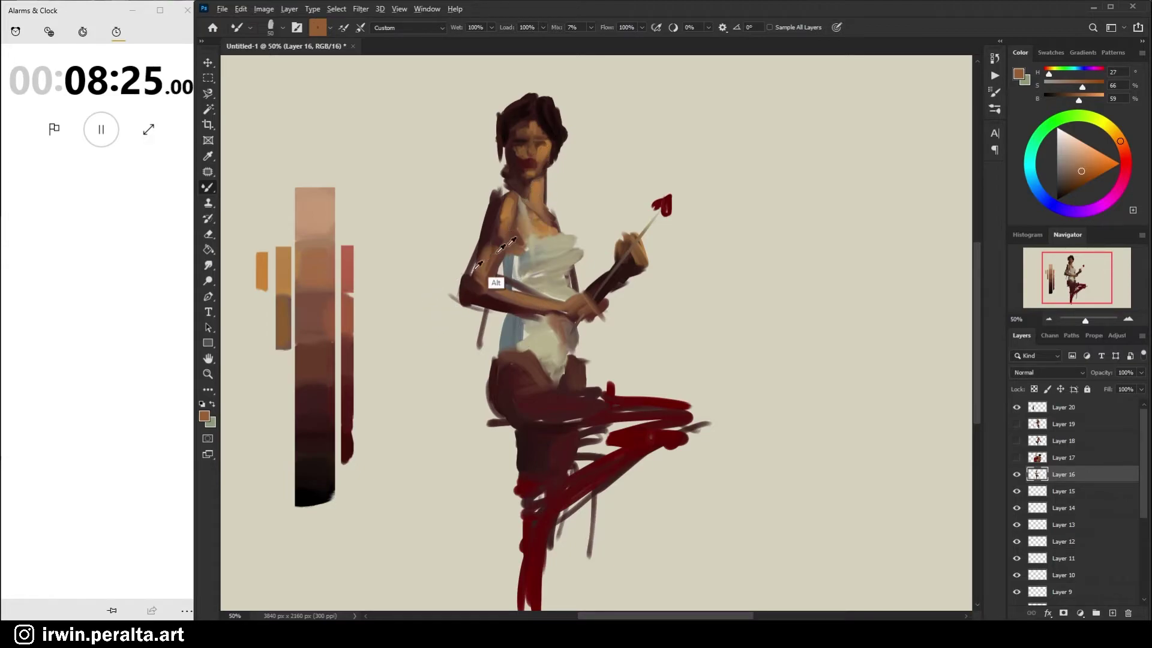
Warm the near upper arm with orange ochre (H 31, S 72, B 78) and darken its back edge with dark brown (H 3, S 54, B 20)
alt+click(267, 267)
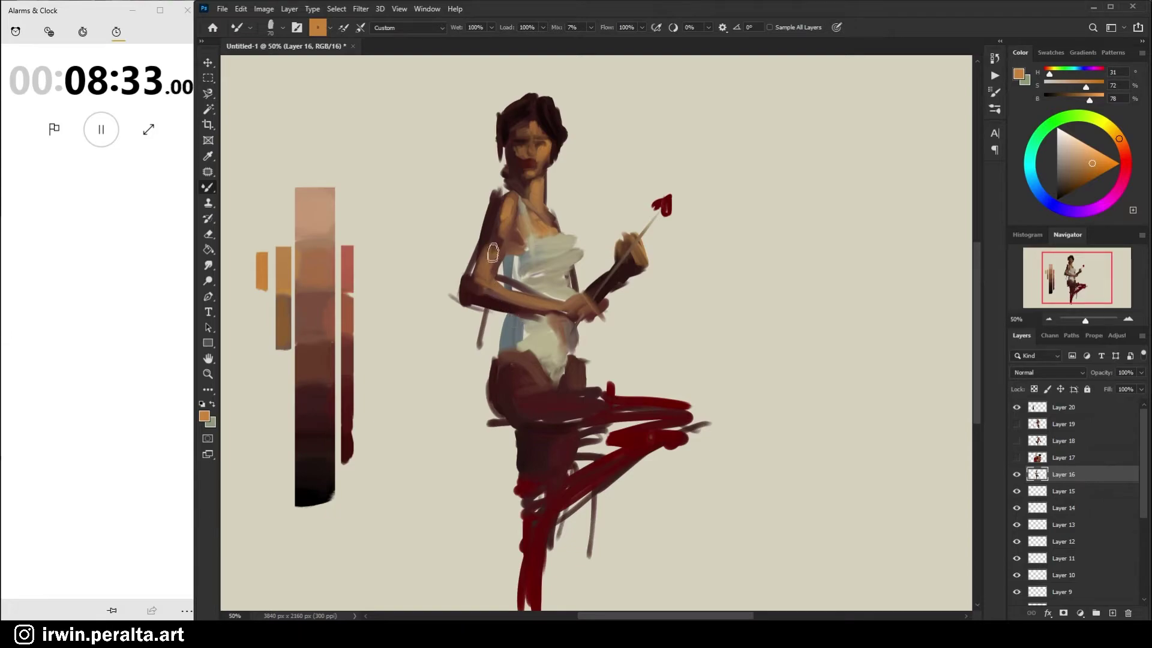
alt+click(506, 259)
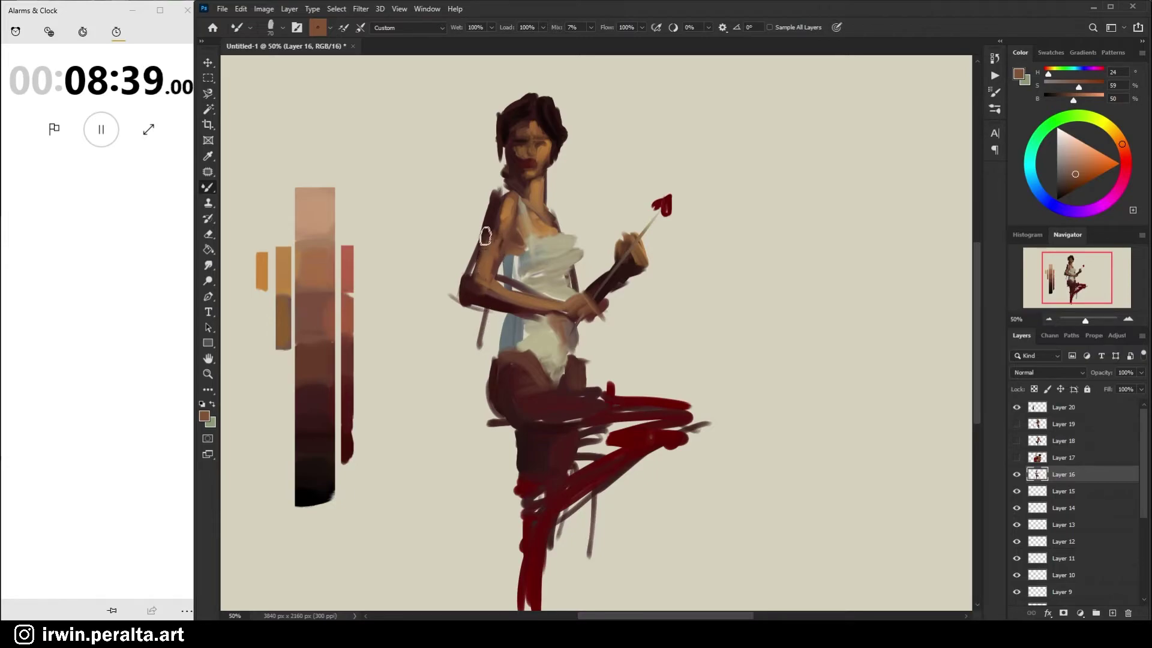
alt+click(487, 255)
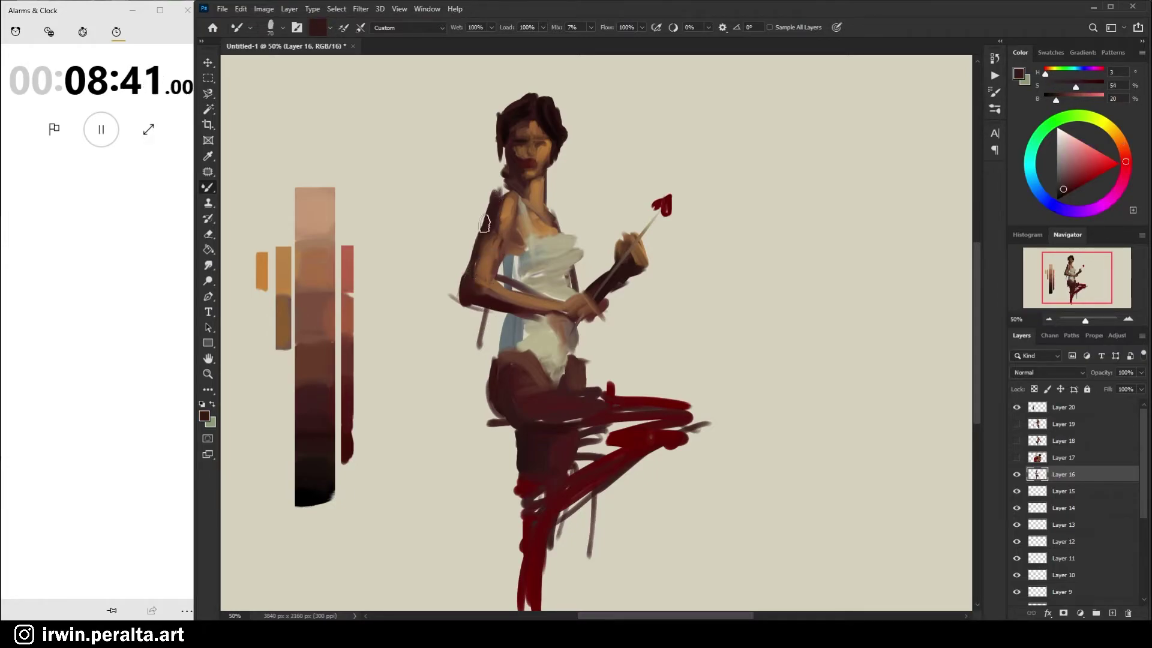
drag(483, 217, 489, 251)
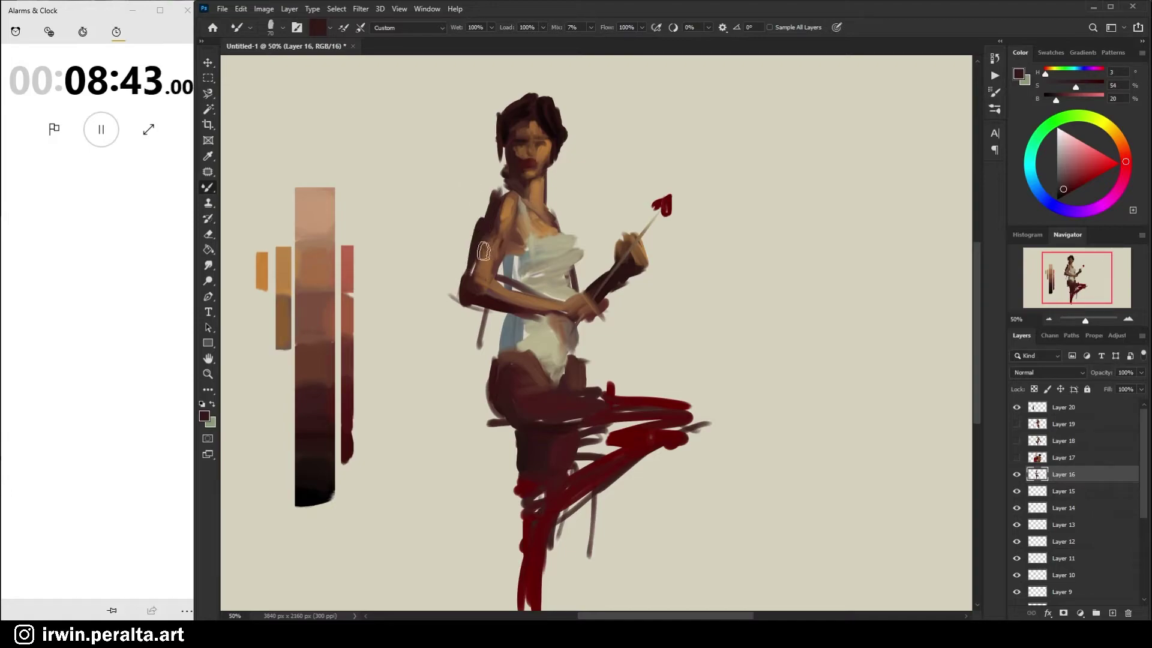
Paint a grey-green shape (H 160, S 15, B 44) behind the near upper arm and elbow
alt+click(515, 328)
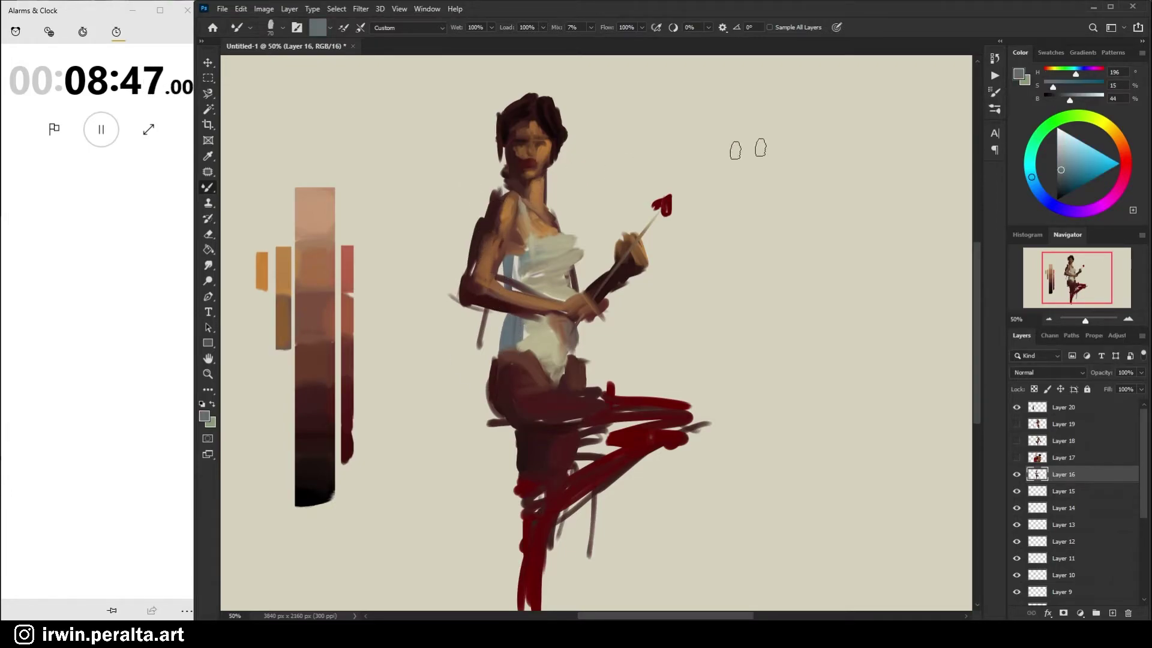
click(1032, 147)
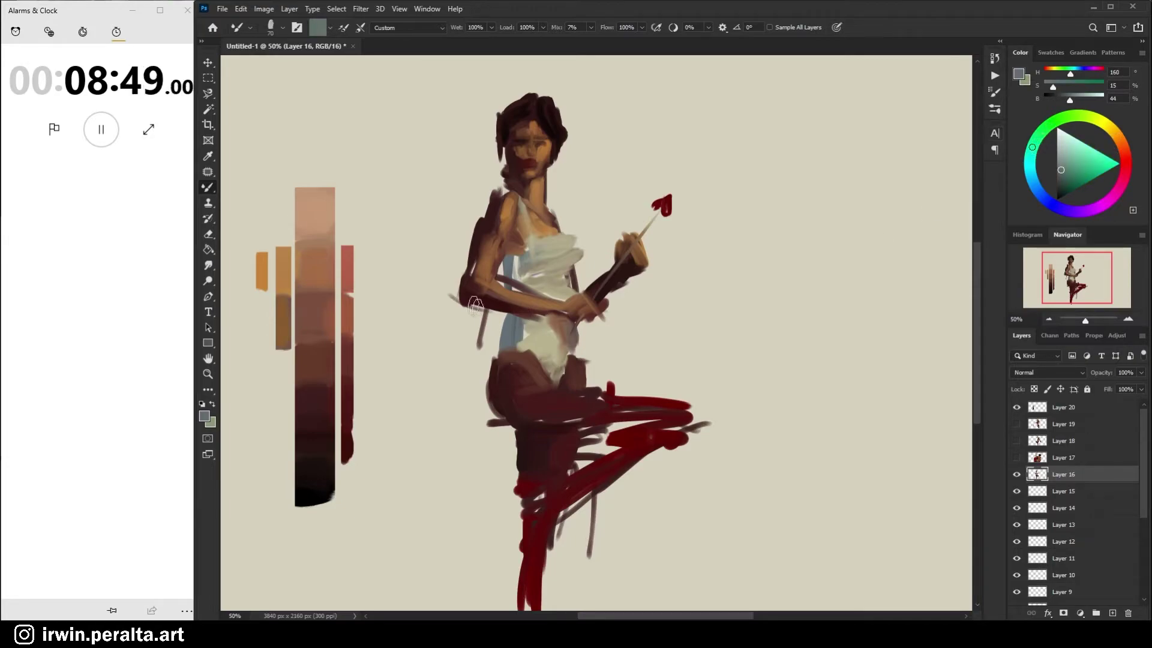
mouse_move(468, 221)
mouse_down()
mouse_move(462, 248)
mouse_move(474, 216)
mouse_up()
mouse_move(448, 294)
mouse_down()
mouse_move(458, 244)
mouse_move(438, 324)
mouse_move(466, 281)
mouse_move(442, 335)
mouse_move(457, 322)
mouse_move(447, 342)
mouse_move(460, 318)
mouse_up()
Extend the shape behind the elbow downward in teal (H 170, S 31, B 62) and sample the off-white canvas colour (H 45, S 11, B 84)
click(1061, 163)
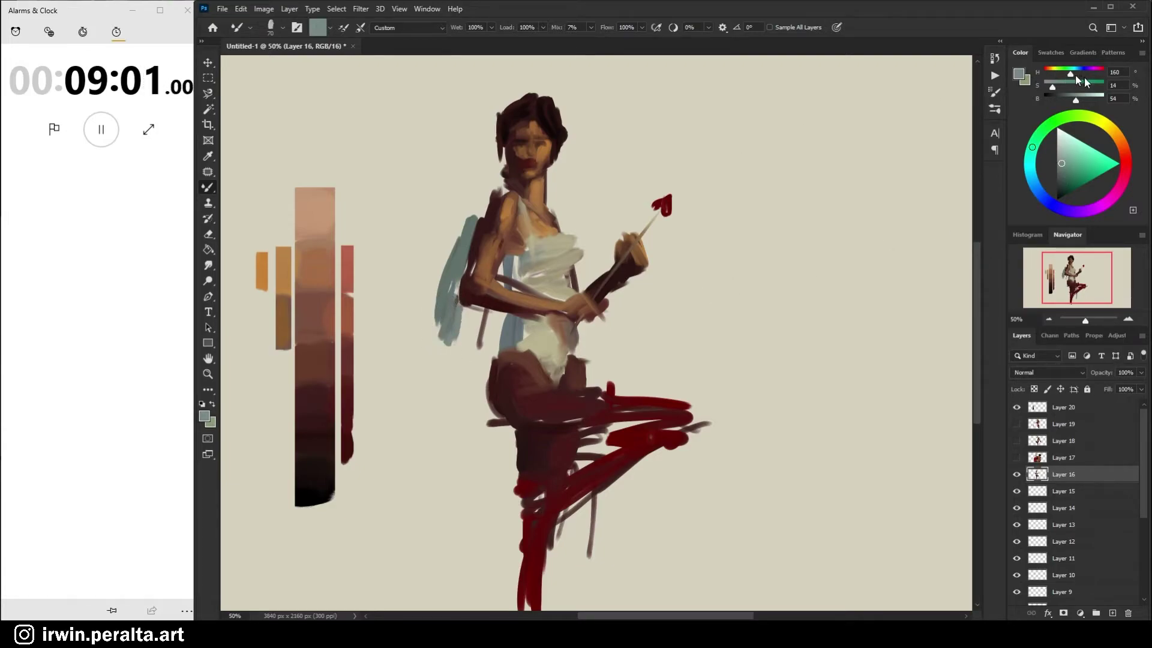
click(1068, 162)
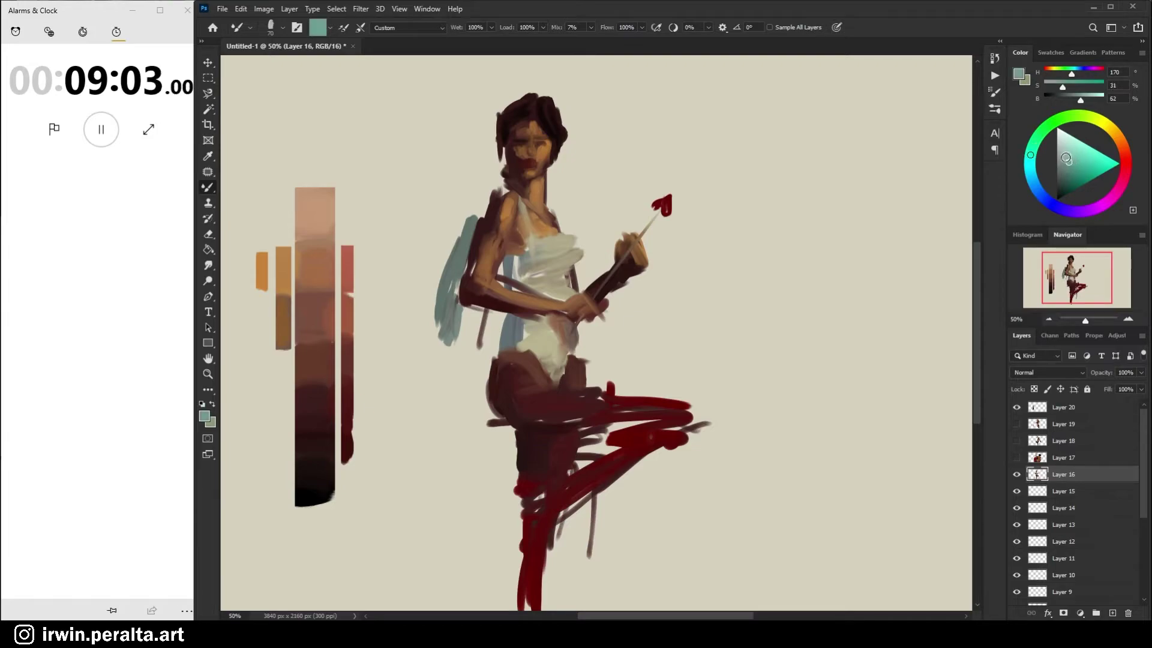
mouse_move(461, 318)
mouse_down()
mouse_move(459, 357)
mouse_move(477, 318)
mouse_move(465, 375)
mouse_move(480, 344)
mouse_up()
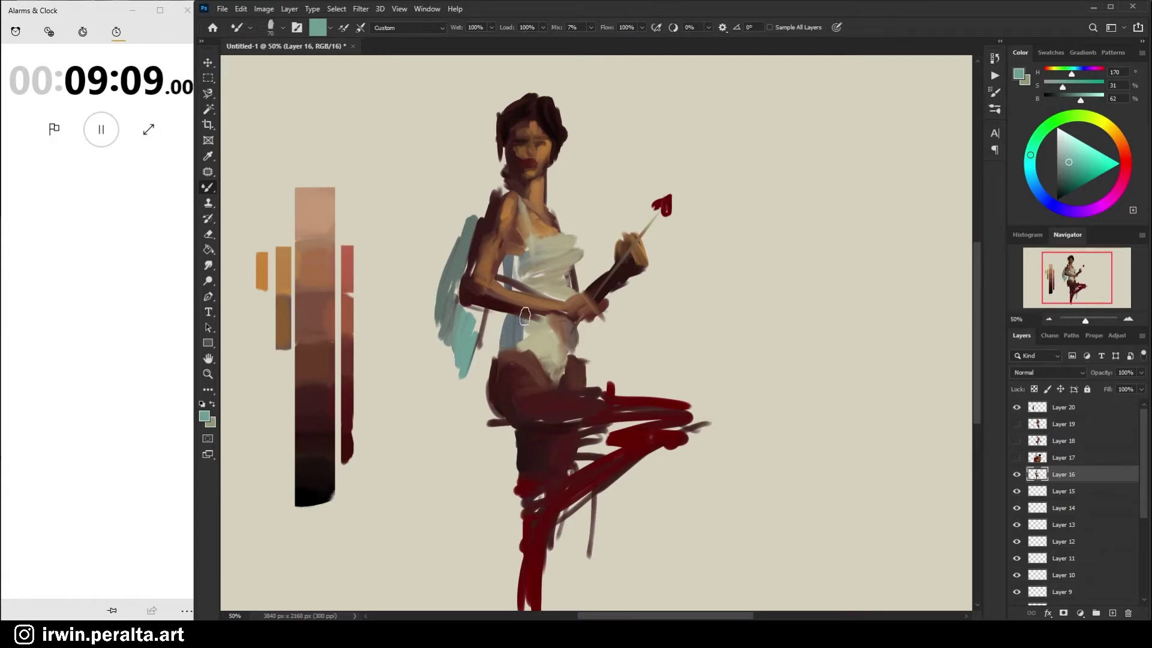
alt+click(429, 342)
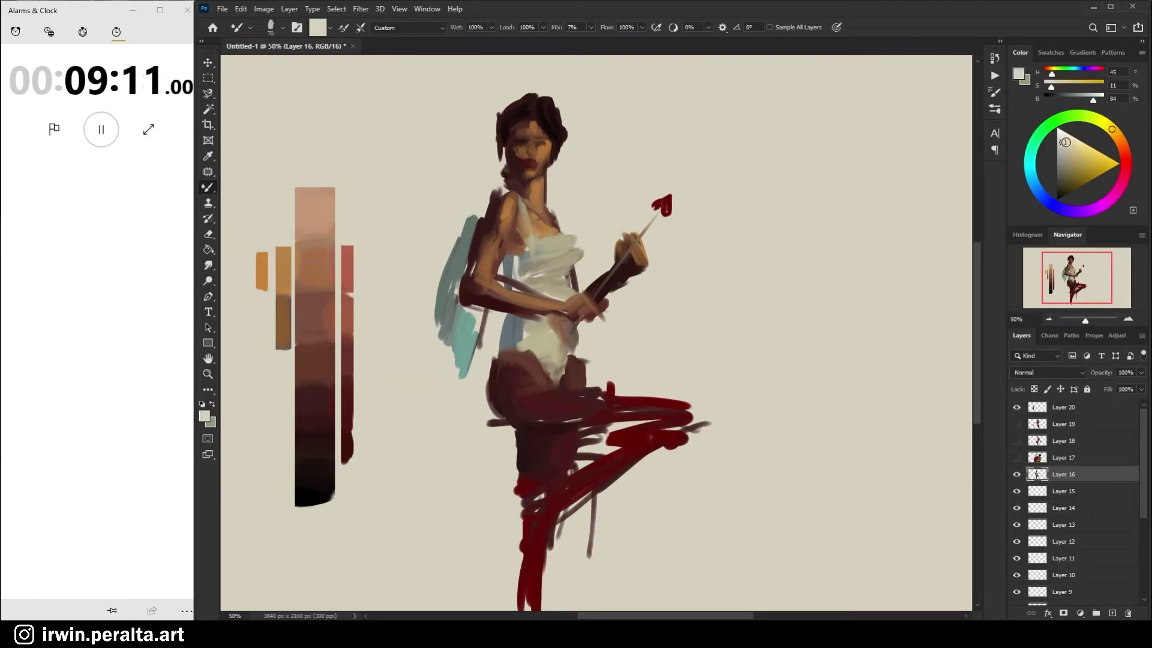
Outline a large wing behind the figure's back in beige (H 45, S 26, B 77), ending in a pointed lower tip
drag(1065, 141, 1069, 151)
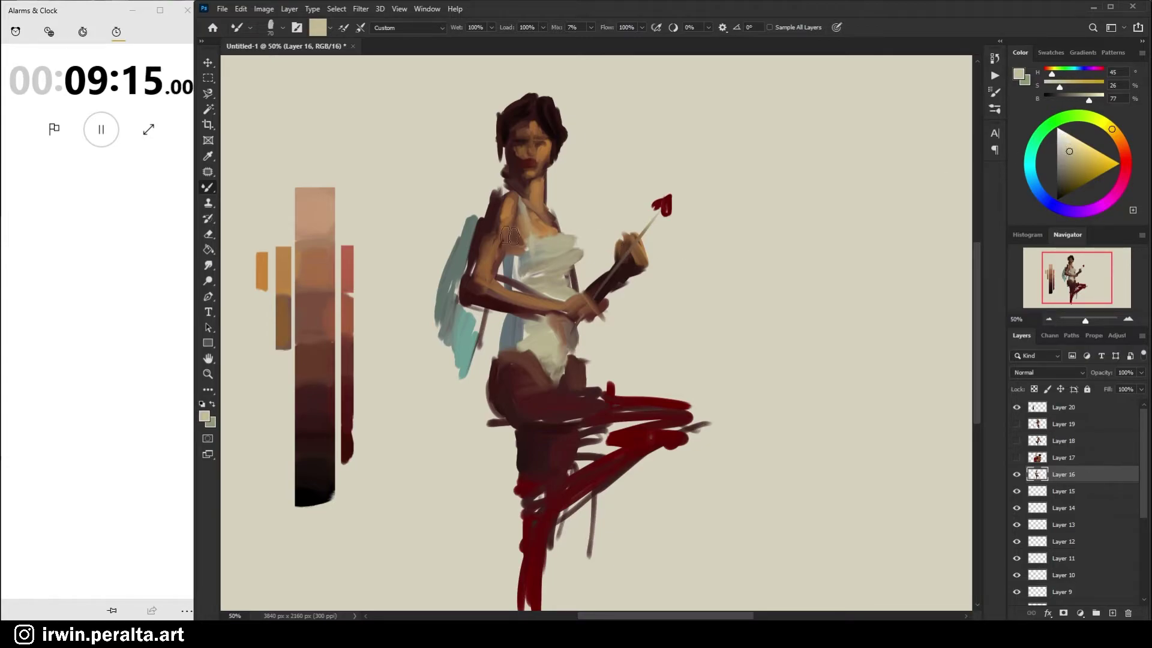
drag(430, 197, 388, 309)
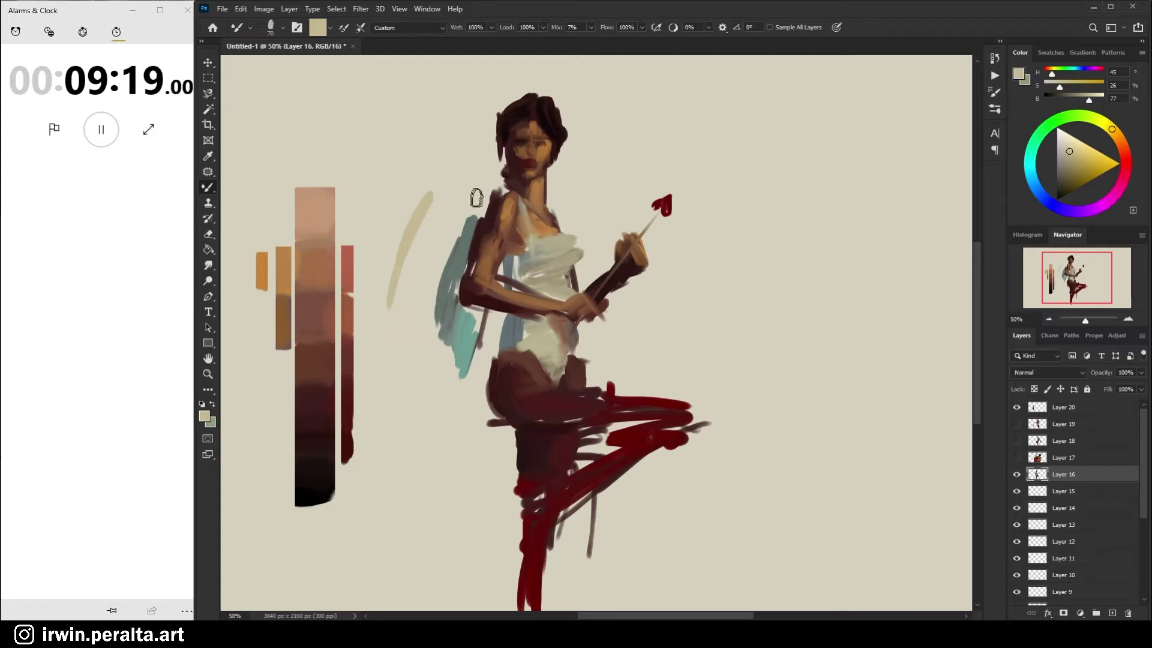
drag(431, 194, 471, 227)
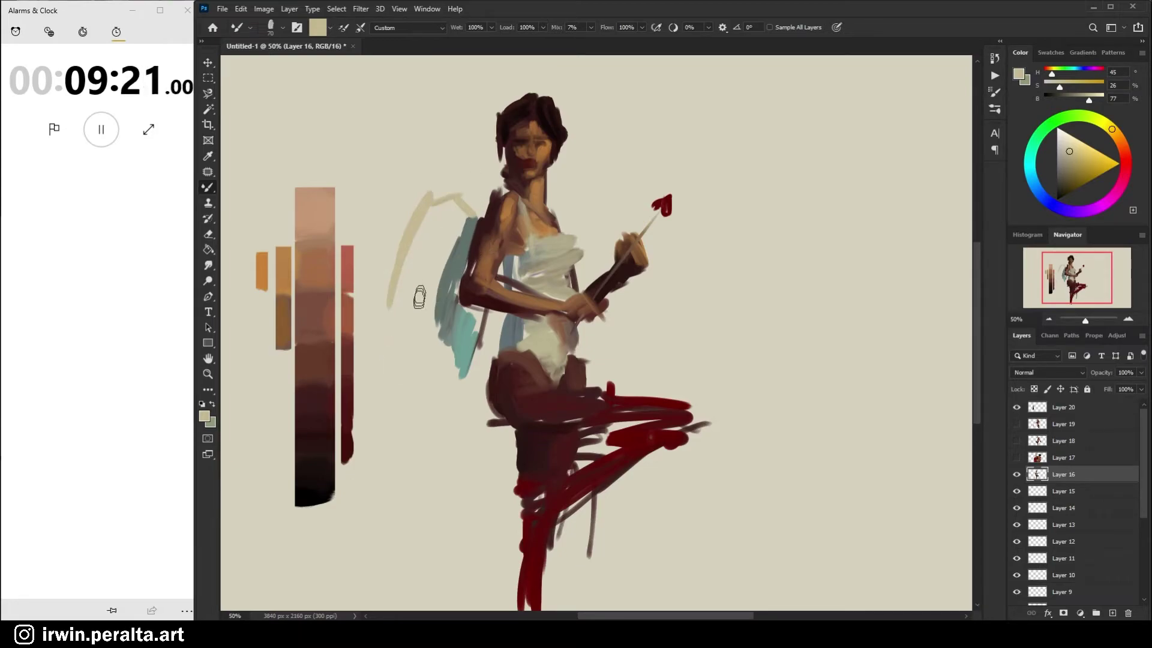
mouse_move(392, 277)
mouse_down()
mouse_move(394, 390)
mouse_move(473, 345)
mouse_move(448, 379)
mouse_move(483, 339)
mouse_move(459, 356)
mouse_move(481, 386)
mouse_up()
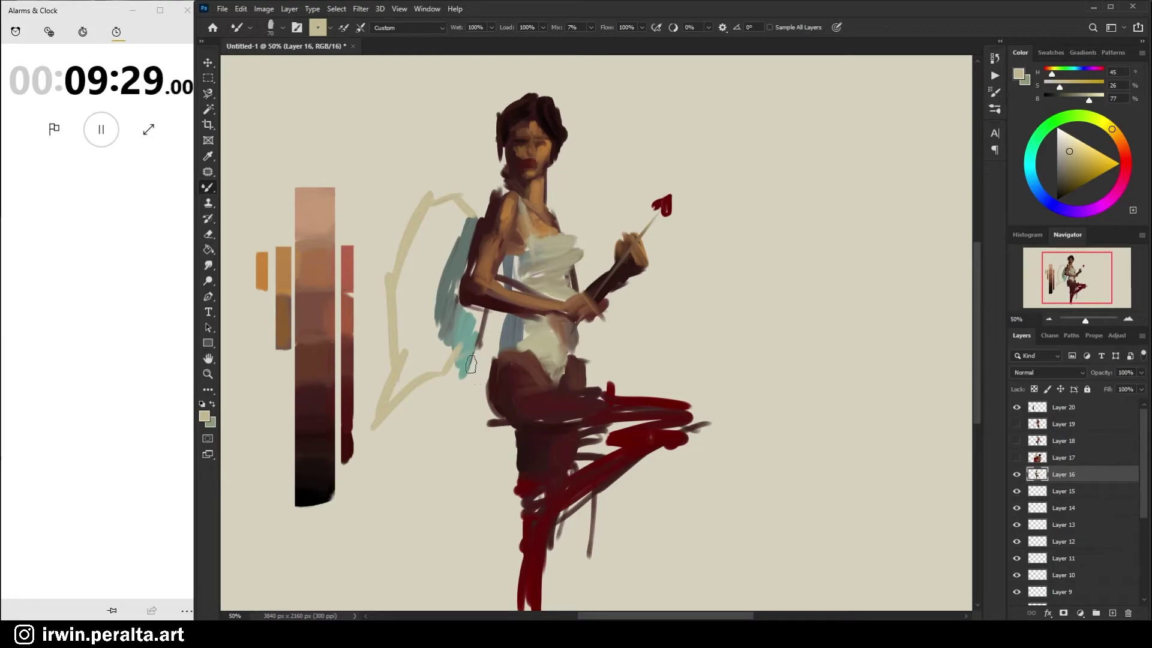
Shade the wing's outer edge with the grey-green (H 159, S 14, B 45) sampled from the shape behind the elbow
alt+click(440, 317)
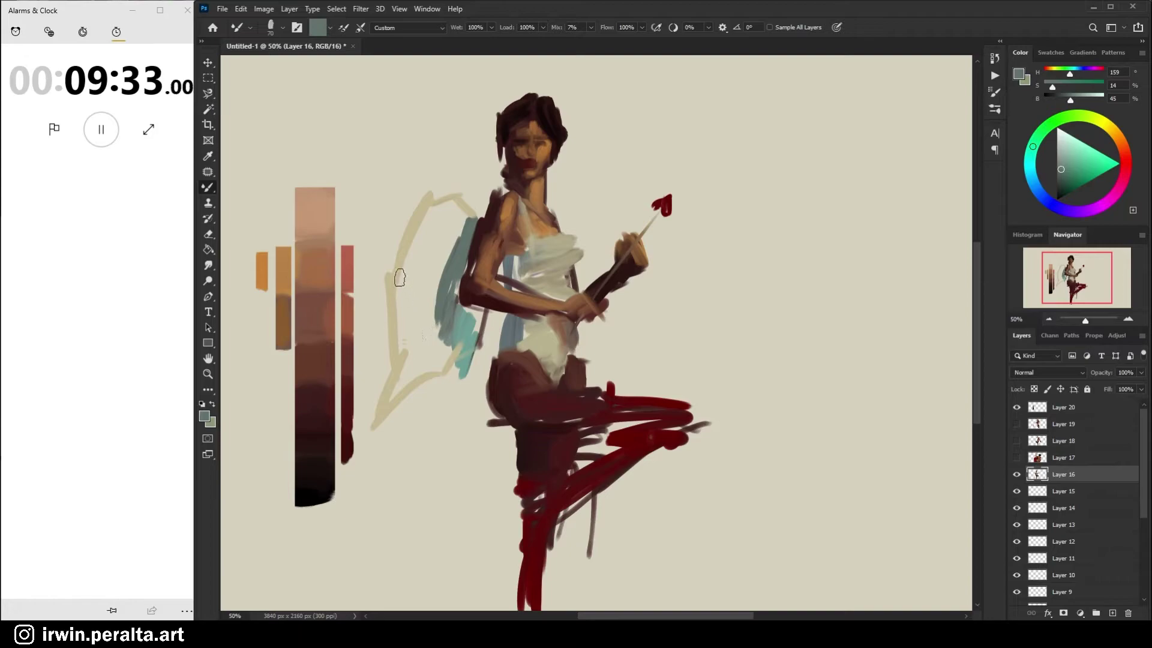
drag(399, 364, 393, 305)
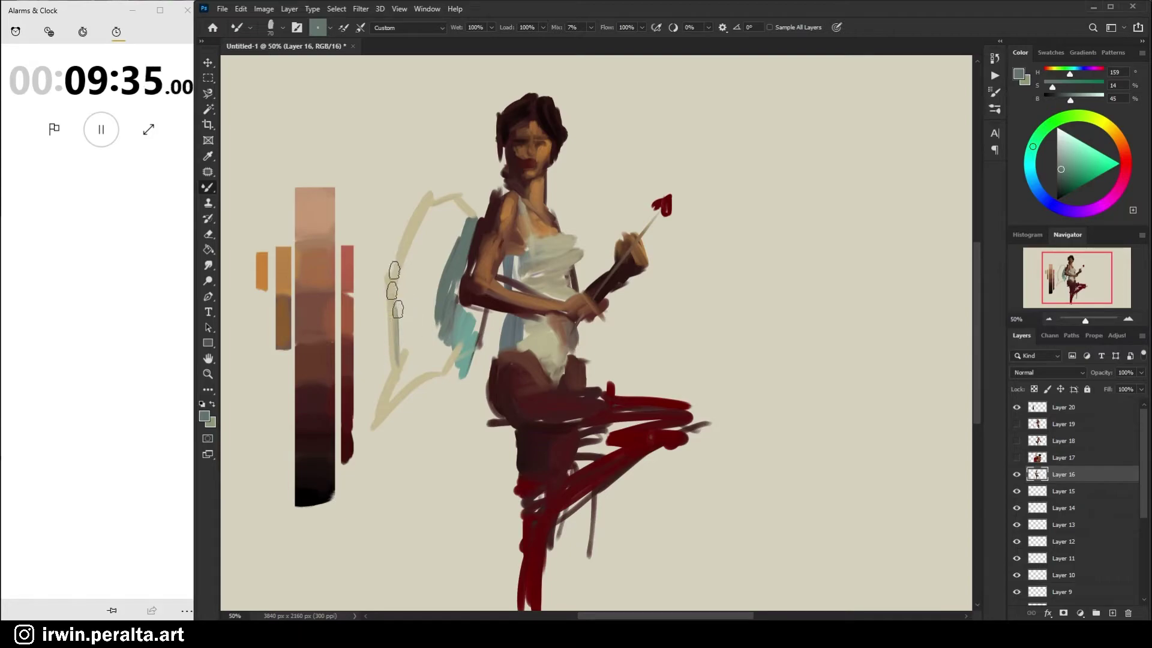
drag(423, 225, 396, 271)
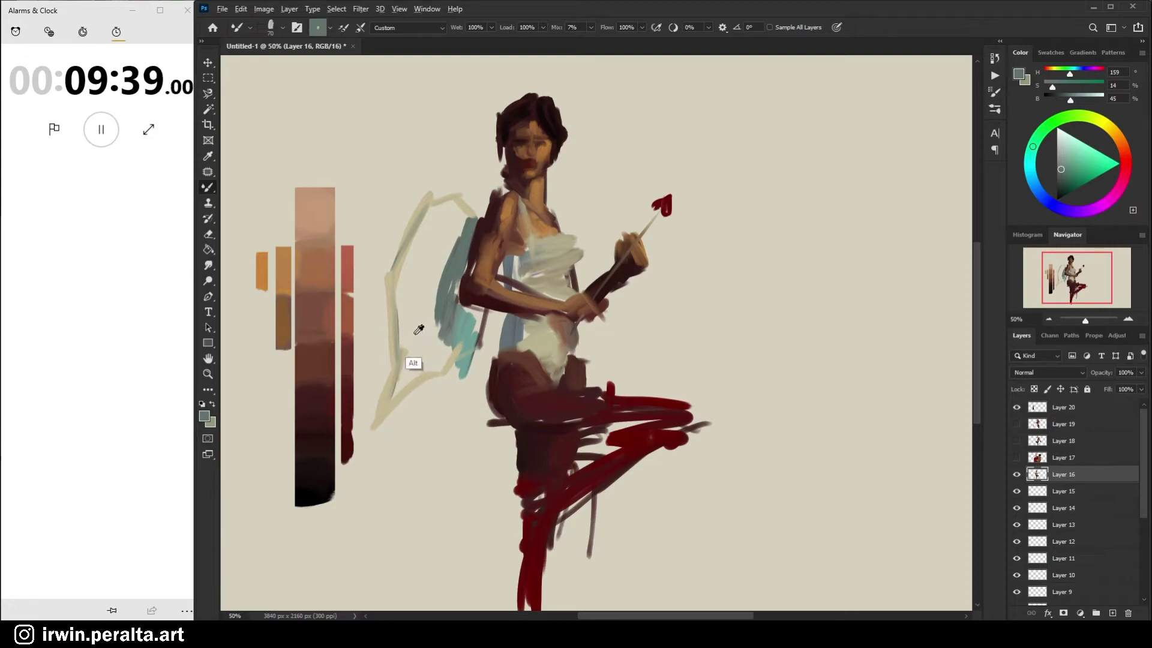
Fill the wing with feathery strokes of near-white (H 45, S 7, B 91) and cream (H 45, S 18, B 88)
alt+click(415, 365)
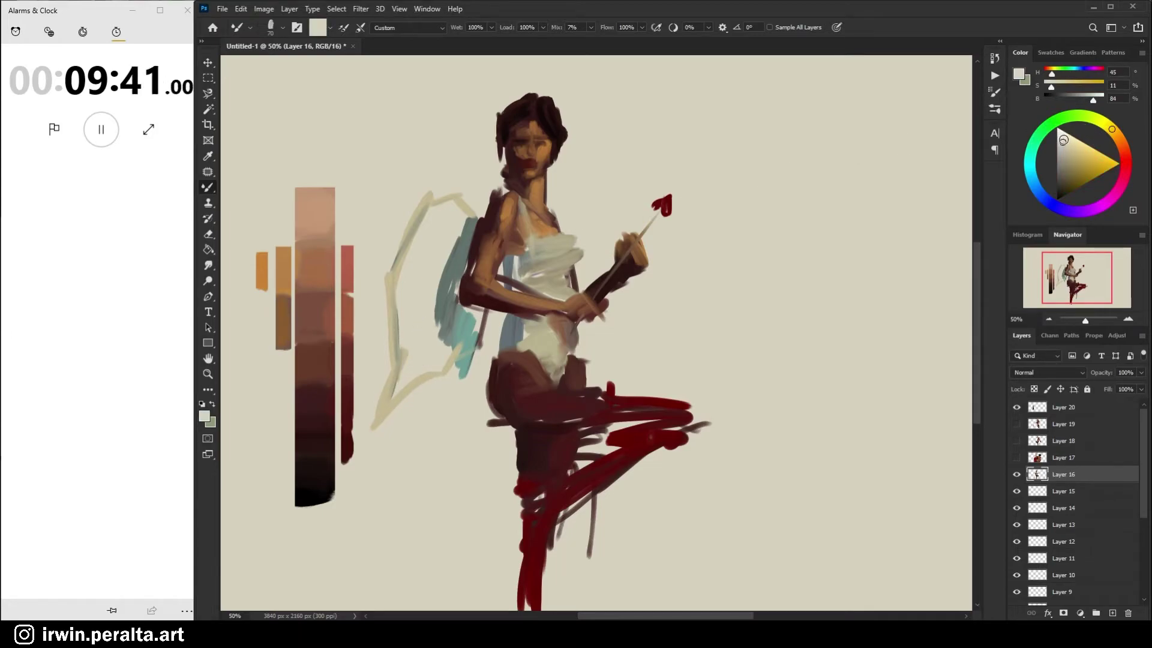
click(1060, 136)
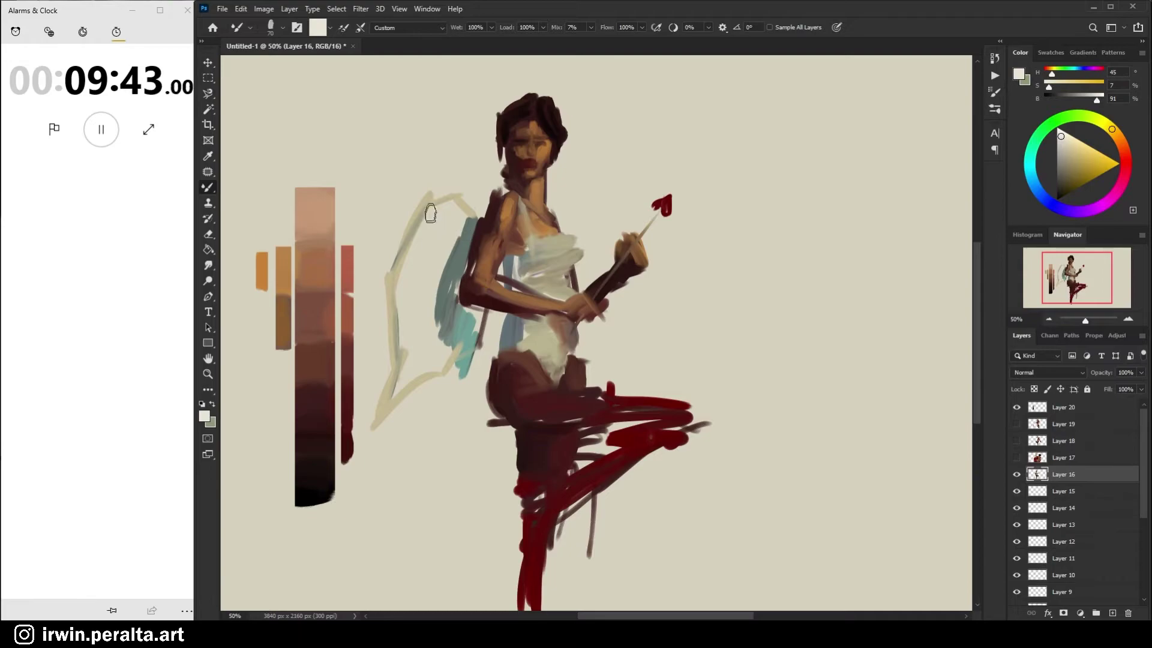
mouse_move(468, 219)
mouse_down()
mouse_move(438, 227)
mouse_move(470, 213)
mouse_move(424, 239)
mouse_move(443, 243)
mouse_move(424, 272)
mouse_up()
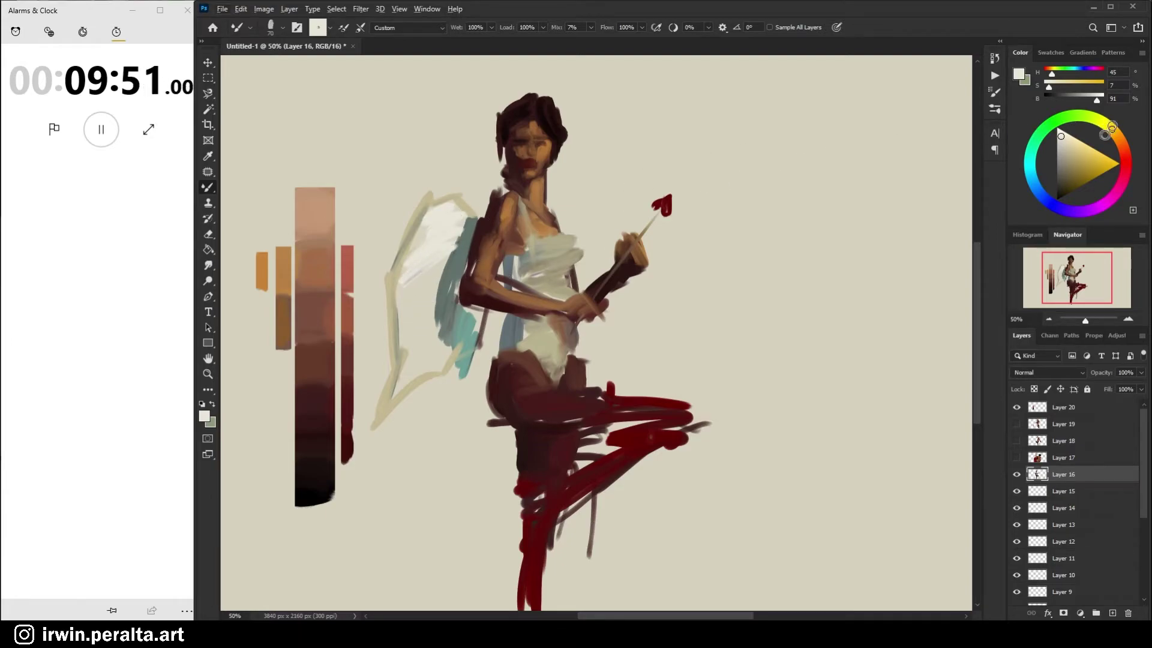
click(1066, 142)
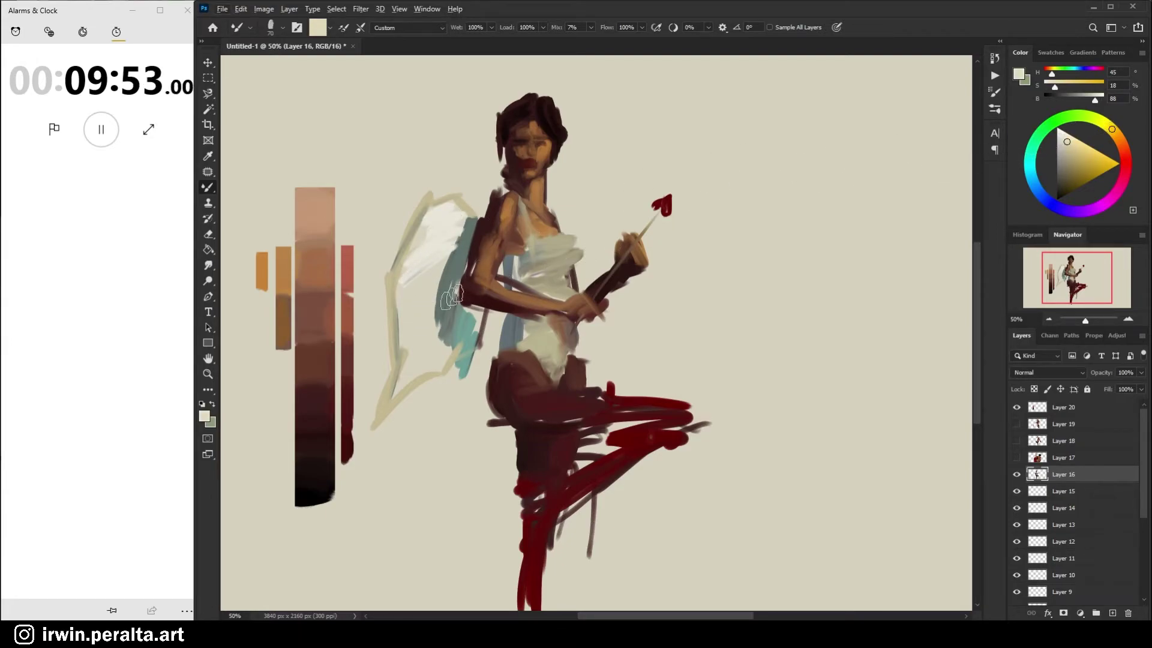
mouse_move(416, 308)
mouse_down()
mouse_move(422, 272)
mouse_move(449, 271)
mouse_move(414, 258)
mouse_move(447, 239)
mouse_move(420, 239)
mouse_move(457, 216)
mouse_move(420, 228)
mouse_move(451, 238)
mouse_move(432, 338)
mouse_move(426, 308)
mouse_move(405, 296)
mouse_move(427, 285)
mouse_move(409, 317)
mouse_move(444, 337)
mouse_move(432, 326)
mouse_move(395, 380)
mouse_move(427, 317)
mouse_move(403, 347)
mouse_move(404, 330)
mouse_move(436, 306)
mouse_move(412, 359)
mouse_move(424, 342)
mouse_move(439, 262)
mouse_move(418, 374)
mouse_move(409, 304)
mouse_move(430, 293)
mouse_move(419, 291)
mouse_move(422, 358)
mouse_move(441, 321)
mouse_move(431, 361)
mouse_up()
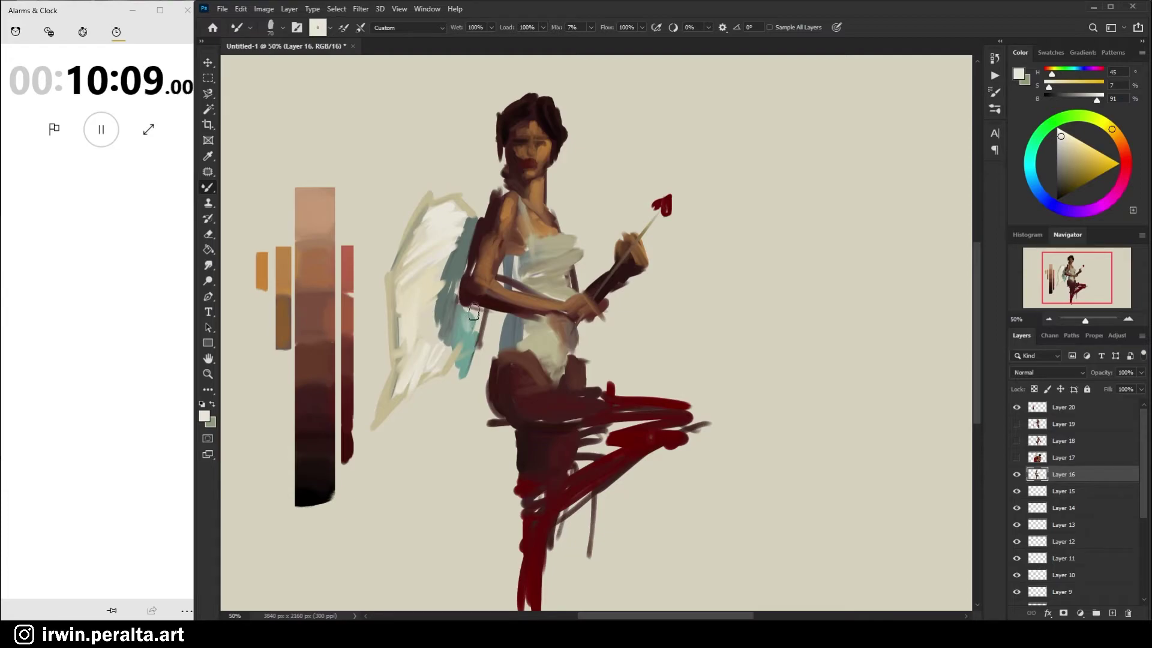
Soften the teal shadow along the wing's inner lower edge using sampled colours, including off-white (H 45, S 11, B 84)
mouse_move(474, 315)
mouse_down()
mouse_move(474, 334)
mouse_move(495, 310)
mouse_up()
alt+click(473, 289)
alt+click(471, 393)
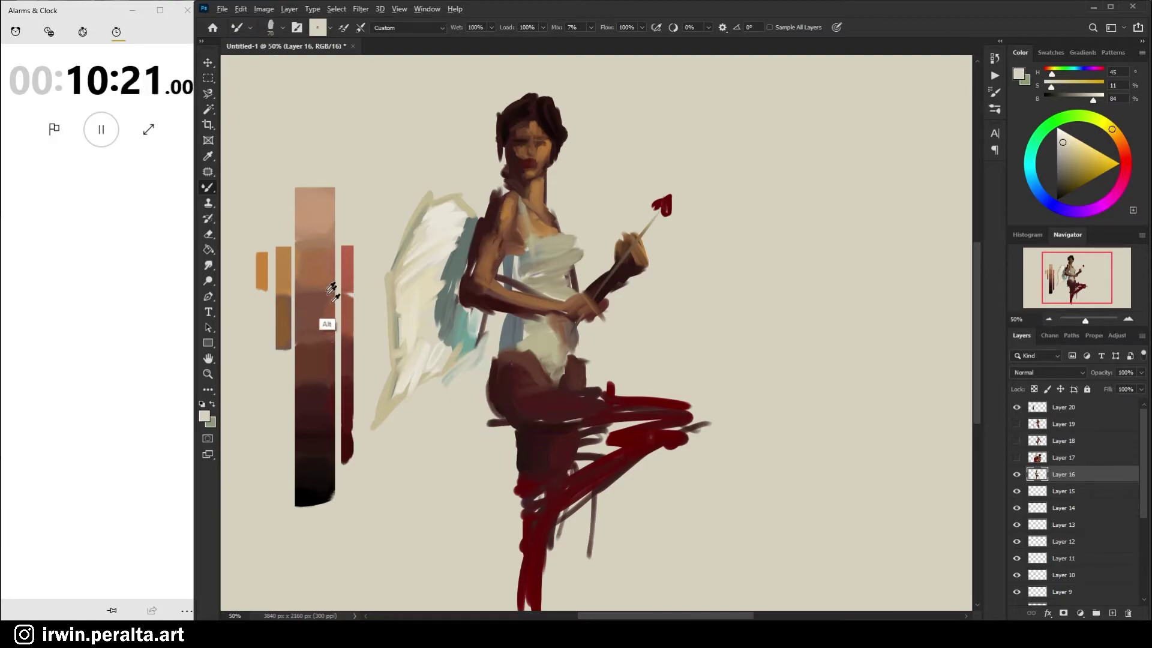
Model the near hip with light brown (H 25, S 58, B 65), mid brown (H 19, S 55, B 42) and saturated rust (H 19, S 92, B 43)
alt+click(280, 270)
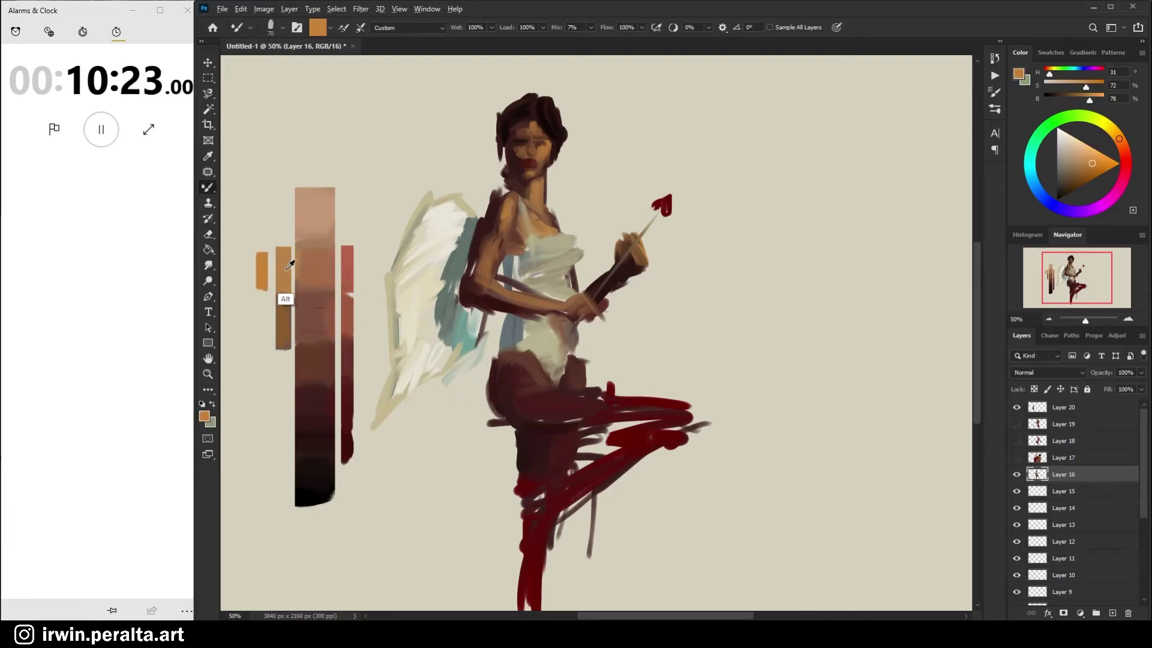
alt+click(321, 263)
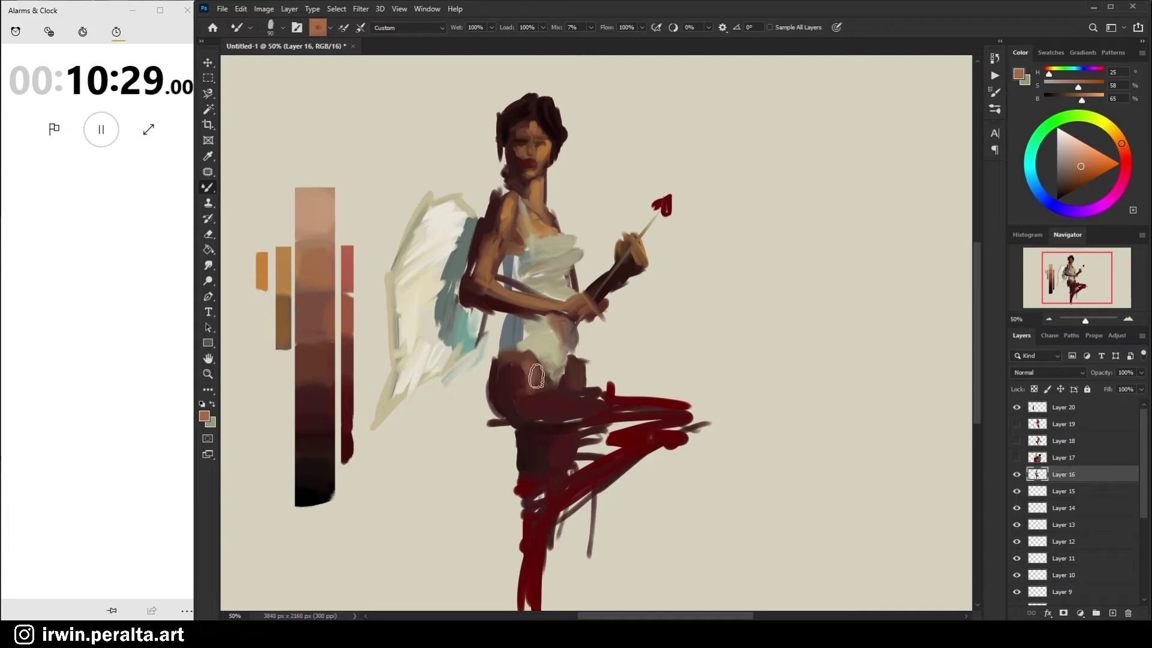
alt+click(515, 352)
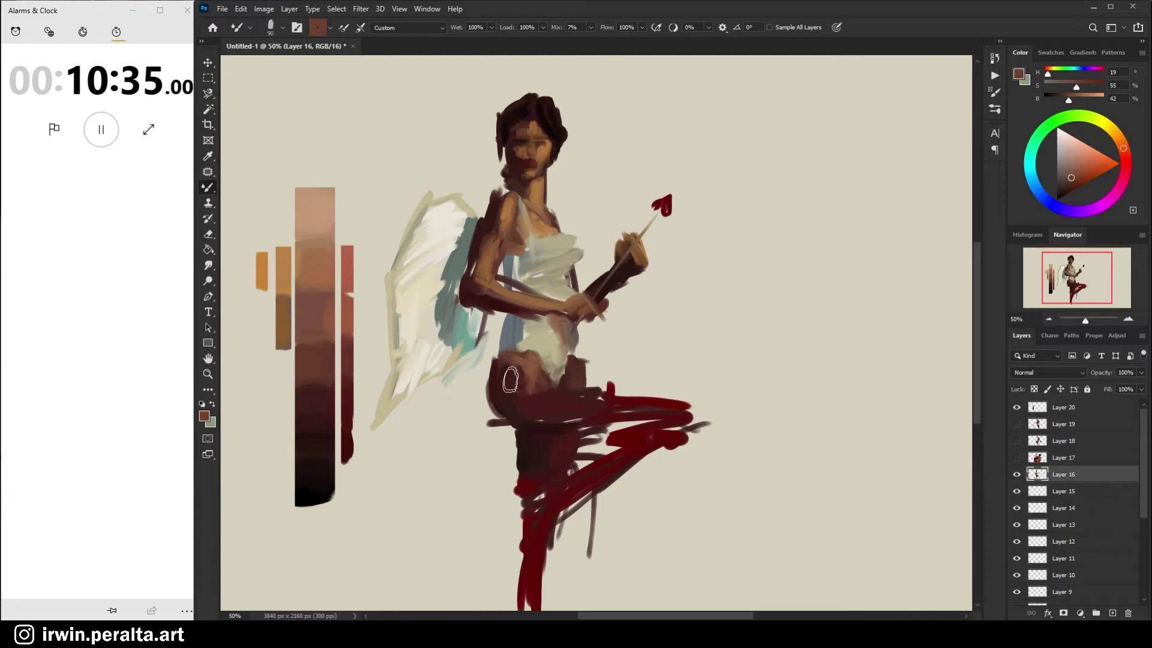
drag(514, 362, 520, 396)
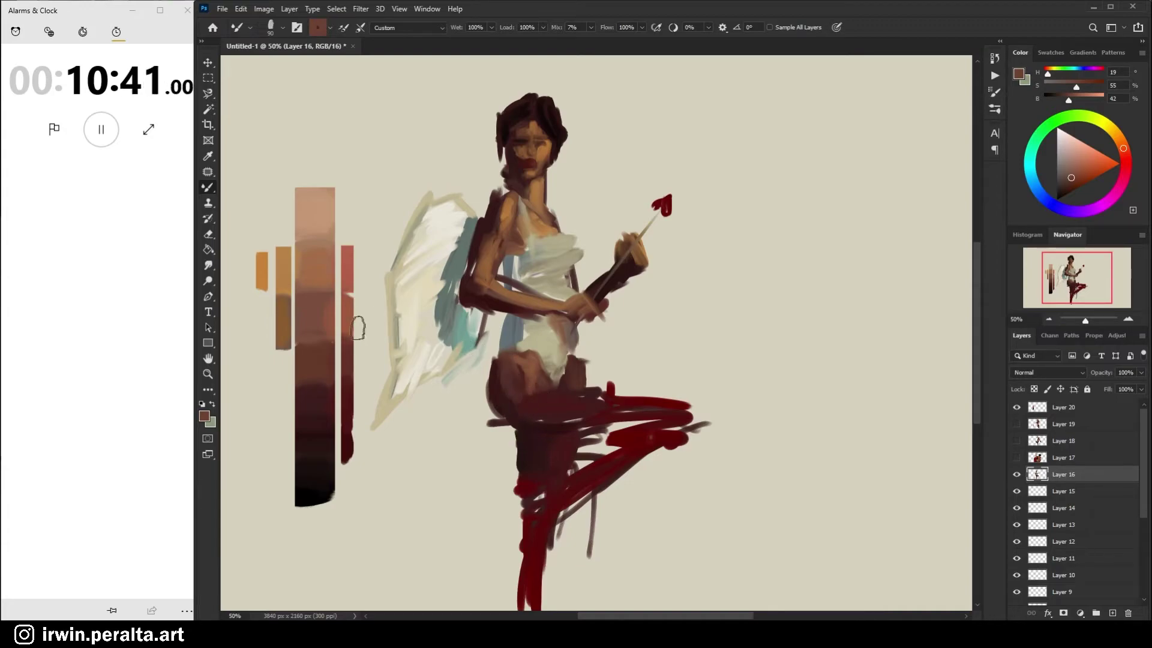
click(1081, 182)
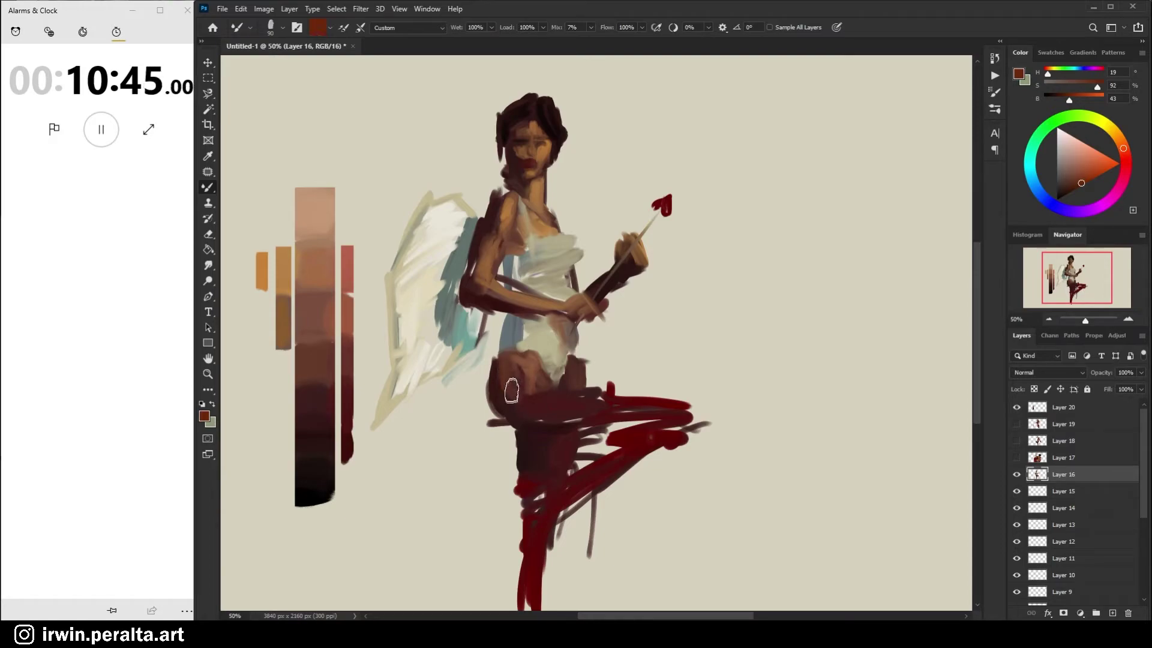
alt+click(520, 447)
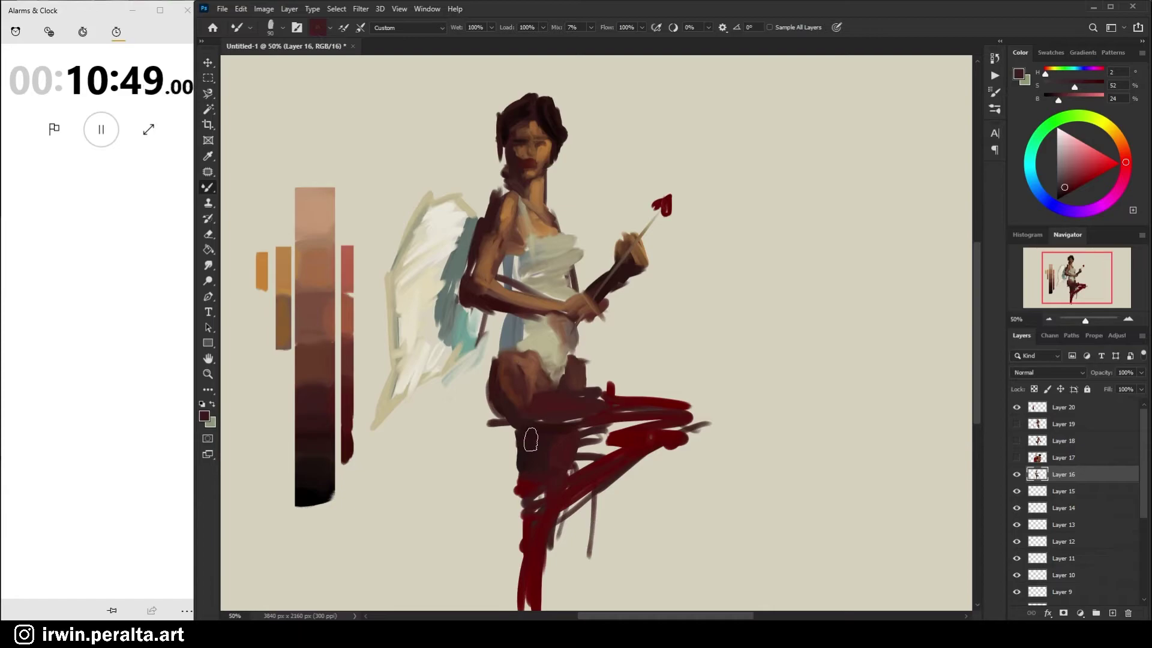
Paint the upper raised thigh in brown (H 24, S 58, B 65) and enrich the hip and thigh with dark reds (H 3, S 71, B 32; H 3, S 100, B 36)
alt+click(282, 300)
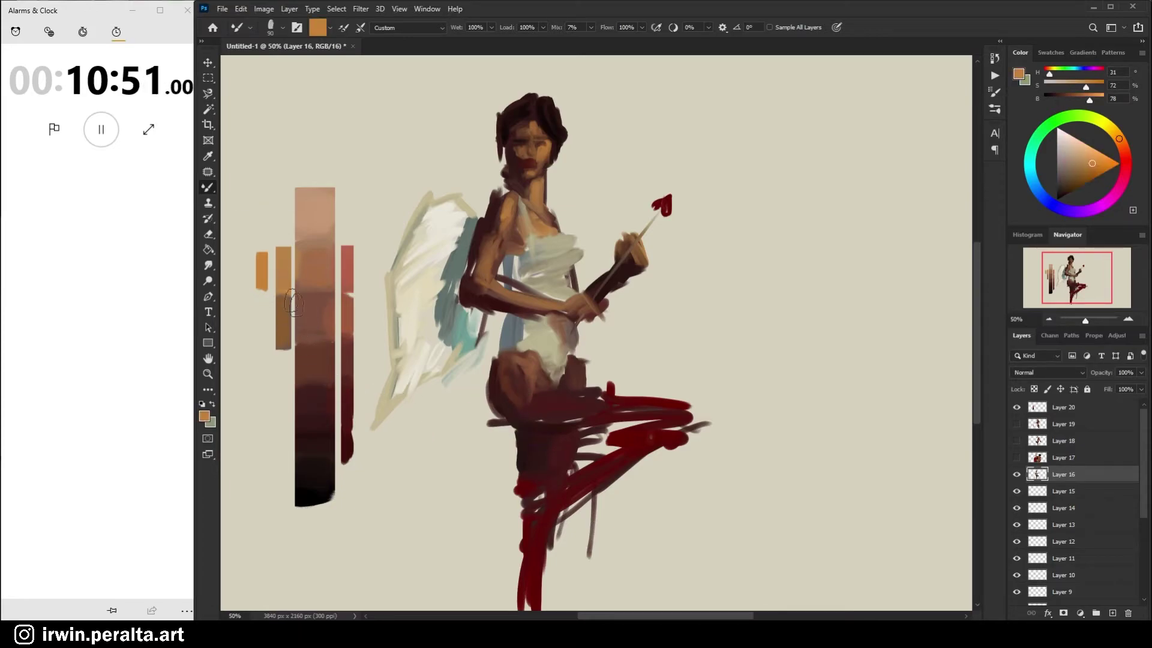
alt+click(311, 299)
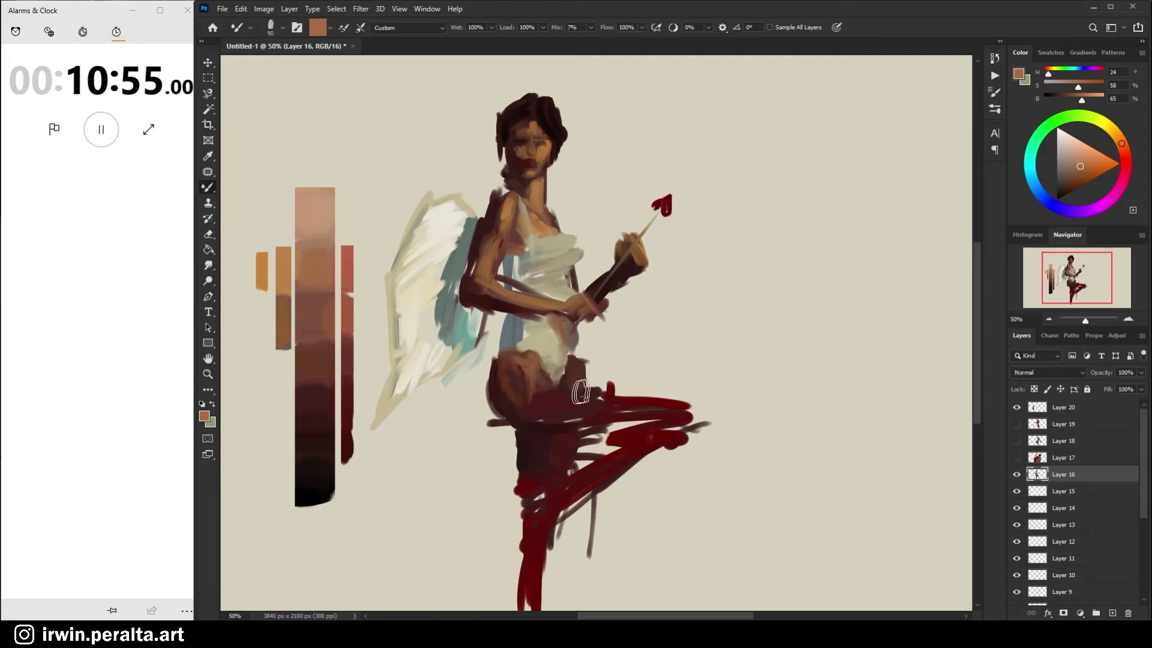
drag(534, 380, 557, 399)
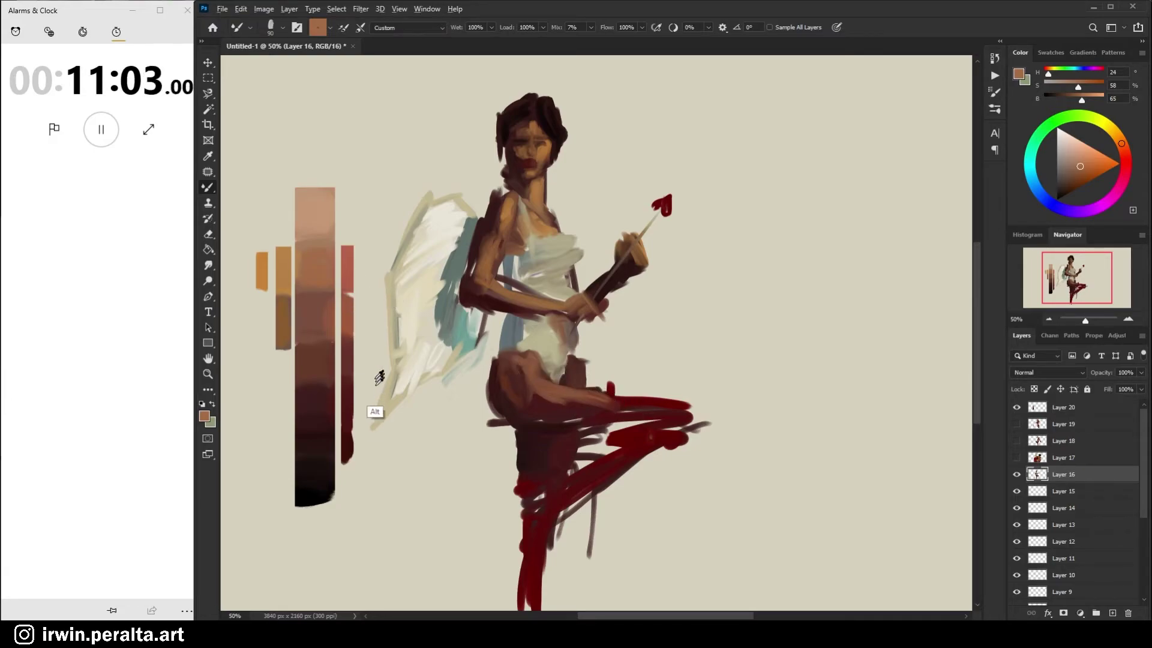
alt+click(348, 423)
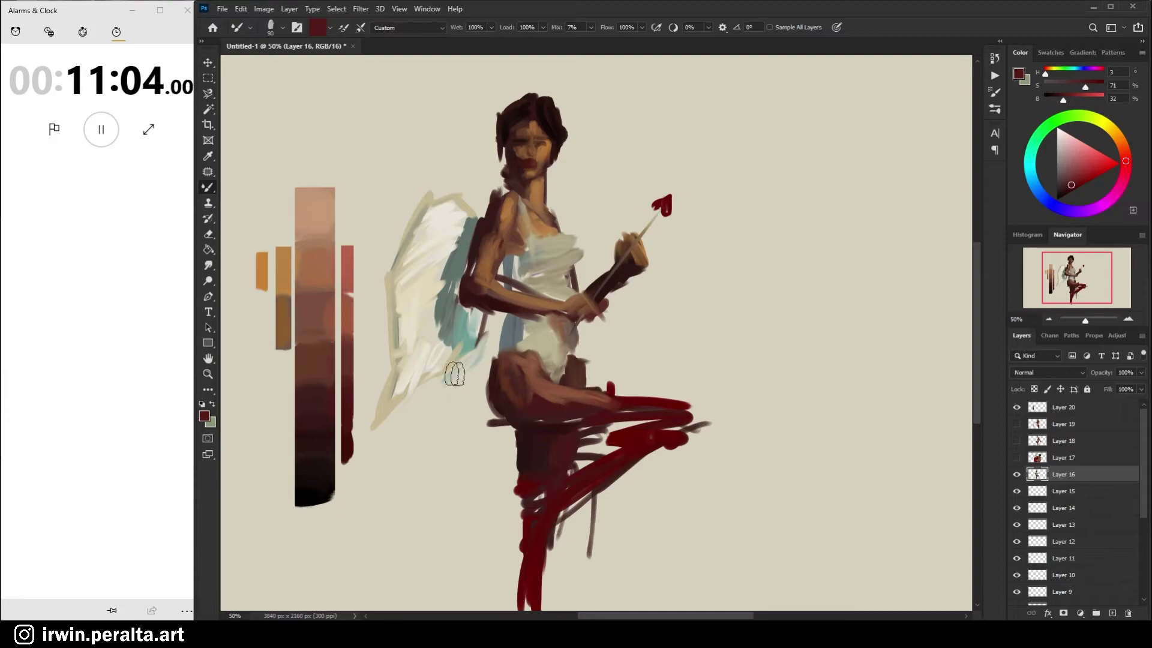
click(536, 365)
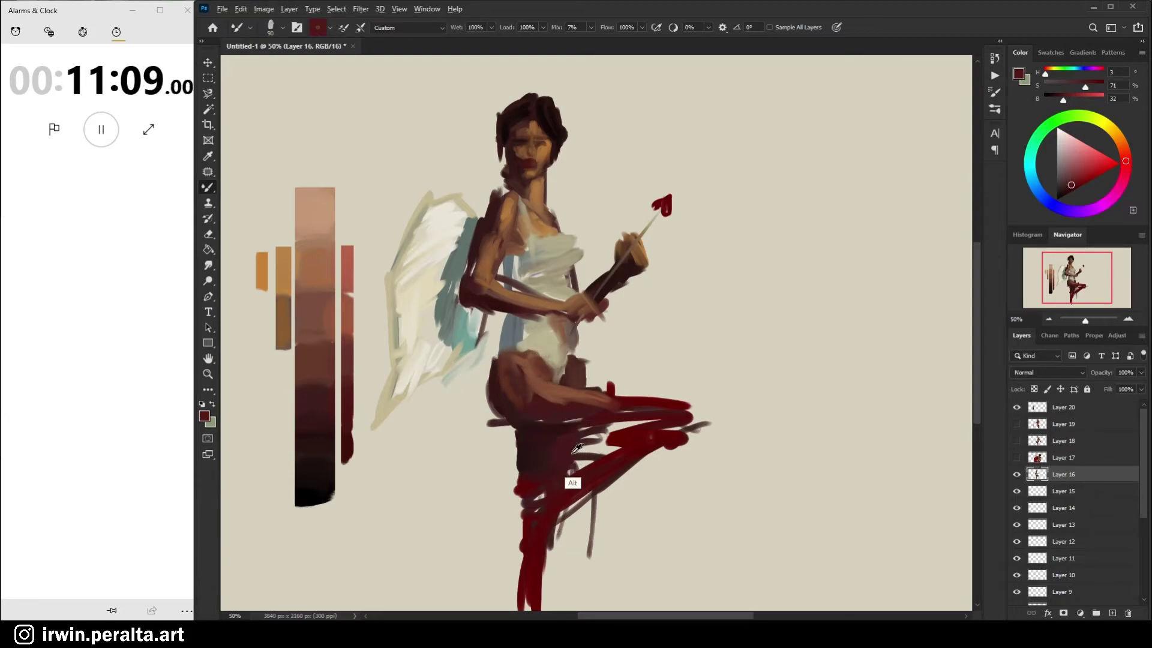
click(1080, 185)
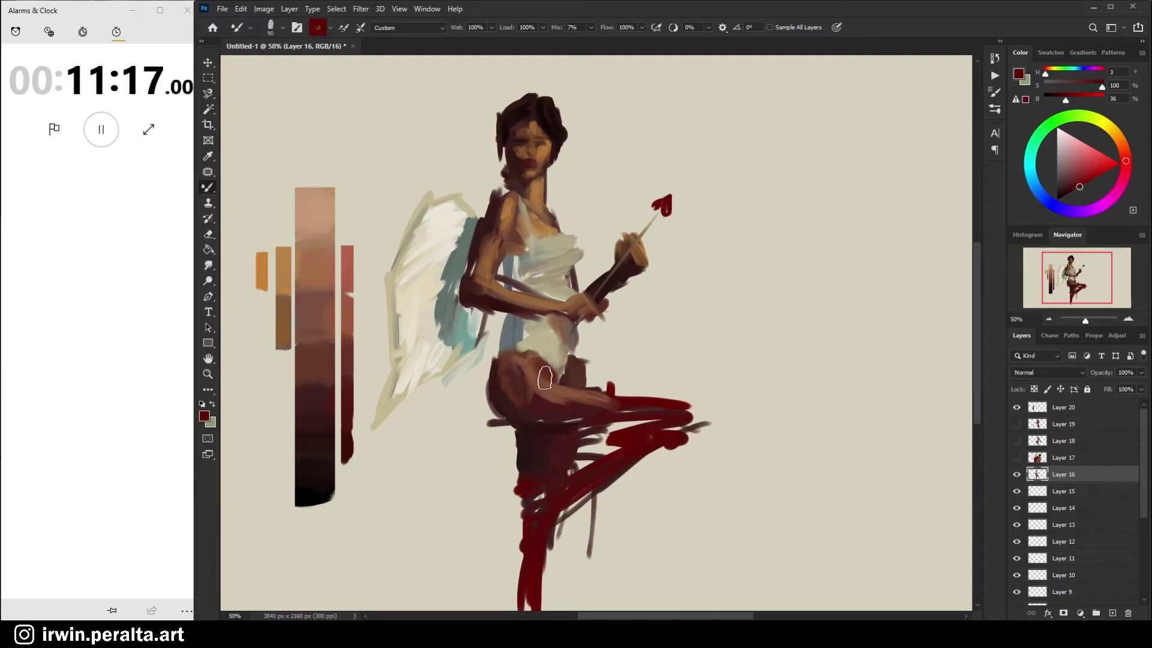
Refine the garment's lower edge with greyed beige (H 52, S 22, B 72) and warm the far hip and thigh top with ochre (H 31, S 61, B 71)
alt+click(563, 354)
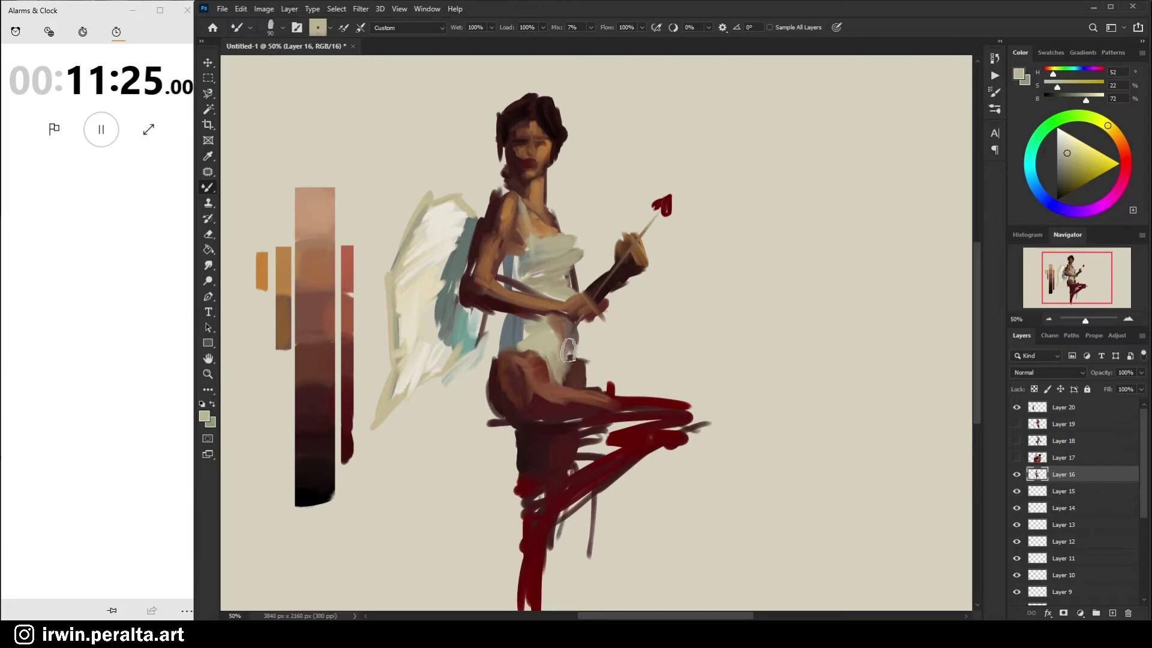
alt+click(290, 285)
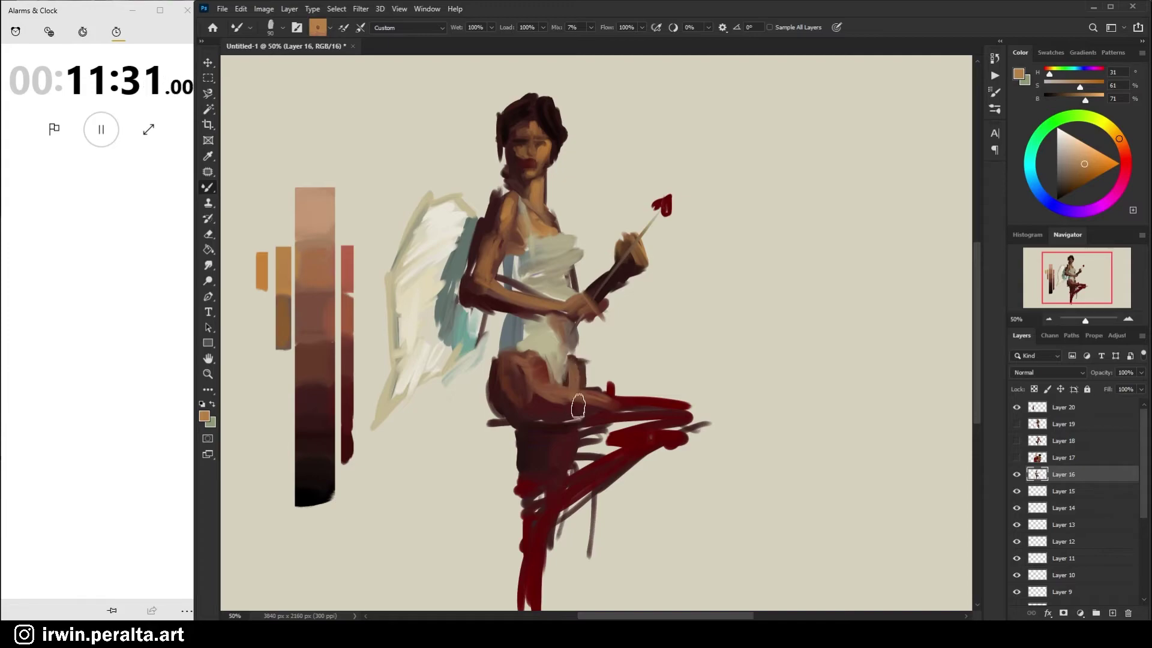
alt+click(582, 395)
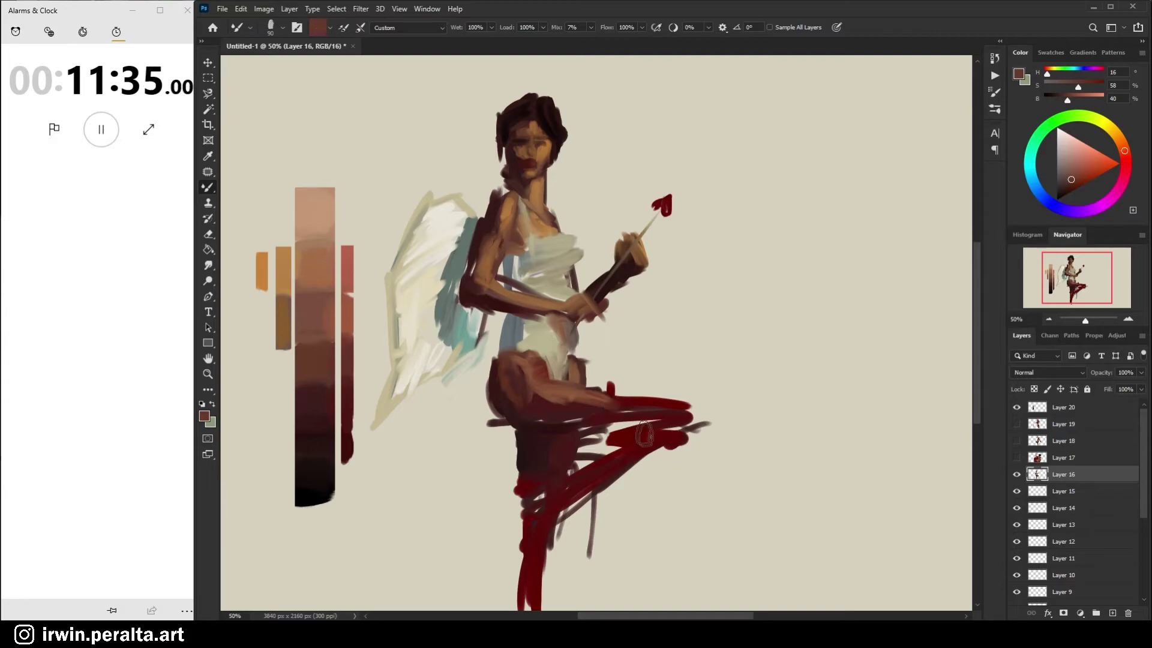
alt+click(587, 394)
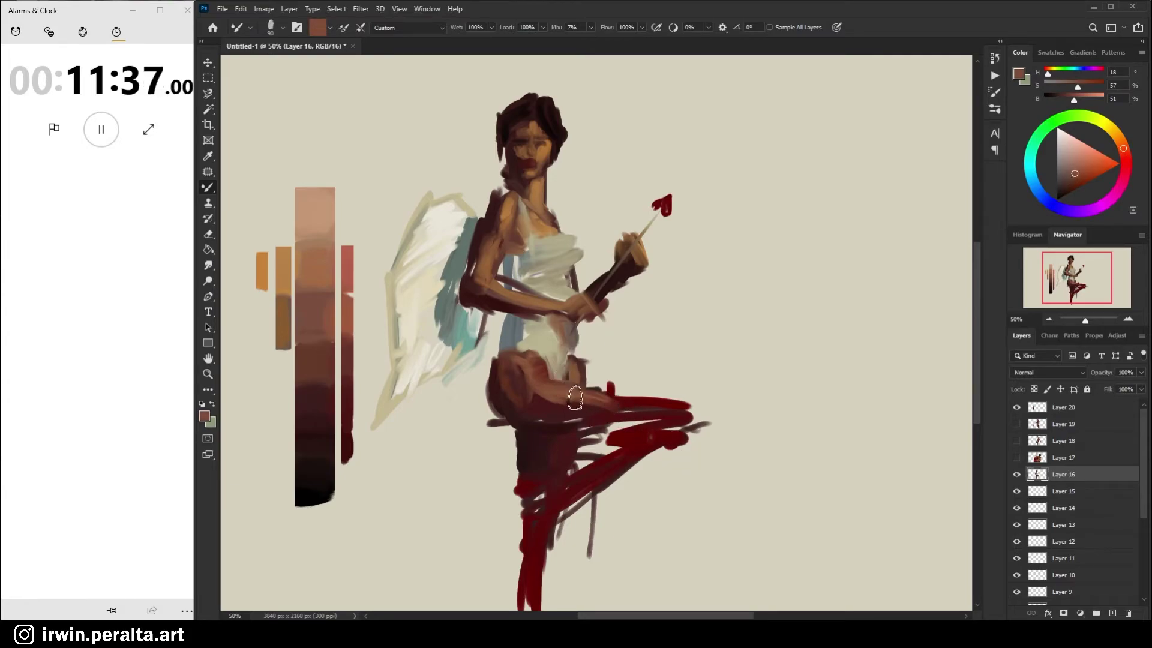
Build up the raised thigh toward the knee with orange-brown (H 25, S 82, B 43), dark red (H 2, S 66, B 29) and sampled browns
alt+click(583, 434)
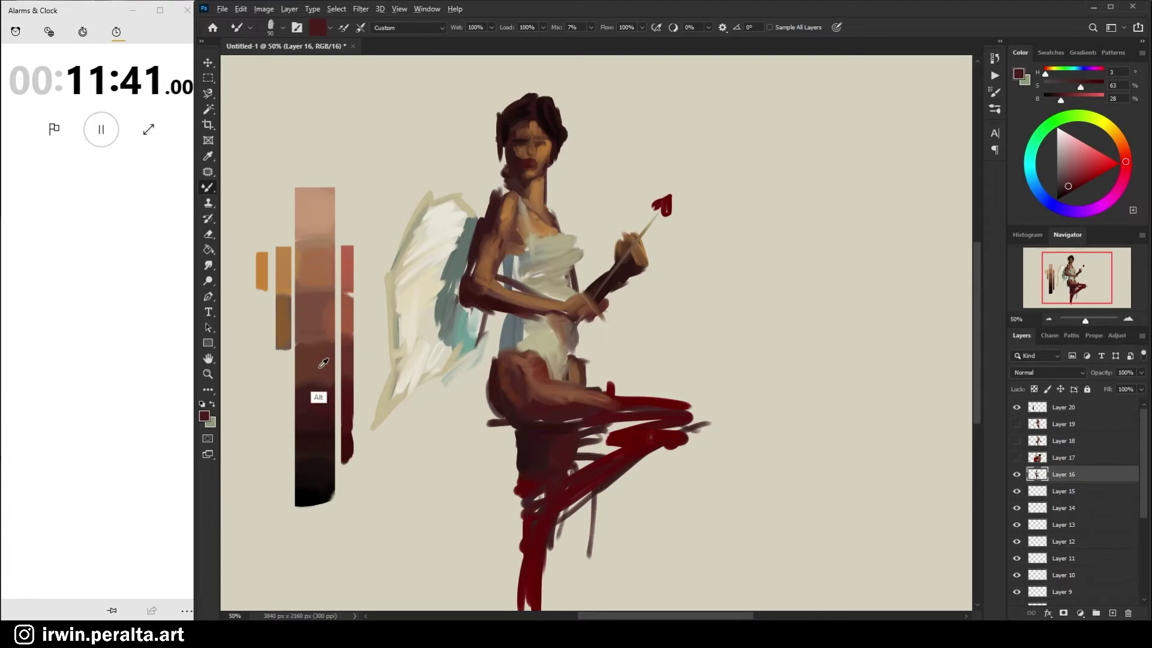
alt+click(319, 397)
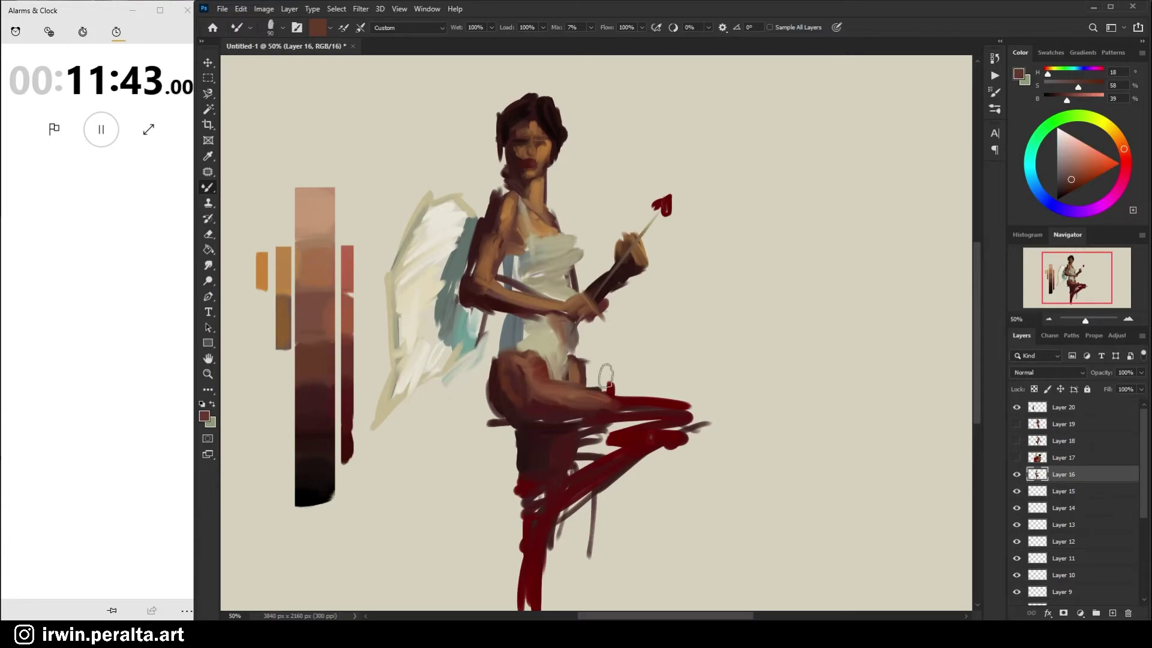
drag(1078, 180, 1122, 142)
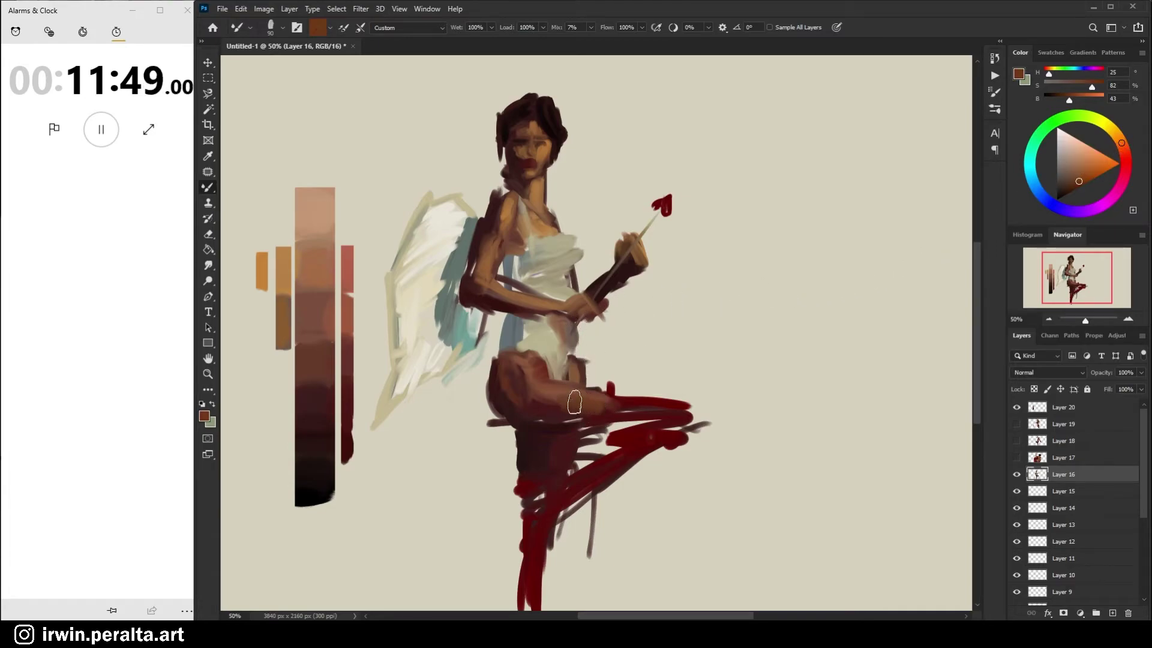
alt+click(535, 405)
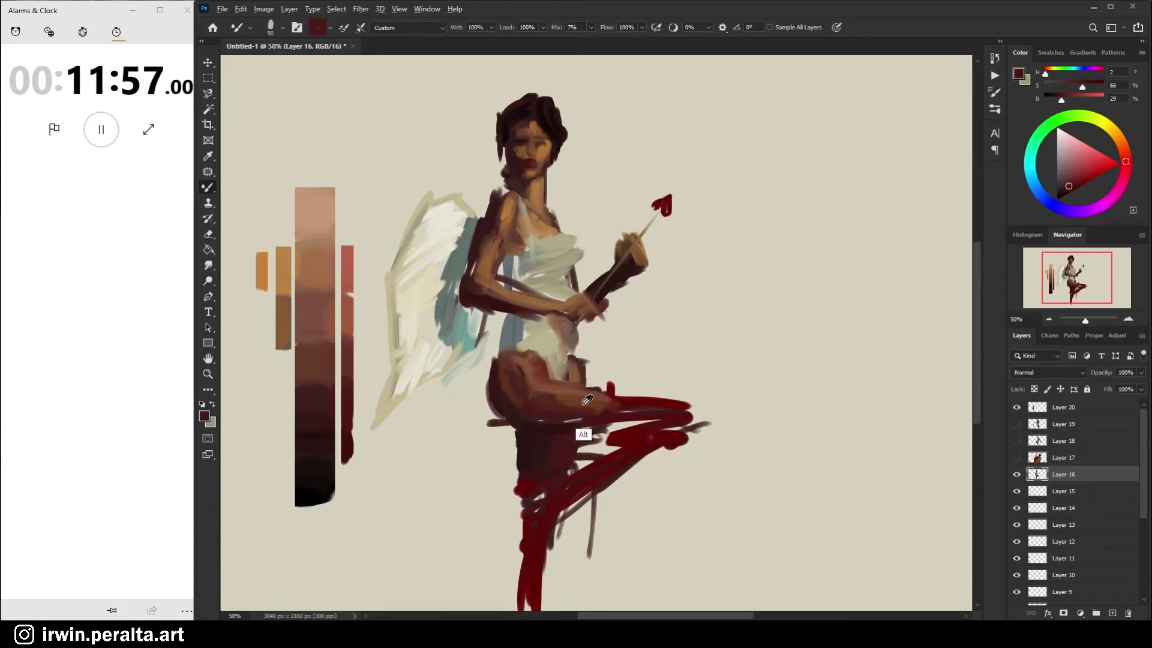
alt+click(605, 411)
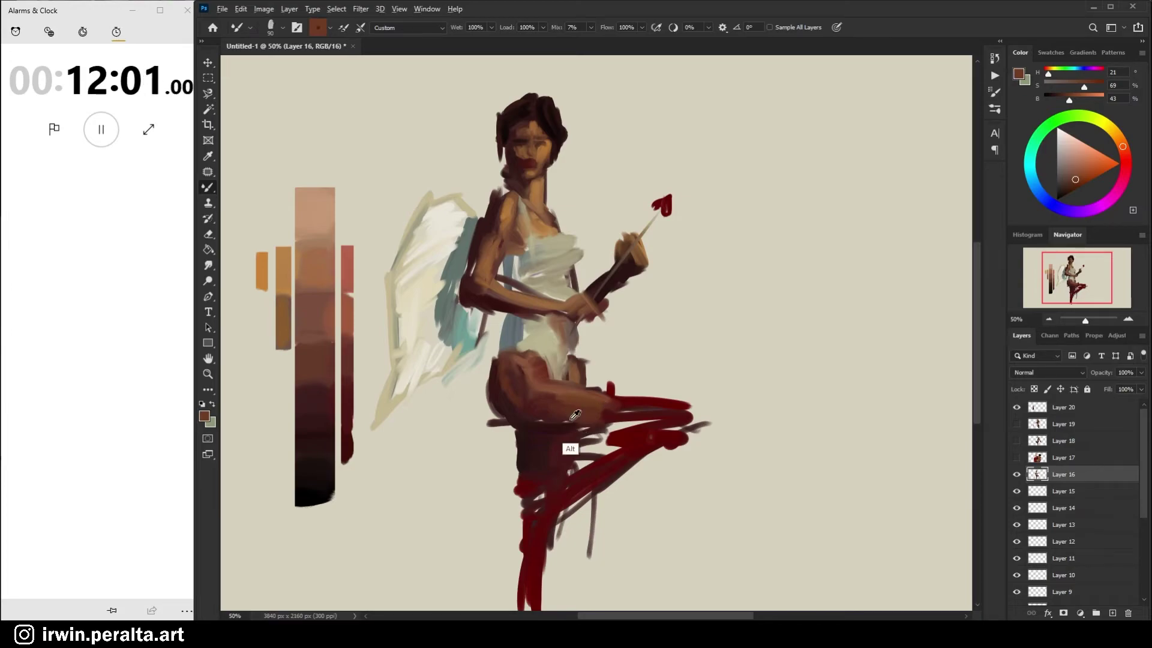
alt+click(553, 420)
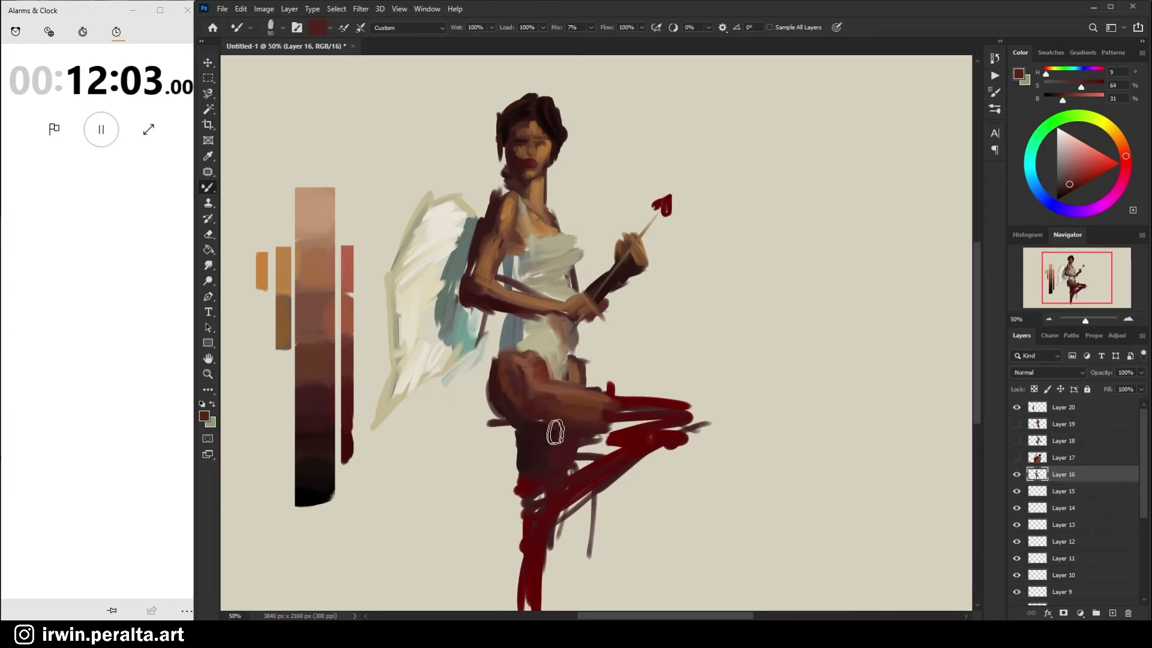
Deepen the buttock and near hip's back contour with dark maroons (H 4, S 54, B 19; H 4, S 55, B 20) and red-brown (H 8, S 63, B 31)
alt+click(520, 455)
drag(510, 419, 483, 393)
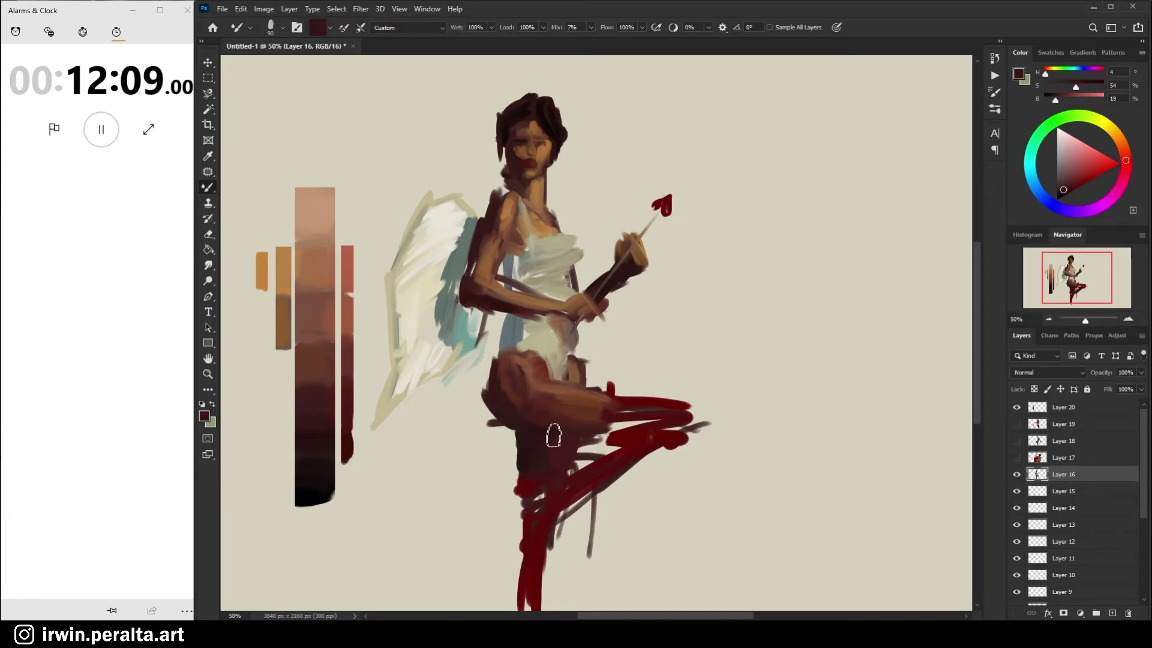
alt+click(585, 414)
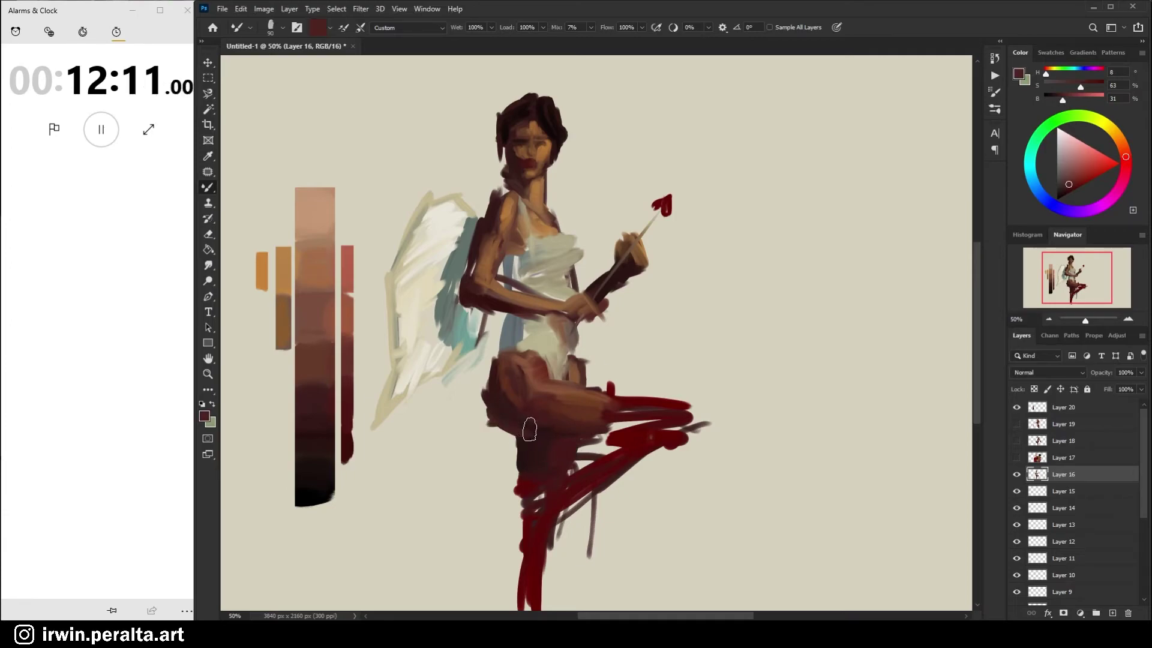
alt+click(507, 438)
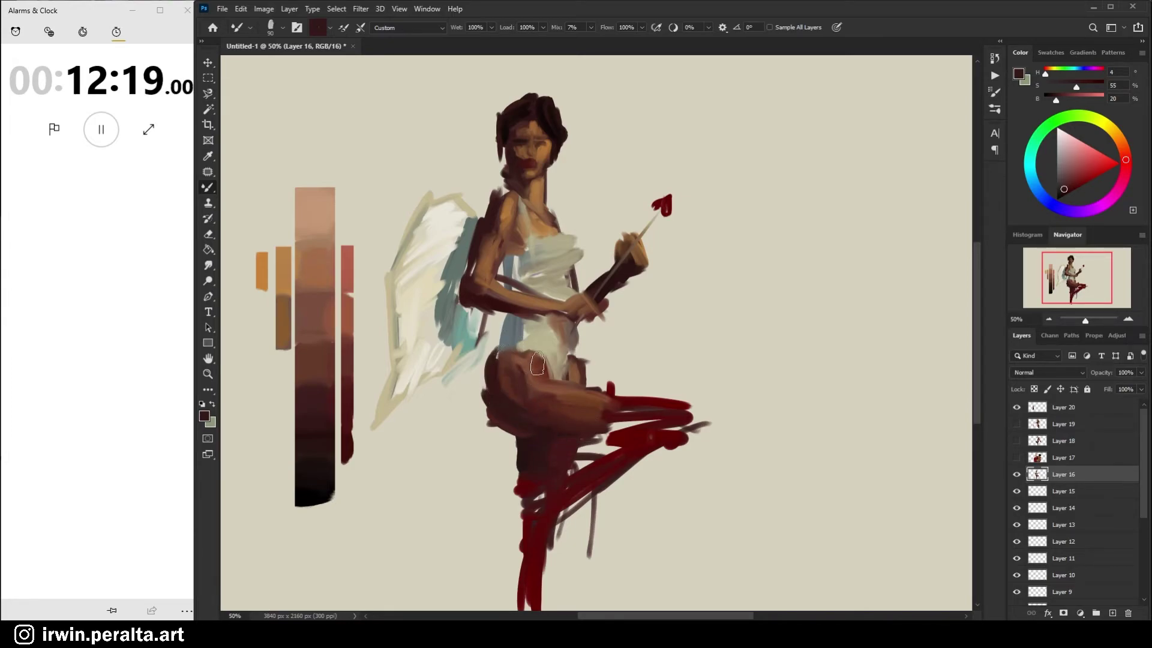
mouse_move(525, 354)
mouse_down()
mouse_move(489, 390)
mouse_move(500, 391)
mouse_move(494, 360)
mouse_move(489, 407)
mouse_up()
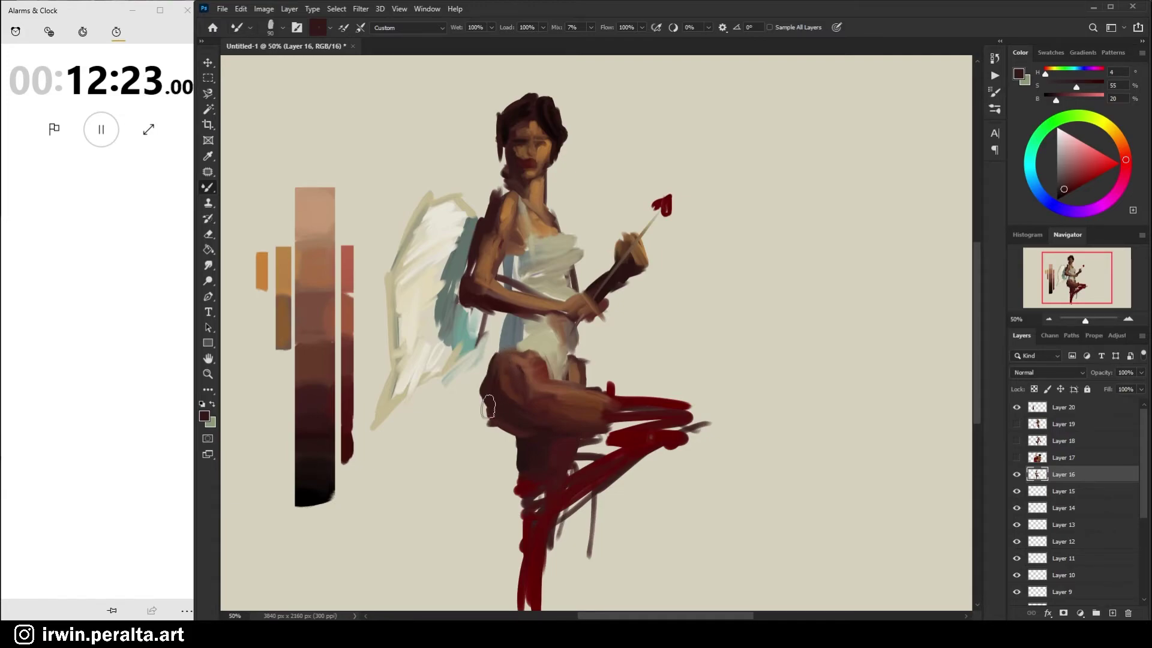
Clean up the area between wing, forearm and waist with background beige (H 45, S 11, B 84) and blue-greys (H 198, S 17, B 46; H 198, S 13, B 43)
alt+click(509, 329)
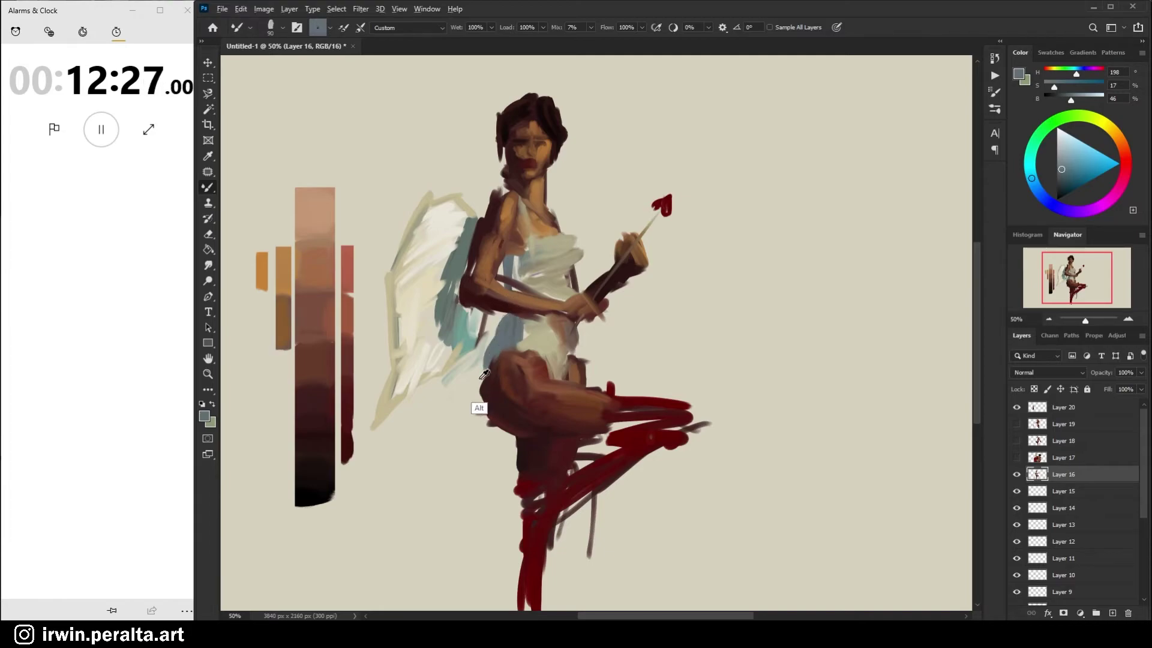
alt+click(480, 358)
mouse_move(489, 338)
mouse_down()
mouse_move(479, 376)
mouse_move(496, 329)
mouse_move(485, 362)
mouse_move(505, 321)
mouse_up()
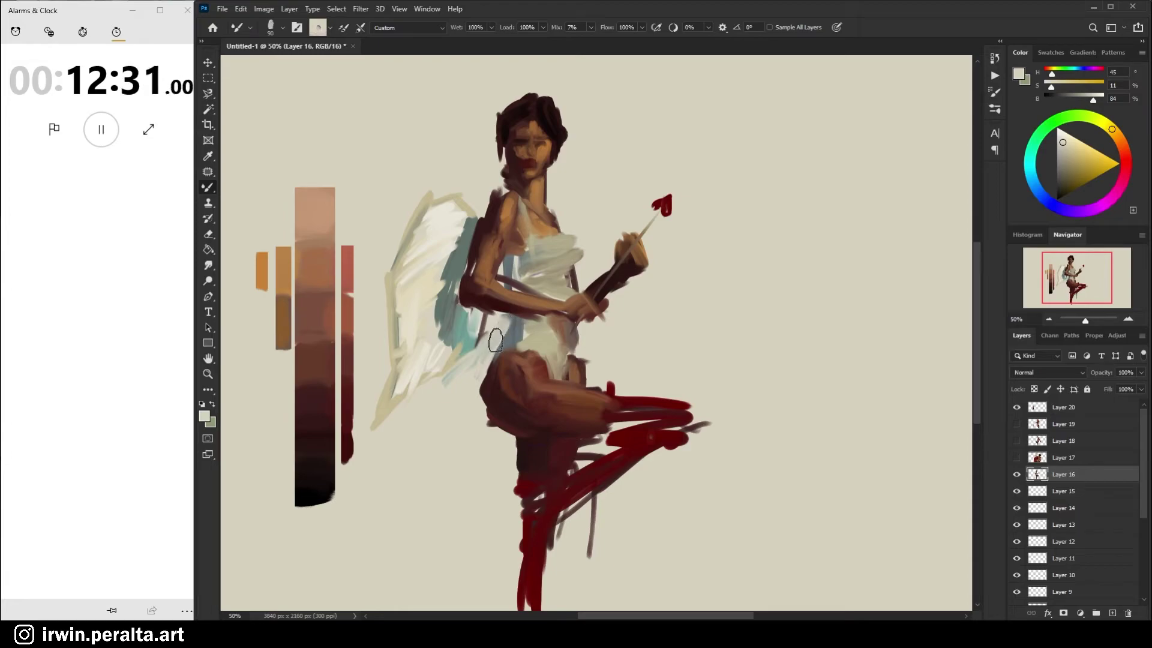
alt+click(511, 313)
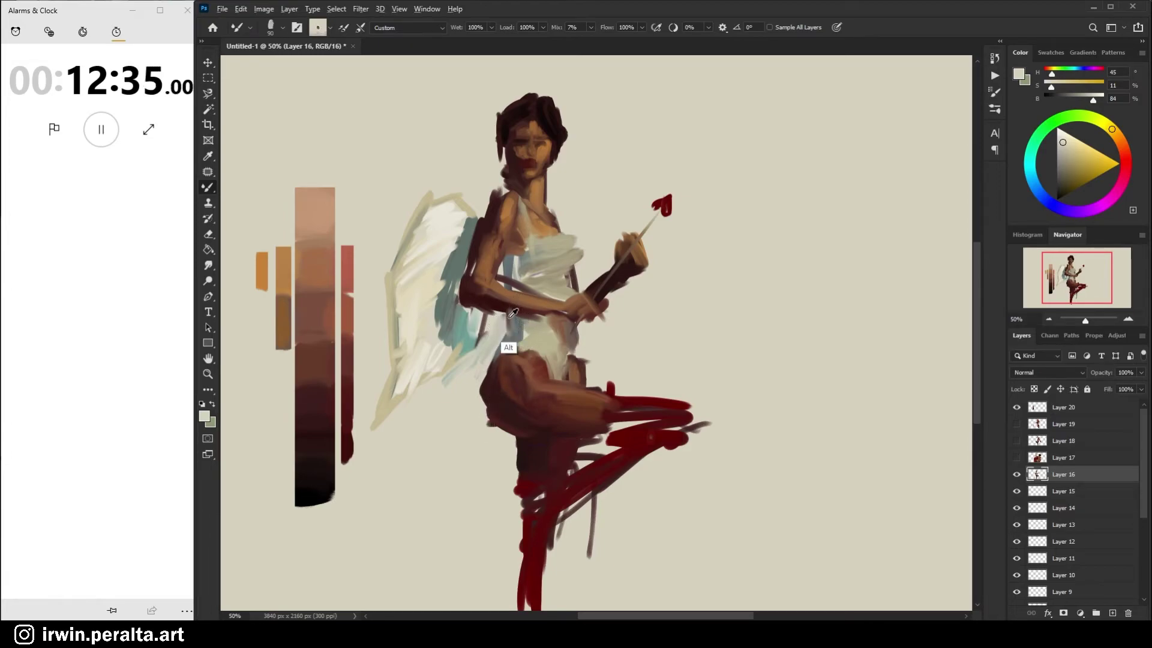
alt+click(509, 267)
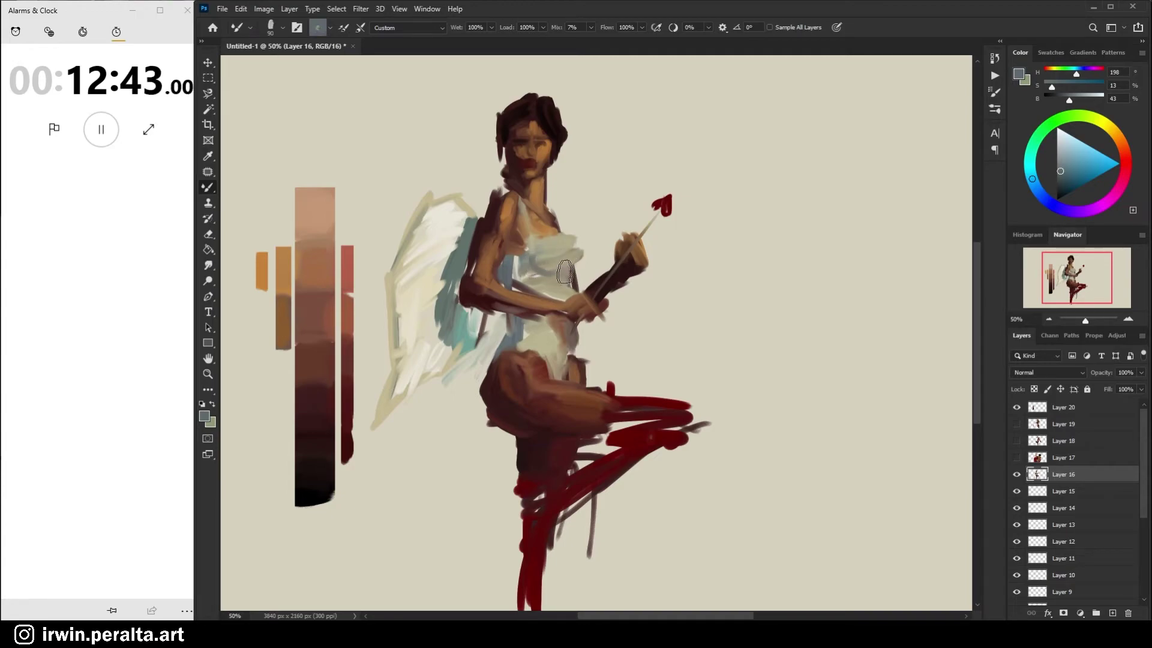
Brighten the garment's bust and waist with off-white (H 45, S 9, B 91) and warm the neckline with ochre (H 31, S 66, B 74)
alt+click(573, 243)
mouse_move(574, 243)
mouse_down()
mouse_move(564, 231)
mouse_move(537, 246)
mouse_move(546, 228)
mouse_up()
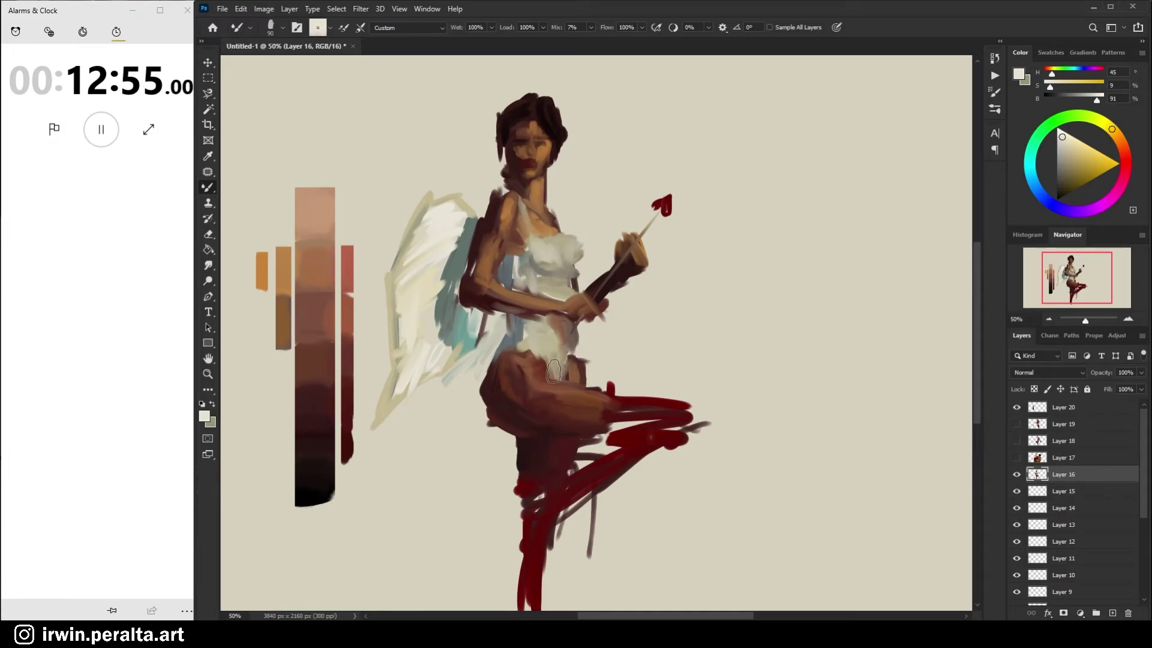
alt+click(545, 231)
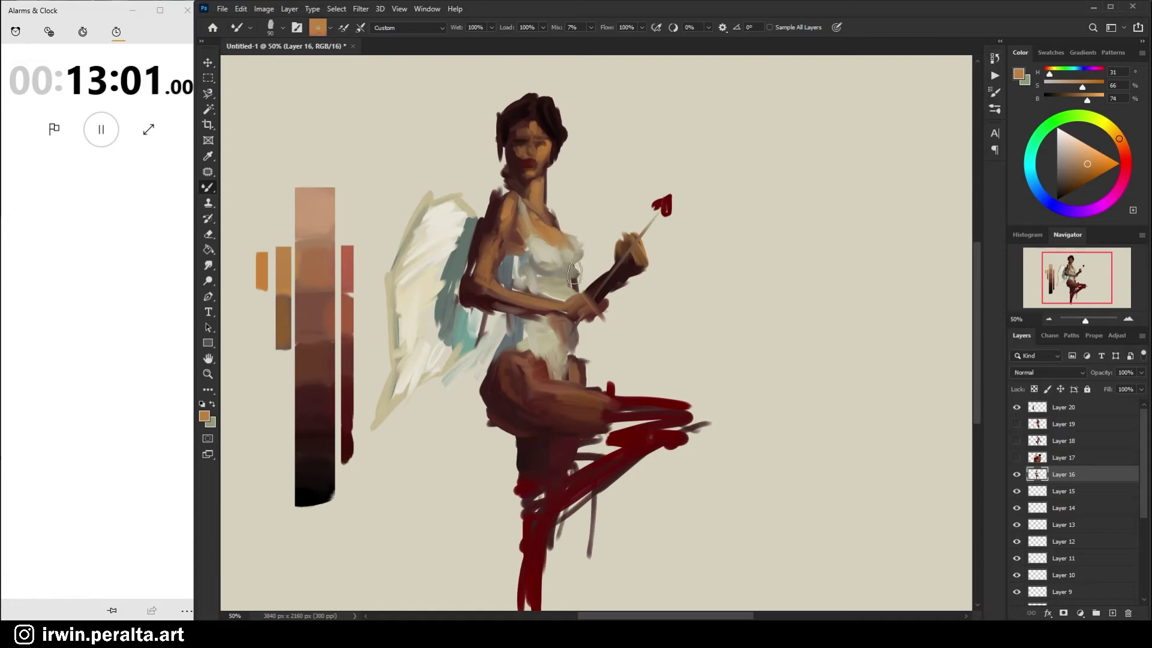
Shape the bust with background beige (H 45, S 11, B 84), greys (H 46, S 16, B 55; H 42, S 26, B 66) and skin ochre (H 32, S 60, B 71)
alt+click(578, 239)
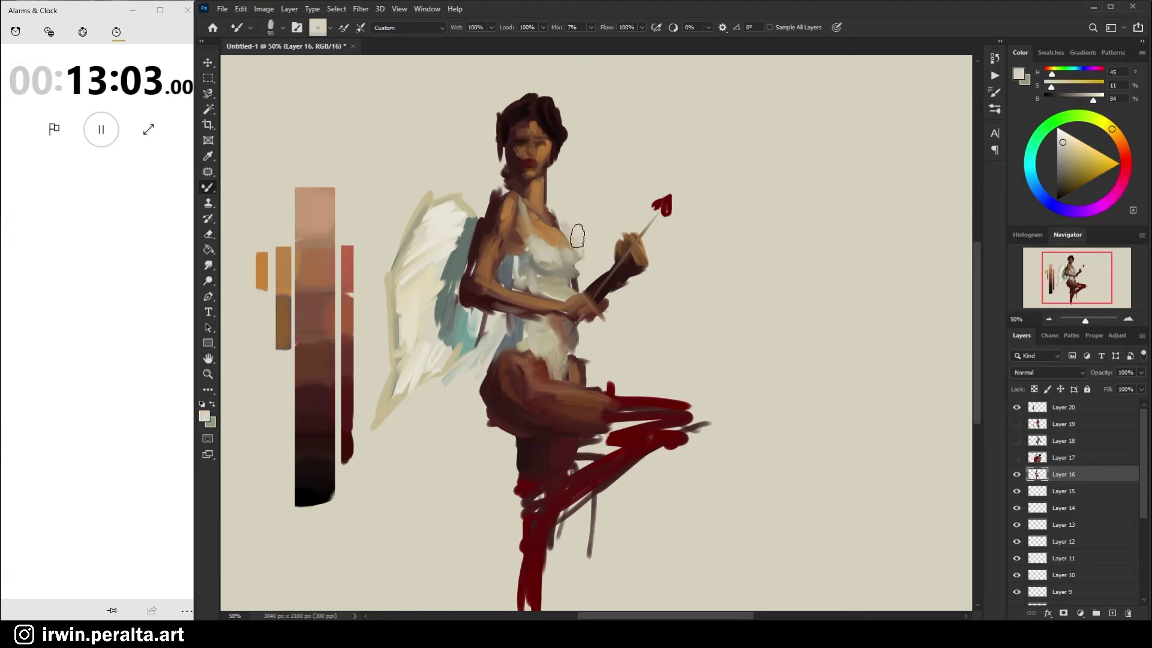
alt+click(571, 258)
alt+click(577, 264)
alt+click(564, 271)
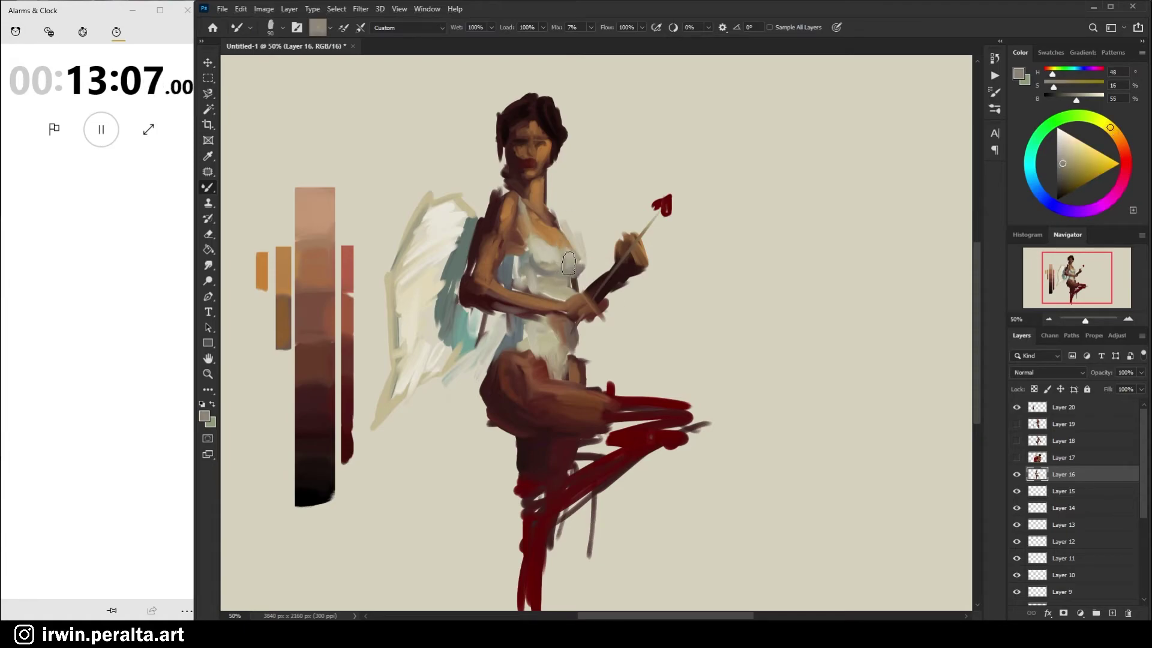
alt+click(567, 282)
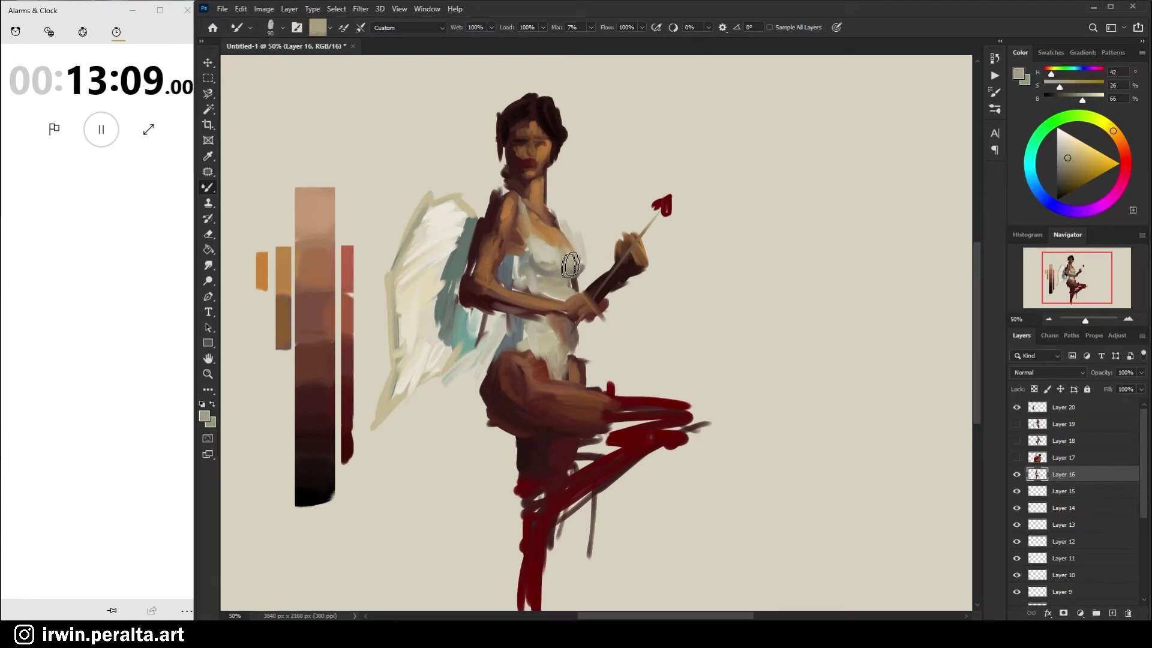
alt+click(579, 256)
drag(570, 259, 568, 258)
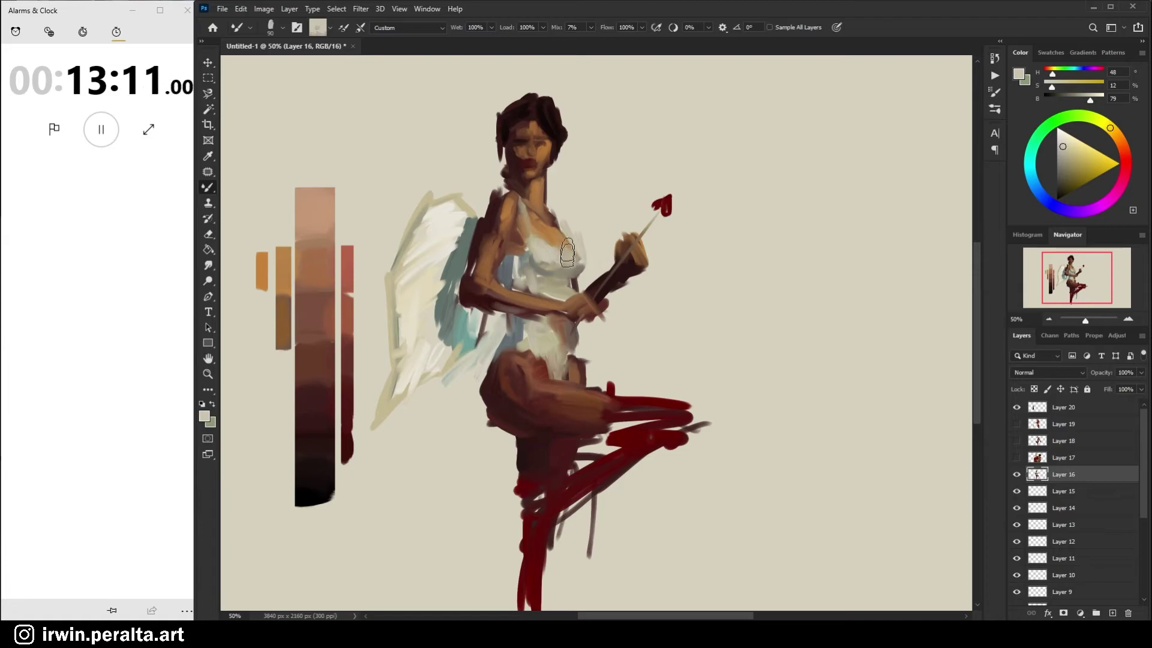
alt+click(559, 234)
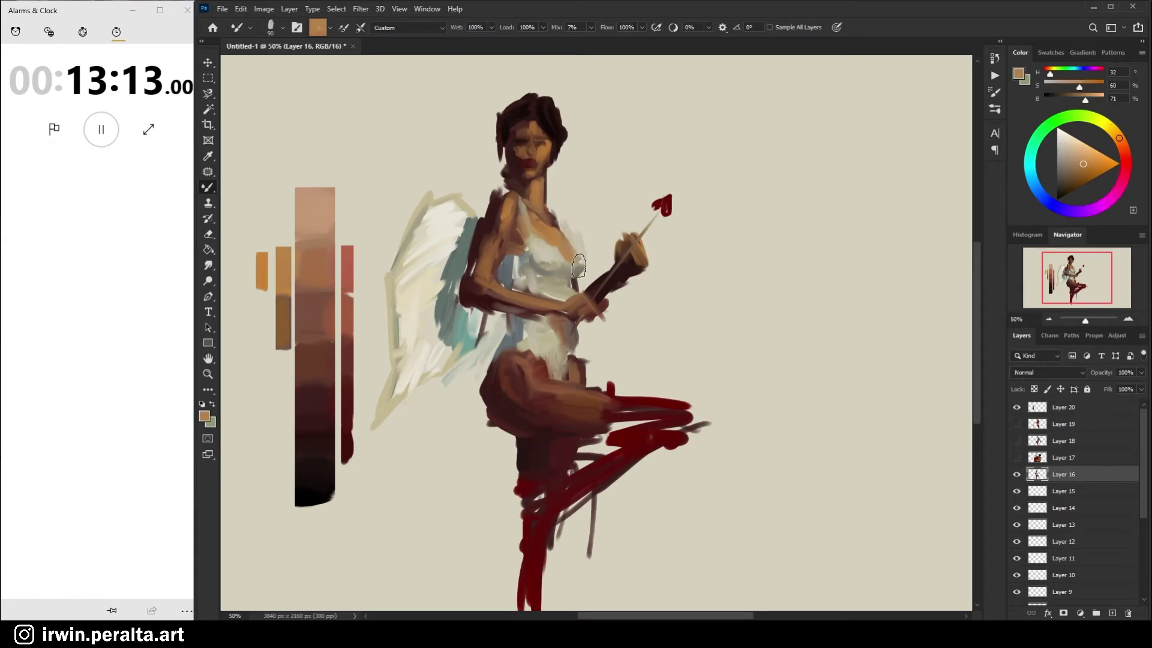
mouse_move(568, 243)
mouse_down()
mouse_move(547, 240)
mouse_move(568, 273)
mouse_up()
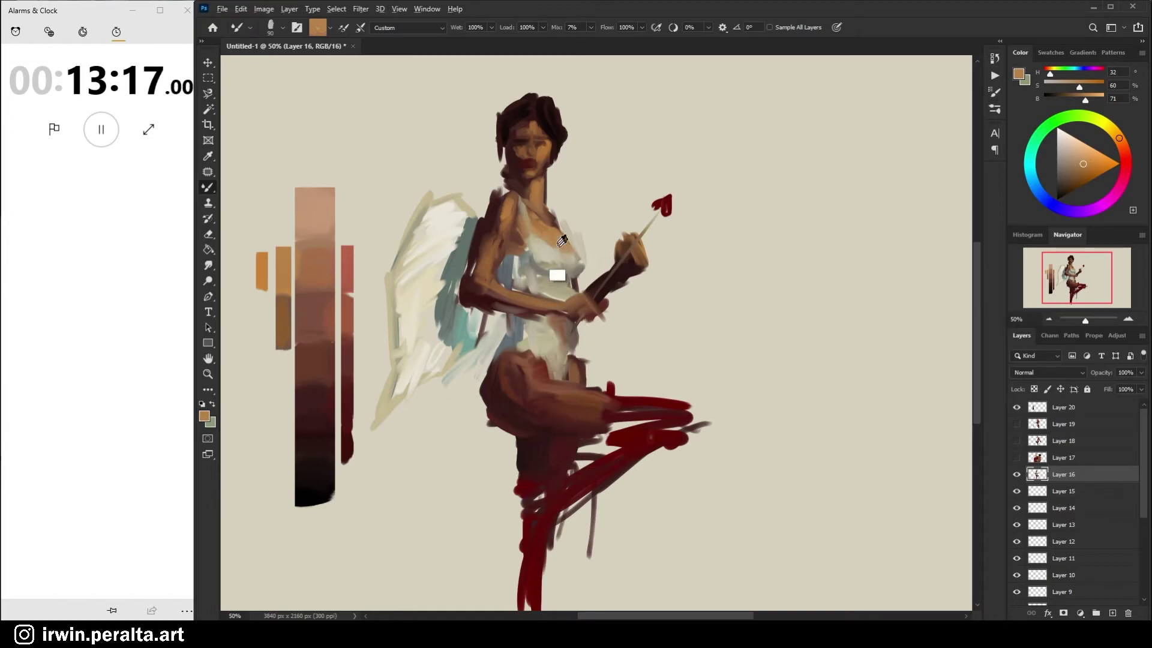
Highlight the top of the raised thigh with palette orange (H 31, S 72, B 79) and blend it with orange-brown (H 27, S 70, B 59)
alt+click(263, 270)
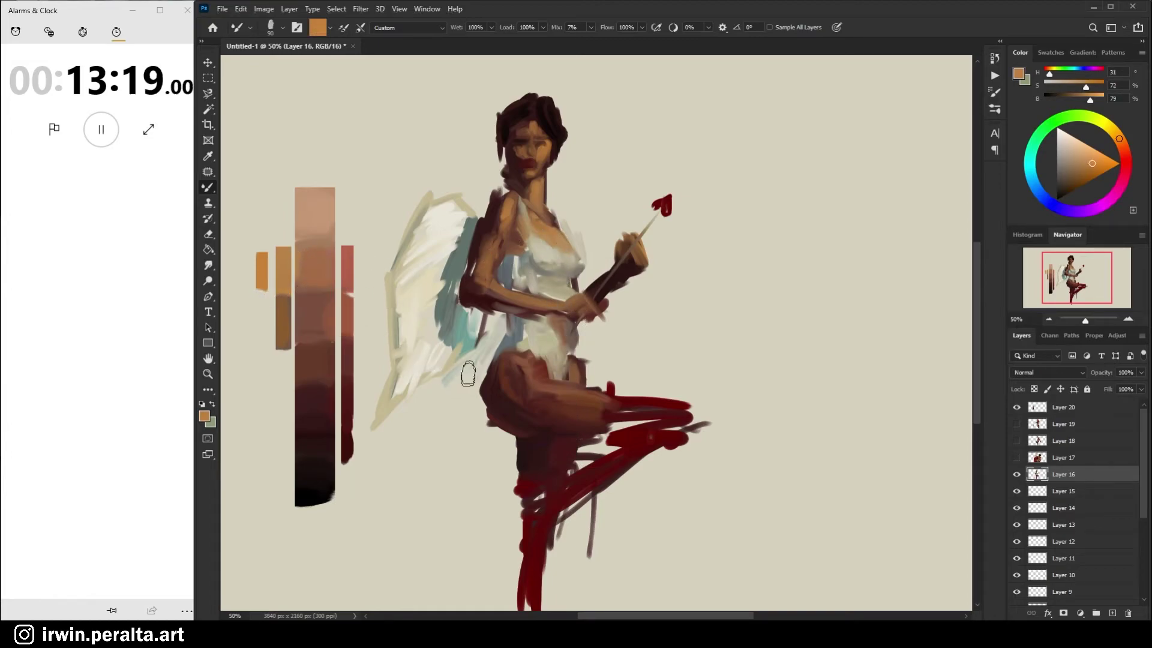
mouse_move(526, 327)
mouse_down()
mouse_move(571, 382)
mouse_move(529, 389)
mouse_move(528, 375)
mouse_move(550, 404)
mouse_move(549, 378)
mouse_move(532, 386)
mouse_move(573, 399)
mouse_move(598, 424)
mouse_move(604, 407)
mouse_move(569, 389)
mouse_move(580, 411)
mouse_move(541, 393)
mouse_move(606, 416)
mouse_move(550, 395)
mouse_move(592, 413)
mouse_up()
alt+click(550, 403)
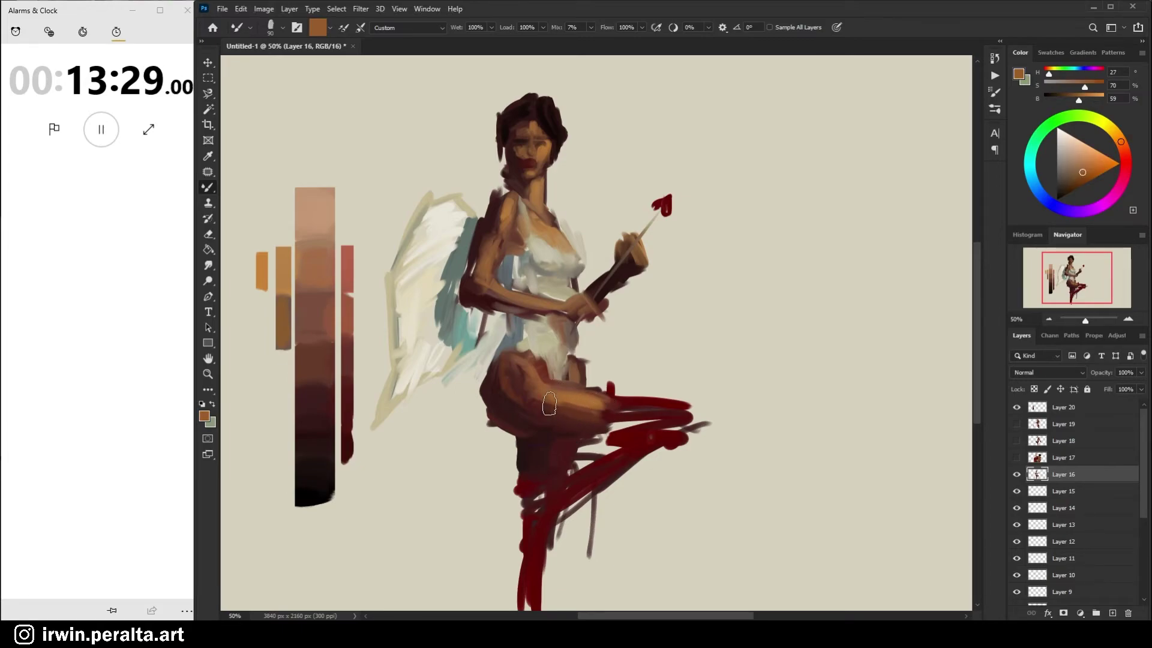
mouse_move(543, 398)
mouse_down()
mouse_move(583, 408)
mouse_move(538, 393)
mouse_up()
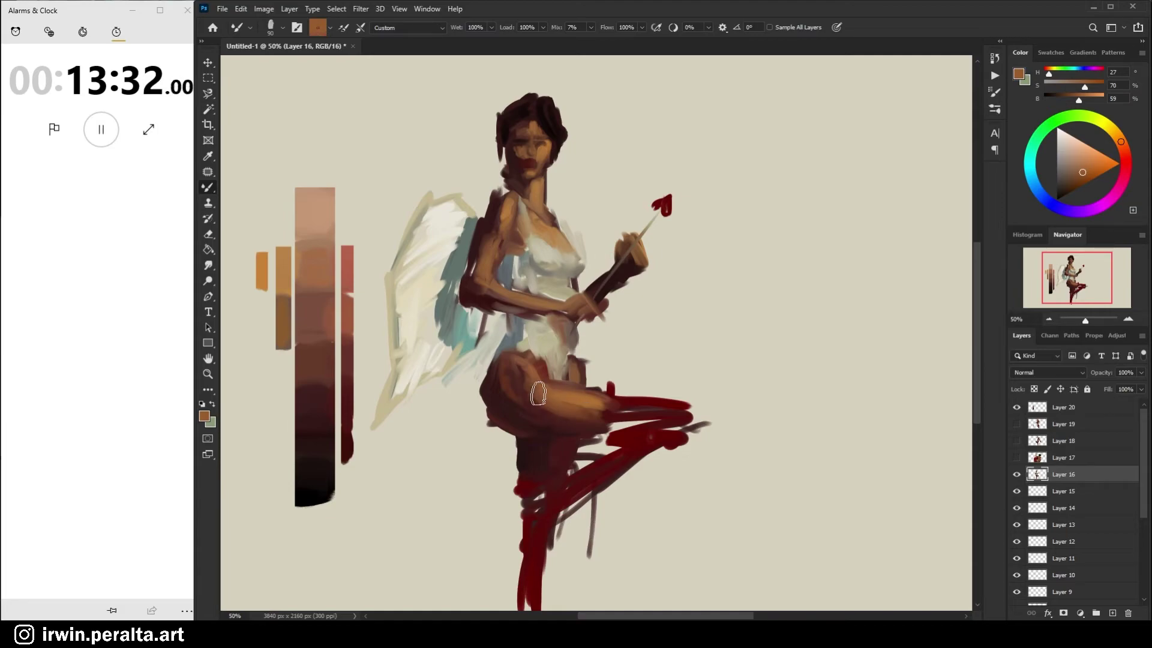
Model the raised thigh's underside and the standing thigh with browns (H 18, S 49, B 48; H 22, S 64, B 48) and dark red (H 2, S 65, B 28)
alt+click(312, 336)
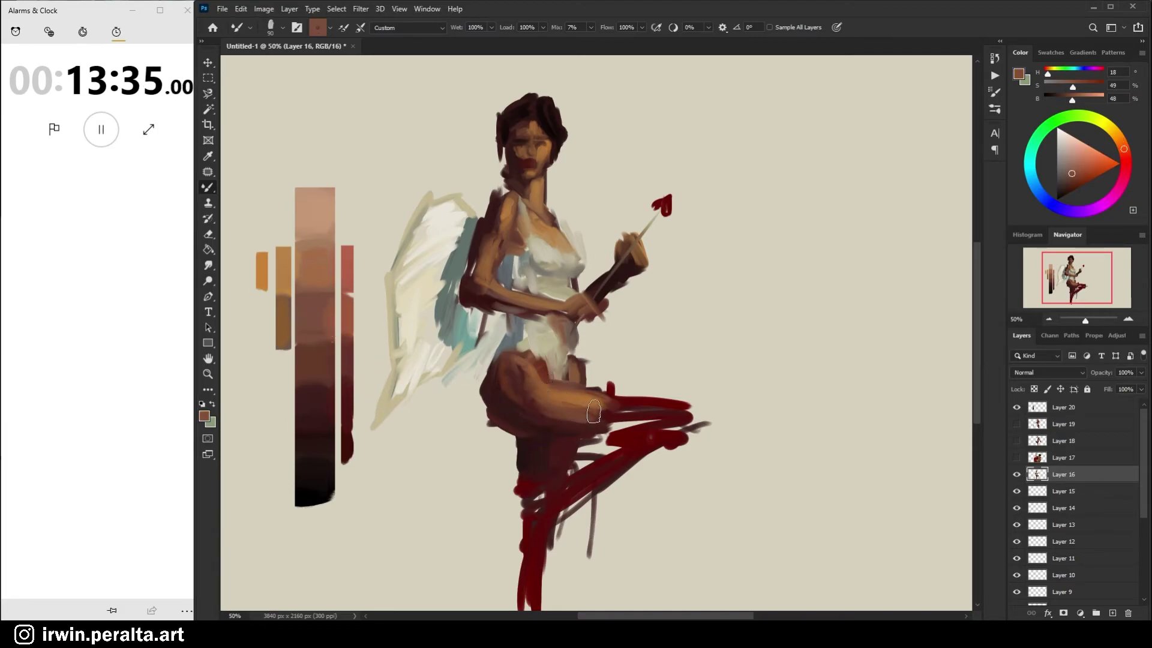
alt+click(562, 422)
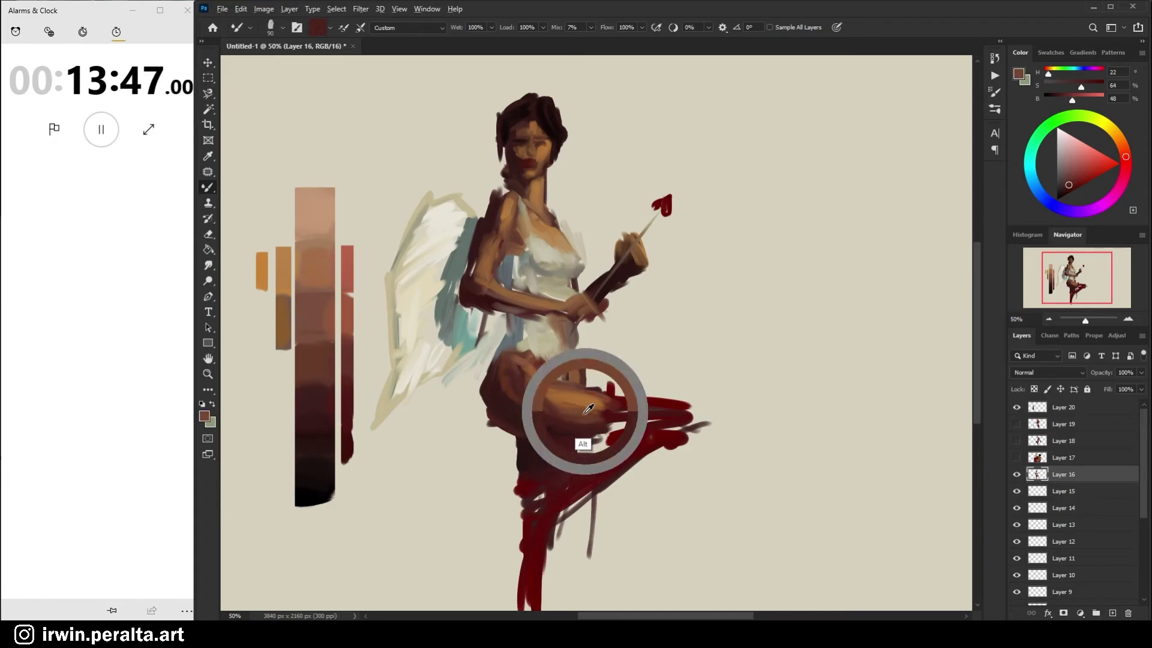
alt+click(582, 442)
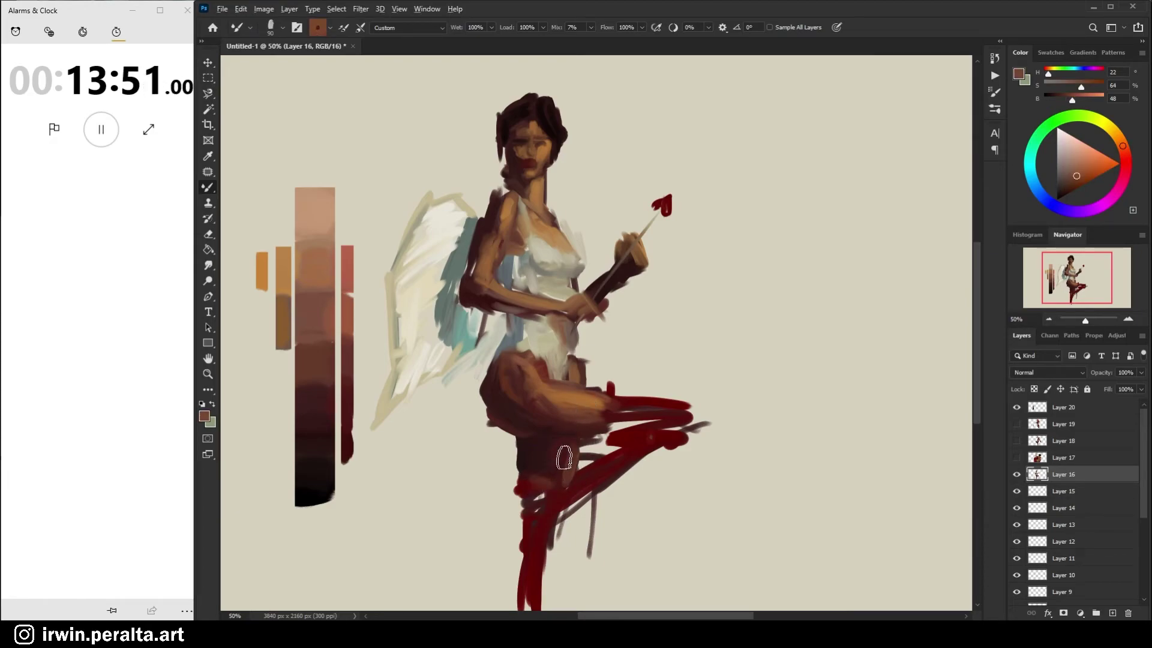
alt+click(569, 445)
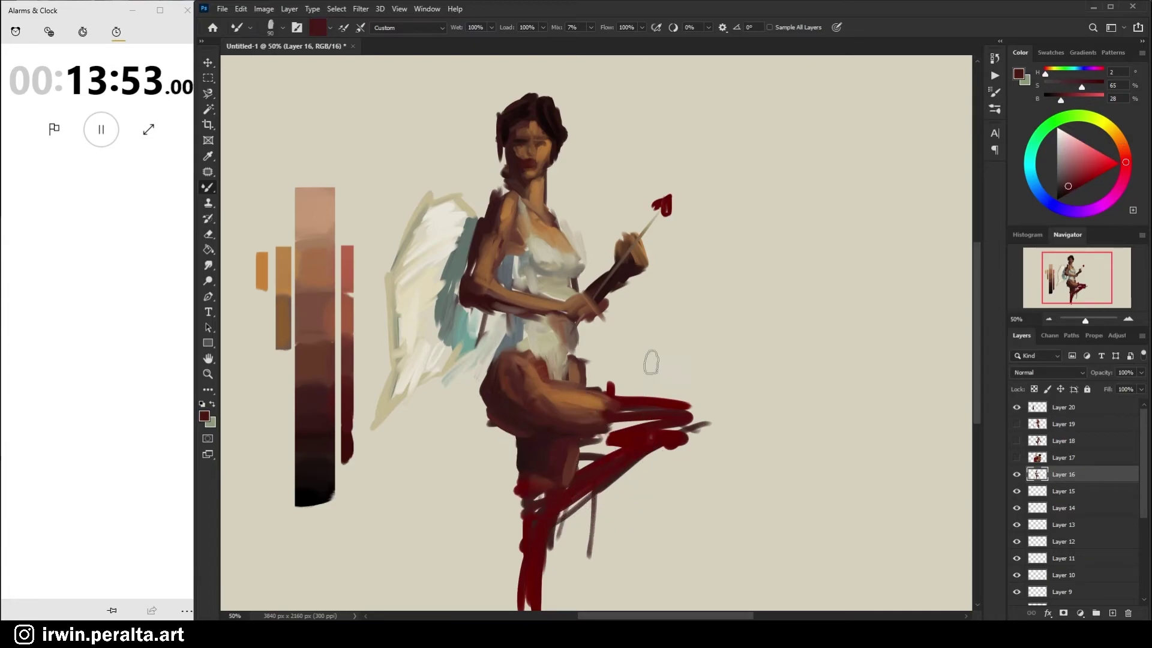
Refine the raised hand and its forearm with orange (H 31, S 72, B 78), dark red, background beige (H 45, S 11, B 84) and brown (H 18, S 56, B 42)
alt+click(264, 276)
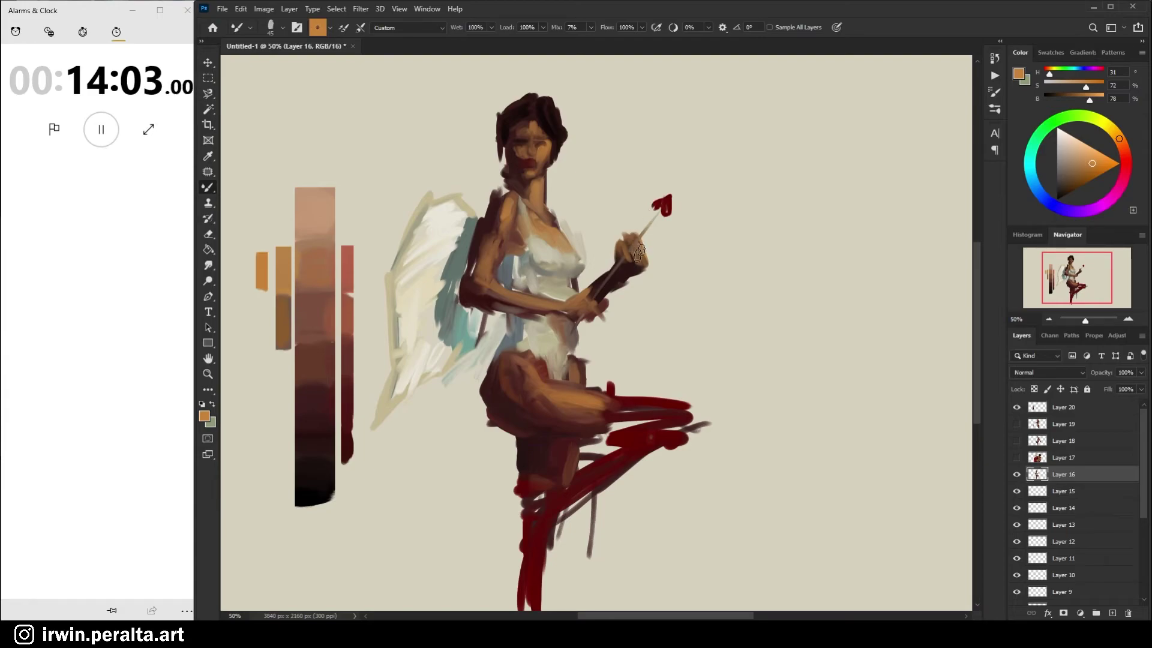
alt+click(618, 442)
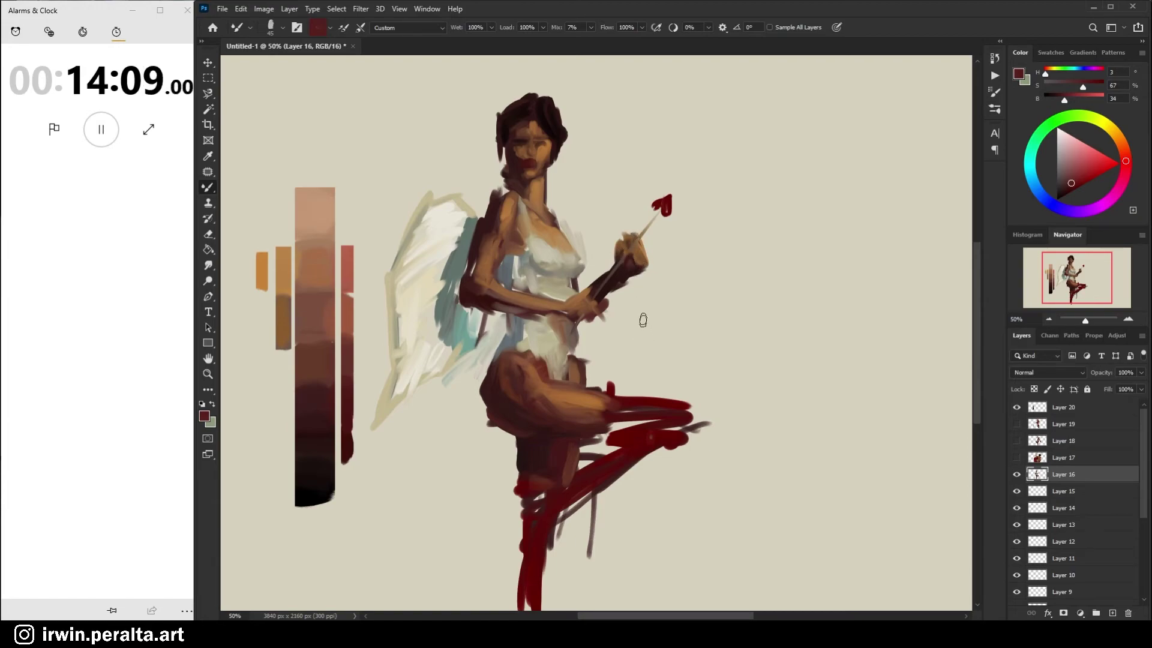
alt+click(639, 237)
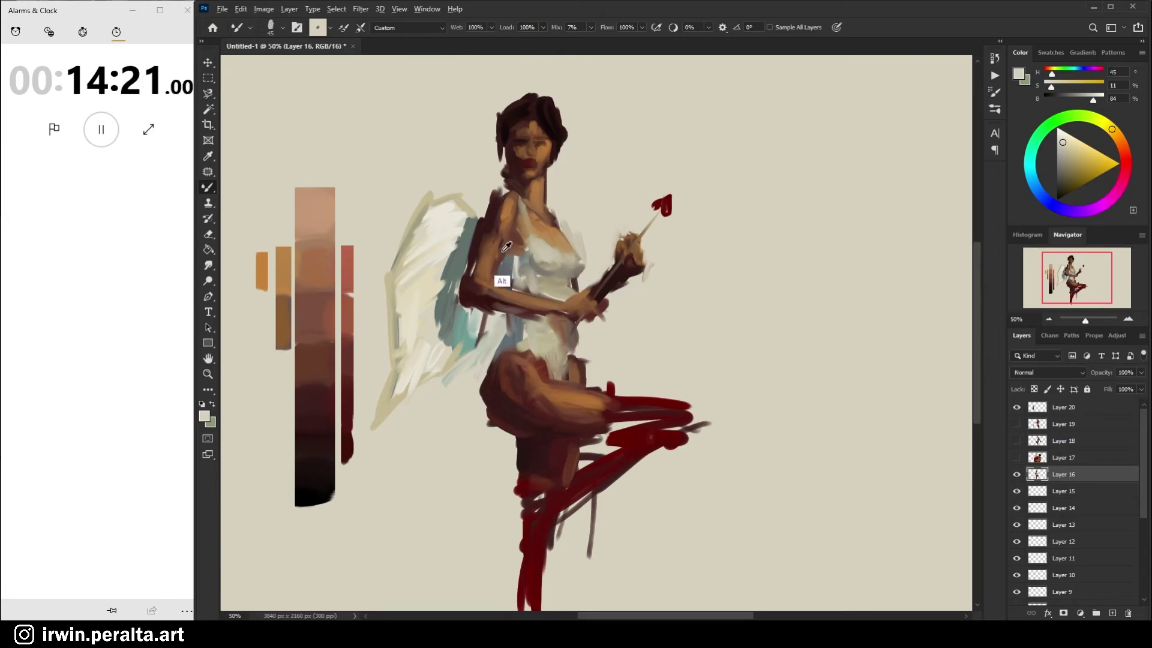
alt+click(504, 277)
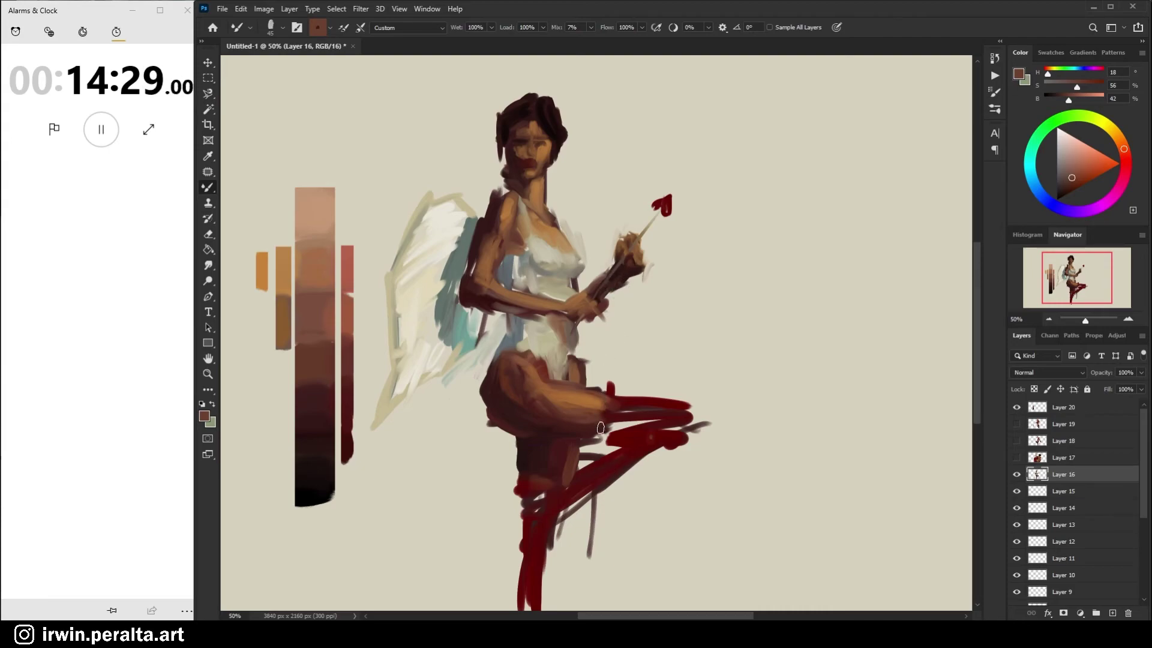
Refine the nape, back shoulder and adjoining wing edge with background beige, maroons (H 3, S 54, B 20; H 6, S 56, B 32) and grey-green (H 160, S 15, B 44)
alt+click(498, 169)
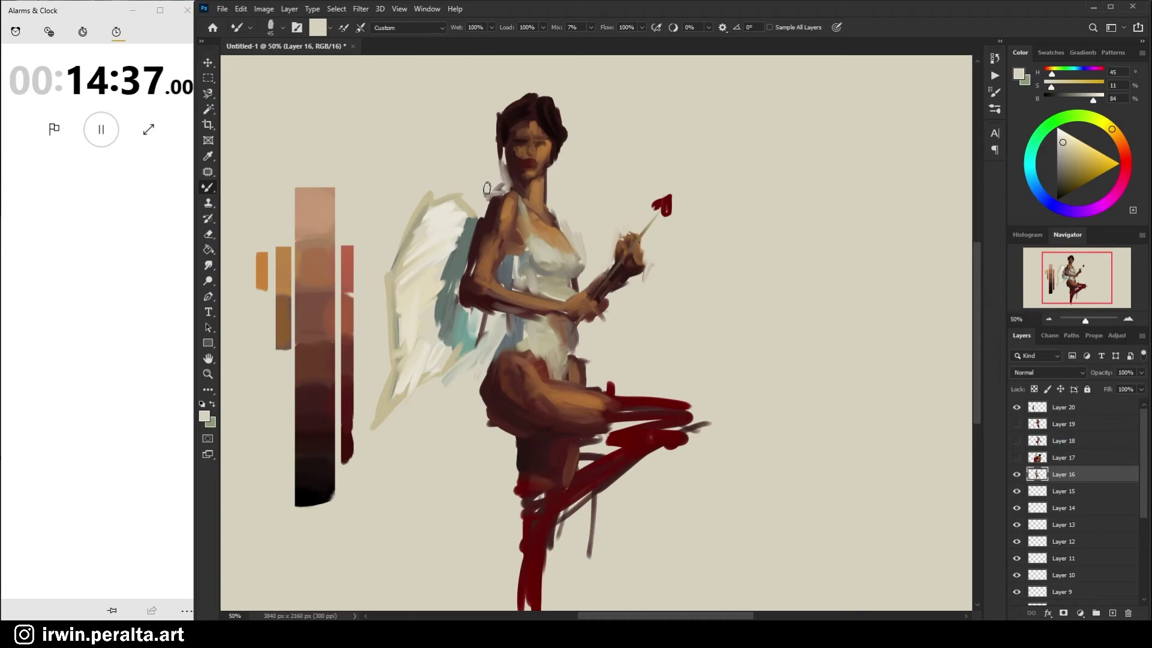
alt+click(492, 207)
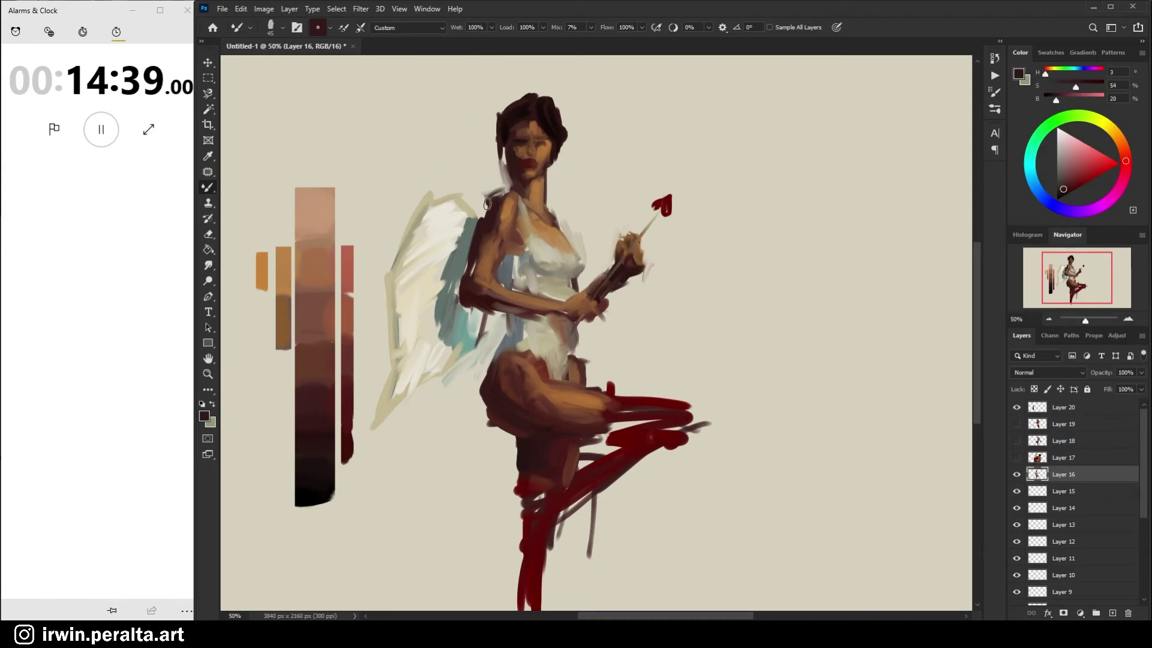
alt+click(499, 204)
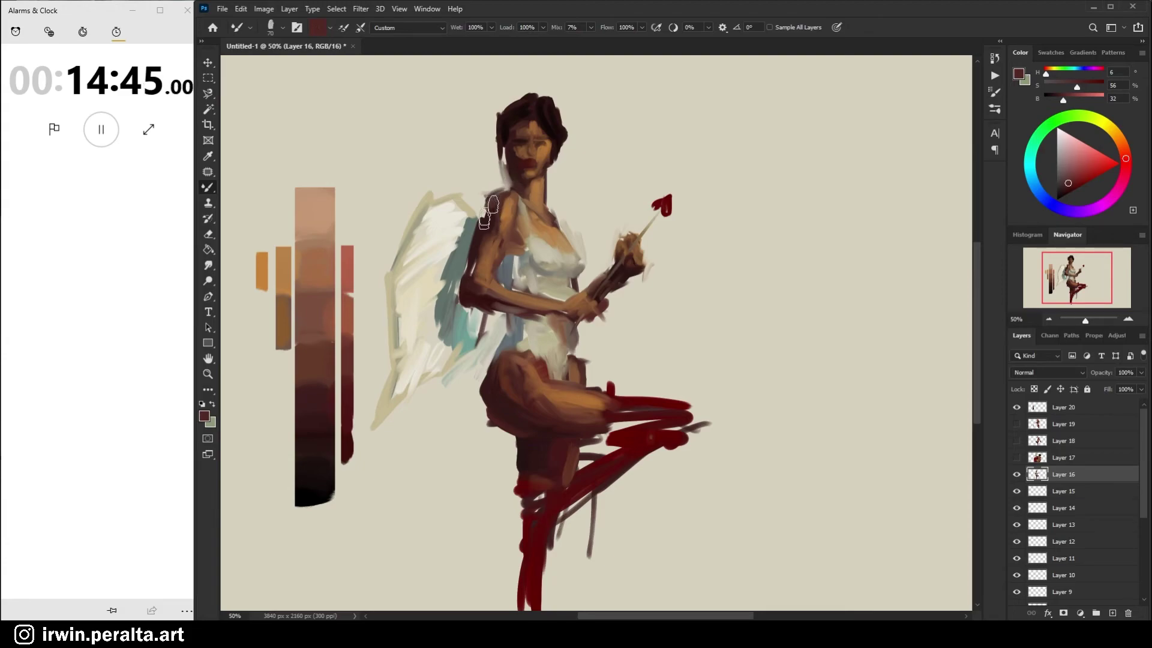
alt+click(491, 202)
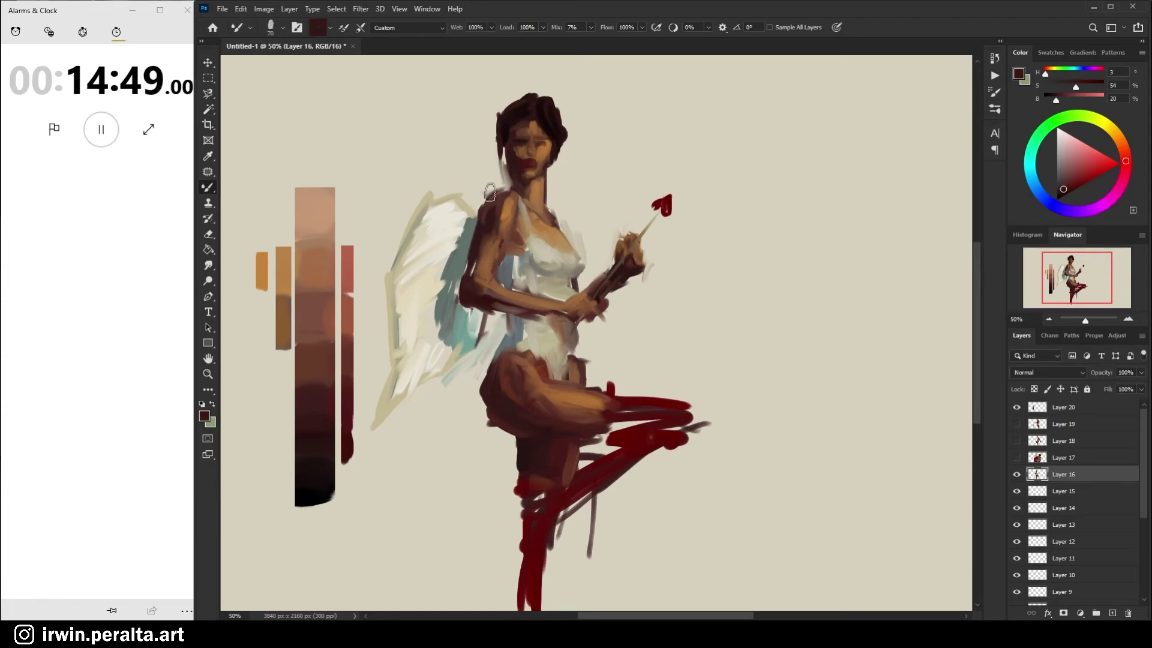
alt+click(485, 192)
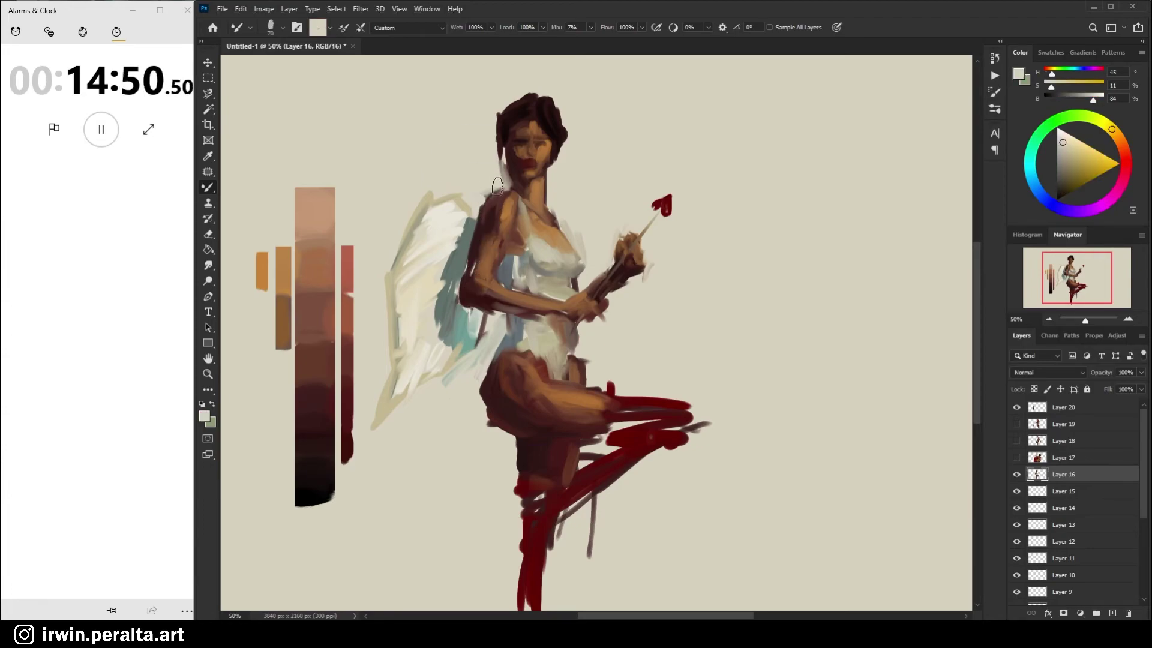
alt+click(472, 231)
mouse_move(474, 226)
mouse_down()
mouse_move(465, 250)
mouse_move(476, 230)
mouse_move(466, 286)
mouse_move(470, 243)
mouse_move(451, 289)
mouse_move(463, 274)
mouse_move(453, 304)
mouse_move(486, 360)
mouse_up()
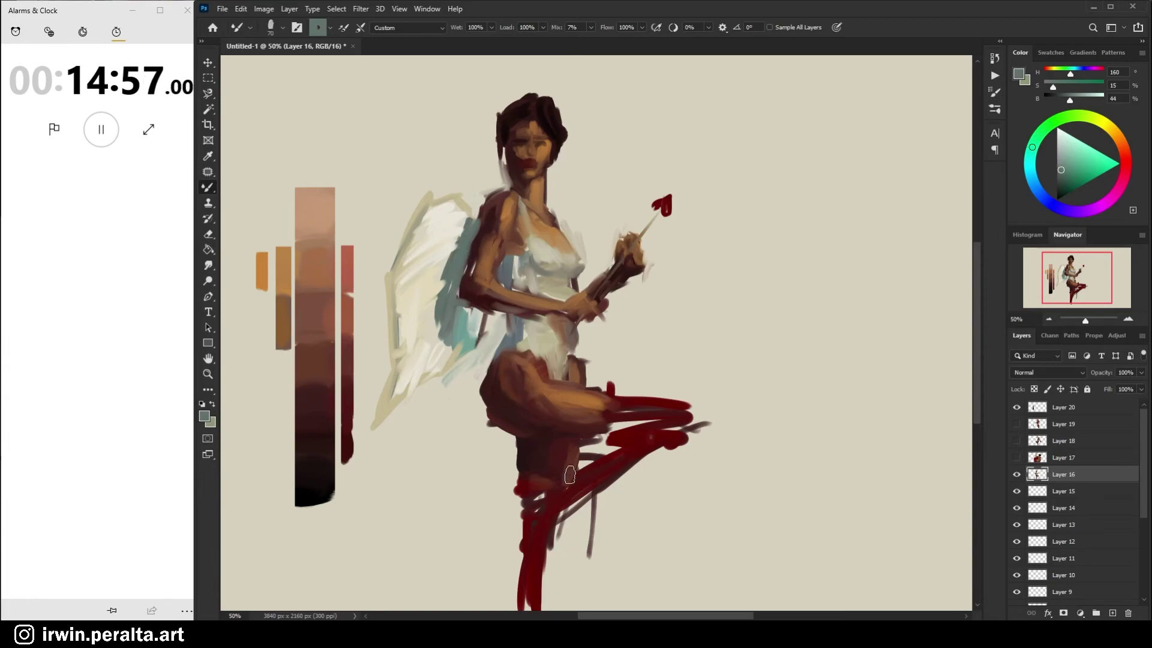
Trim the buttock, the standing leg's back edge and the gap beneath the raised thigh with background beige (H 45, S 11, B 84)
alt+click(481, 467)
mouse_move(478, 400)
mouse_down()
mouse_move(487, 361)
mouse_move(486, 434)
mouse_move(478, 395)
mouse_move(498, 438)
mouse_move(490, 433)
mouse_move(520, 444)
mouse_move(510, 451)
mouse_move(491, 424)
mouse_move(510, 444)
mouse_move(528, 440)
mouse_move(518, 471)
mouse_move(513, 449)
mouse_move(513, 557)
mouse_up()
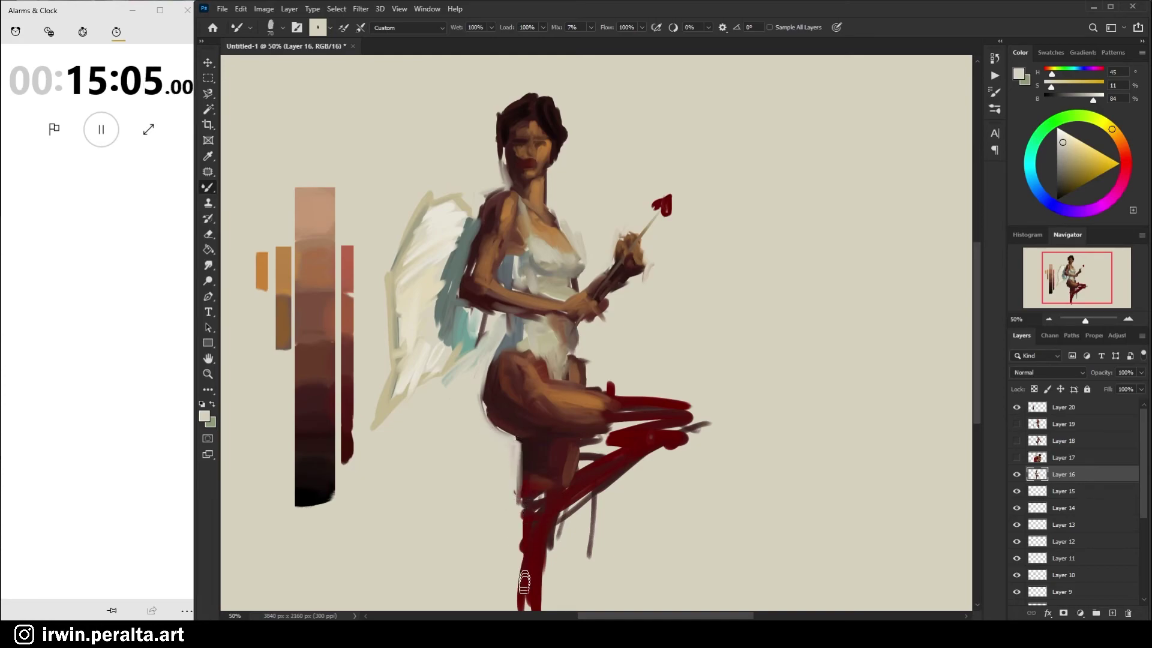
mouse_move(589, 446)
mouse_down()
mouse_move(612, 415)
mouse_move(583, 467)
mouse_move(613, 434)
mouse_move(589, 460)
mouse_move(636, 446)
mouse_up()
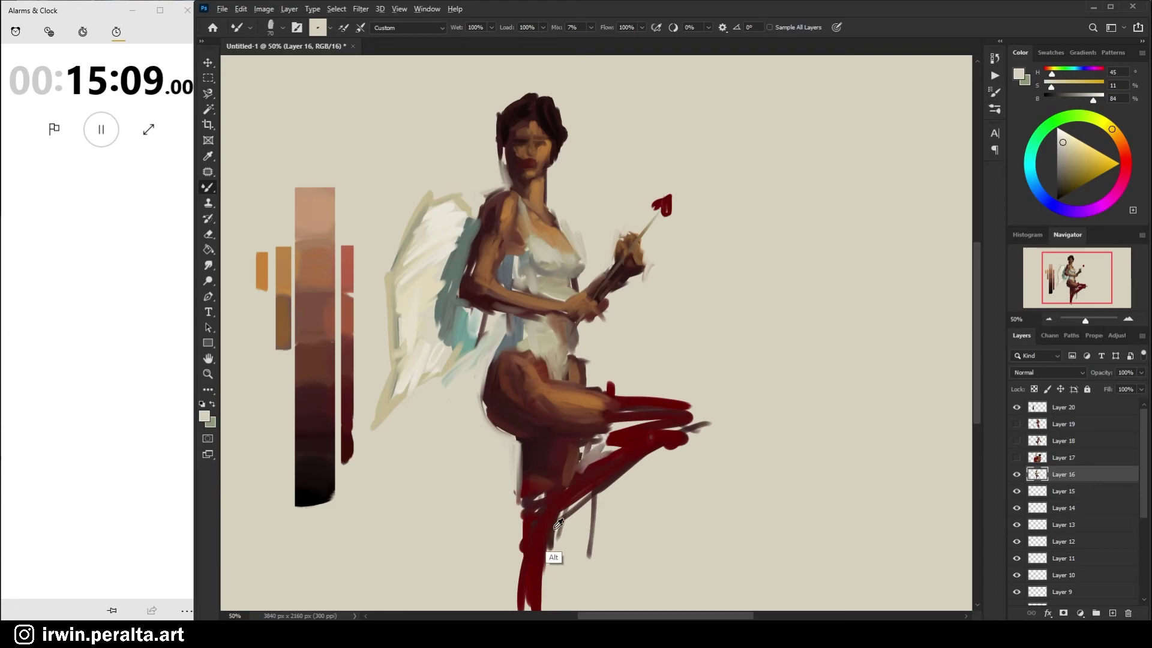
Shade the standing stocking and the fold behind the raised knee with dark reds (H 2, S 81, B 23; H 2, S 100, B 11)
alt+click(542, 545)
click(1068, 190)
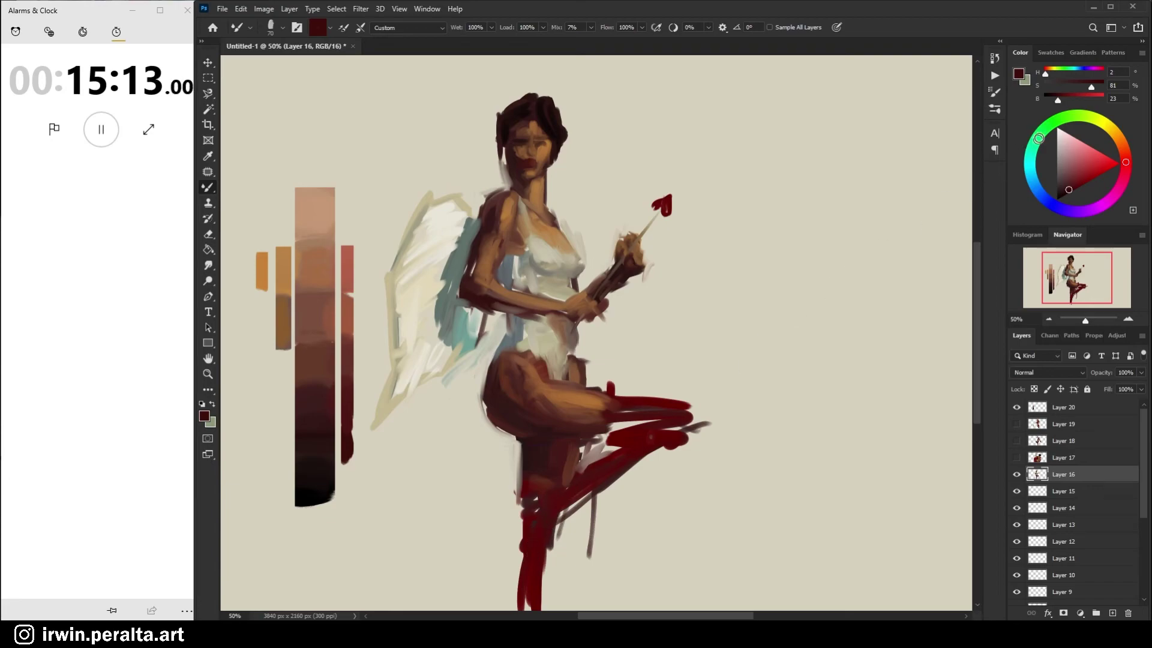
click(1058, 198)
click(1064, 195)
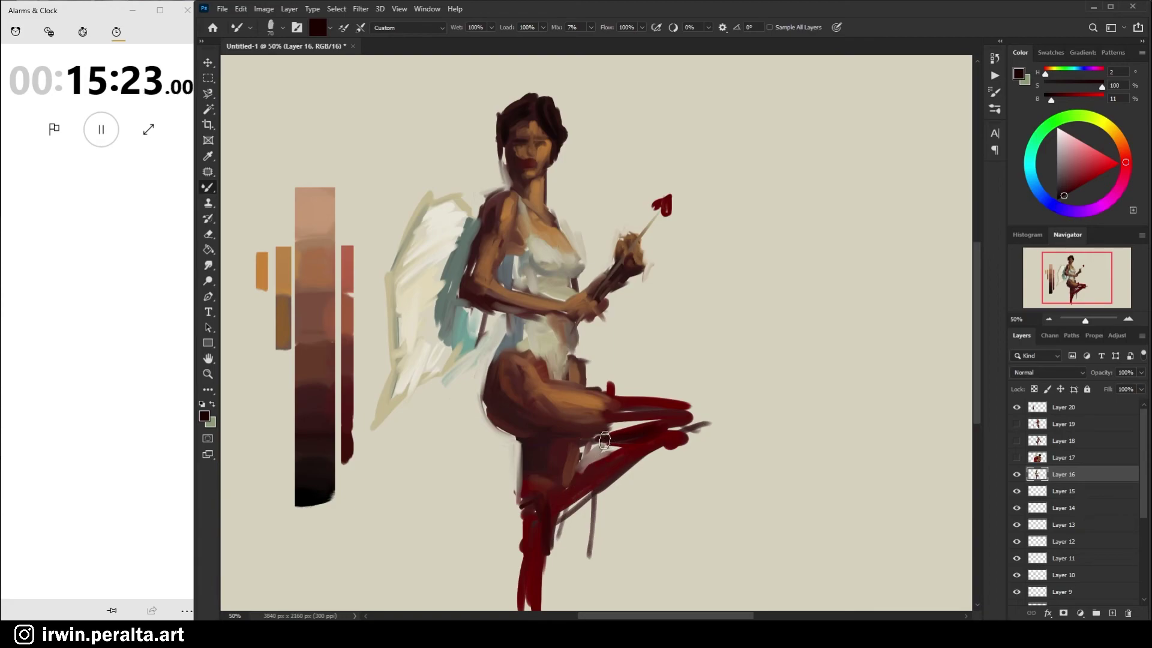
drag(543, 506, 547, 564)
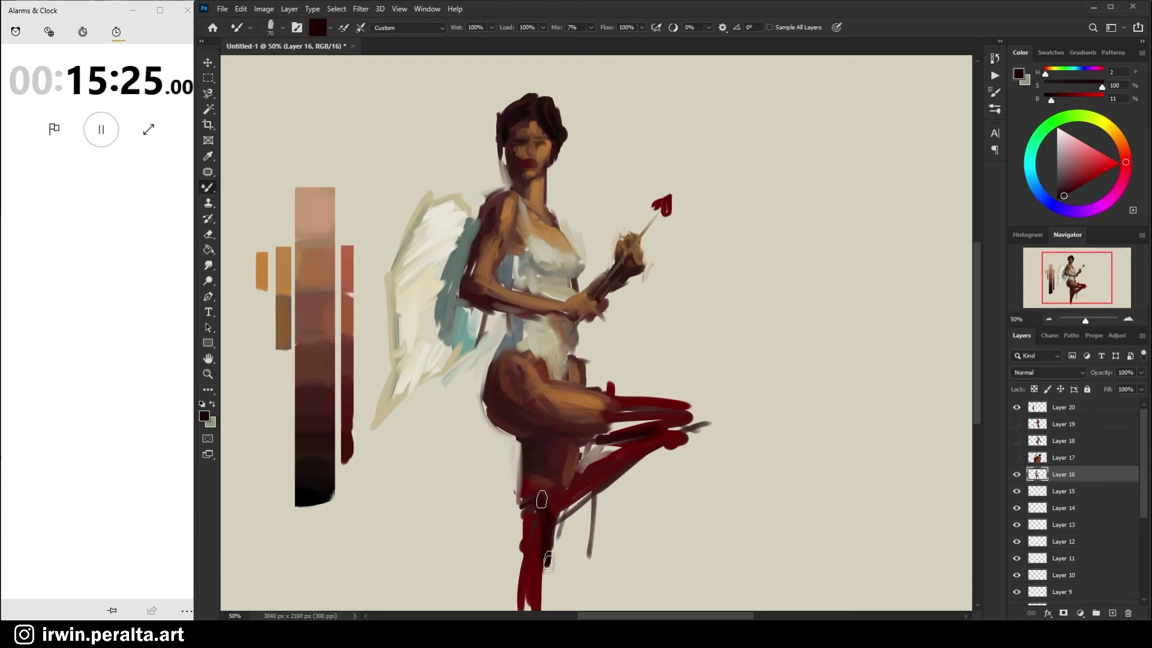
Model the stockings on the raised lower leg and standing leg with dark red (H 2, S 94, B 36) and a brighter red
alt+click(533, 503)
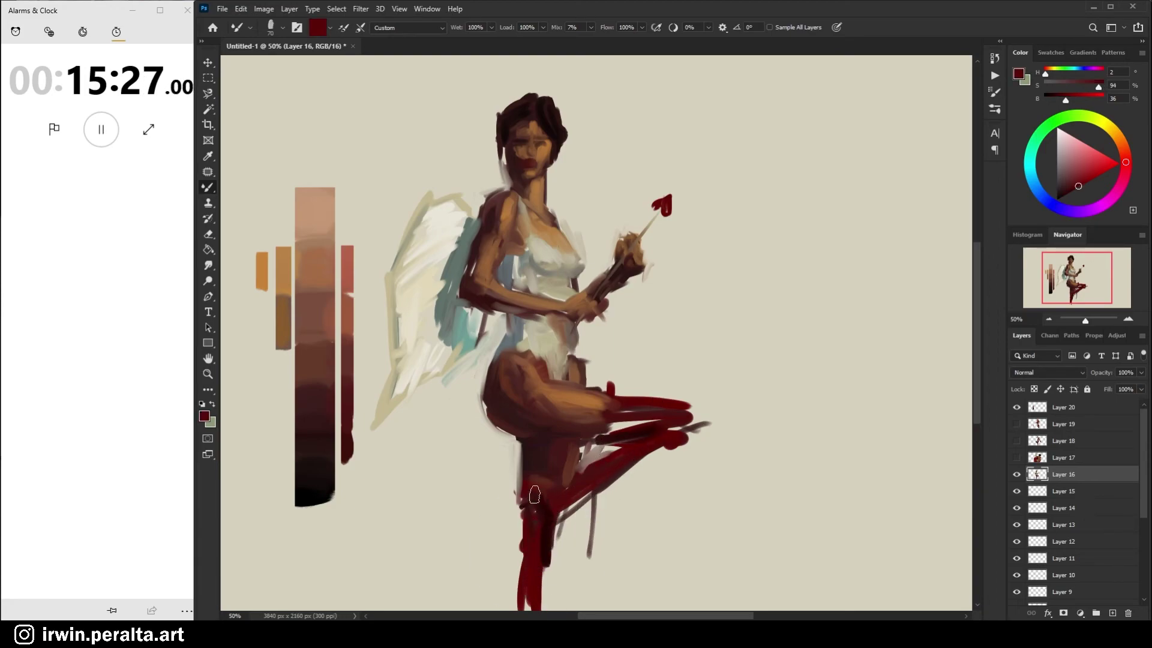
mouse_move(560, 532)
mouse_down()
mouse_move(566, 498)
mouse_move(563, 523)
mouse_move(596, 475)
mouse_up()
drag(1085, 176, 1095, 176)
mouse_move(613, 428)
mouse_down()
mouse_move(623, 405)
mouse_move(660, 413)
mouse_move(624, 408)
mouse_move(663, 393)
mouse_move(624, 408)
mouse_move(641, 390)
mouse_move(617, 431)
mouse_move(701, 412)
mouse_move(626, 415)
mouse_move(676, 419)
mouse_move(672, 404)
mouse_move(686, 421)
mouse_move(571, 491)
mouse_move(558, 600)
mouse_up()
mouse_move(559, 550)
mouse_down()
mouse_move(558, 603)
mouse_move(597, 533)
mouse_move(597, 557)
mouse_up()
key(ctrl+z)
Trim the raised thigh's upper edge, the knee and the gap beneath the thigh with background beige (H 45, S 11, B 84)
alt+click(580, 567)
drag(589, 453, 622, 446)
mouse_move(653, 372)
mouse_down()
mouse_move(591, 384)
mouse_move(651, 383)
mouse_move(612, 385)
mouse_move(701, 400)
mouse_up()
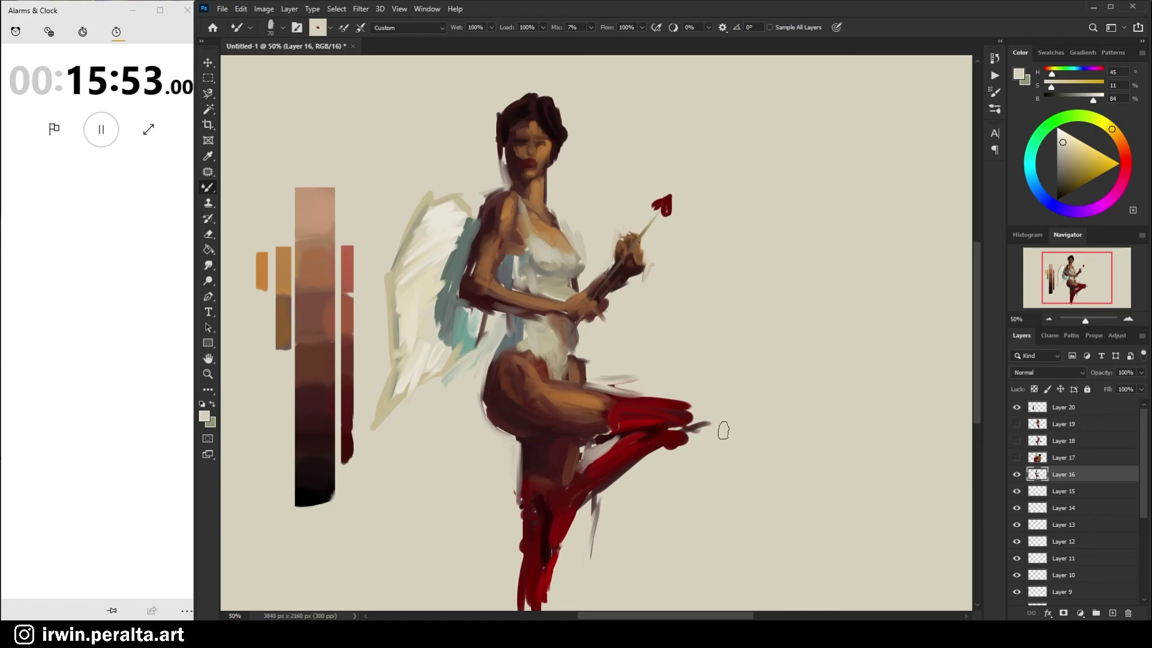
mouse_move(637, 370)
mouse_down()
mouse_move(589, 374)
mouse_move(601, 382)
mouse_move(591, 362)
mouse_up()
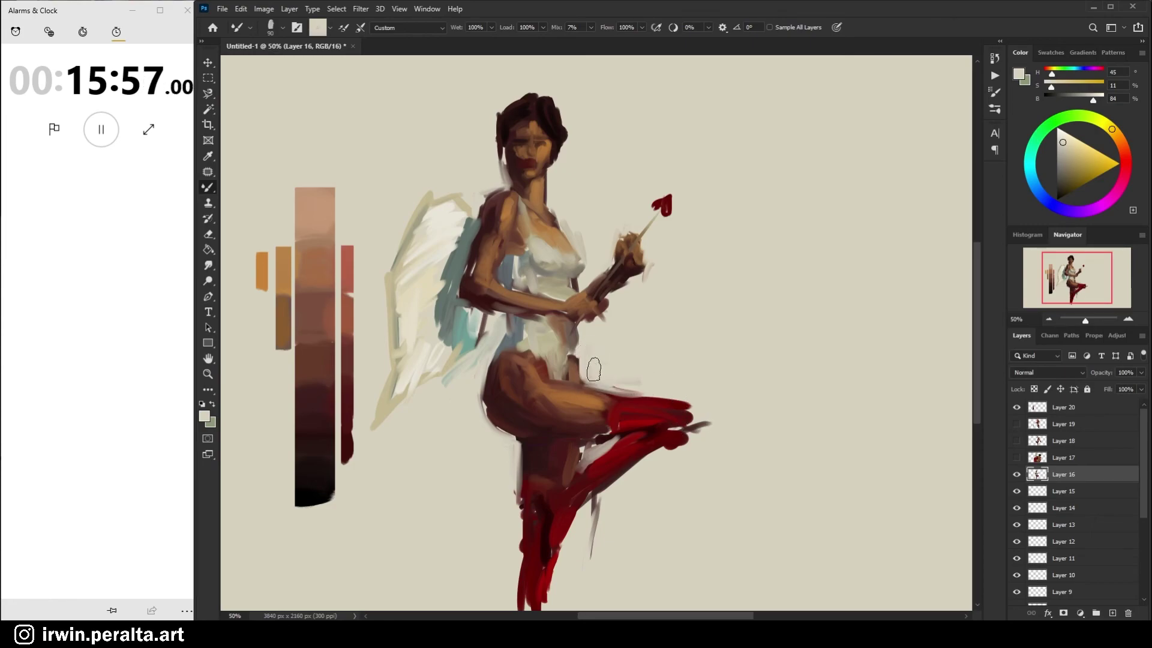
mouse_move(708, 406)
mouse_down()
mouse_move(706, 428)
mouse_move(673, 462)
mouse_up()
drag(687, 378, 716, 414)
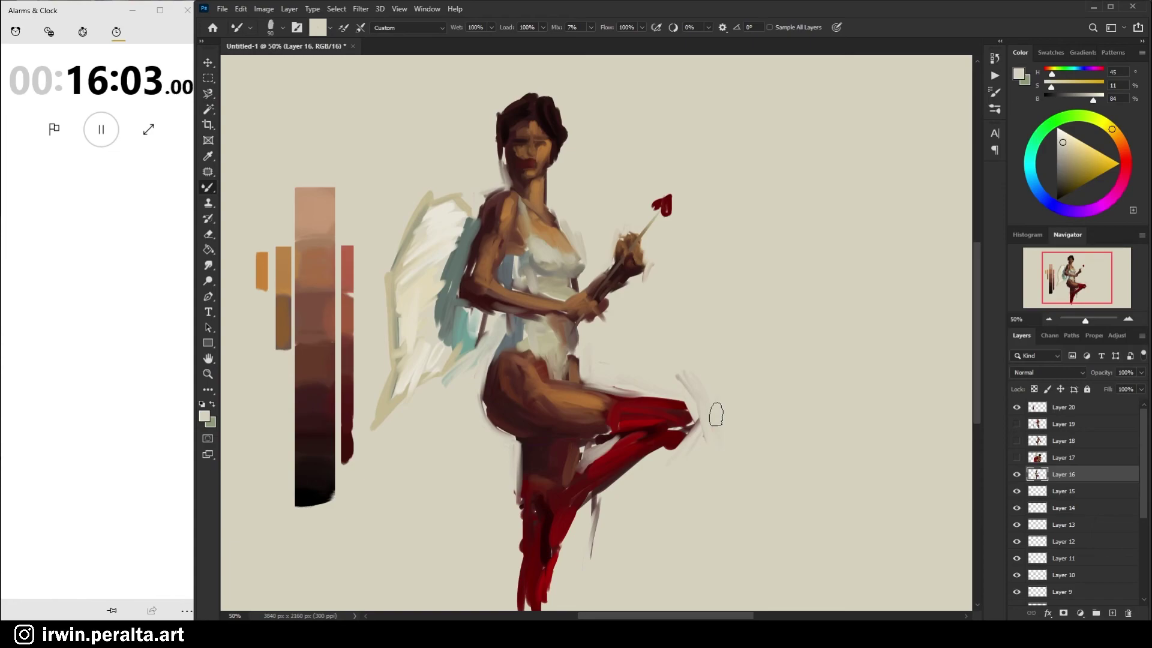
Block in a grey (H 45, S 3, B 53) backdrop shape above and behind the wing's upper edge
key(alt)
click(1058, 161)
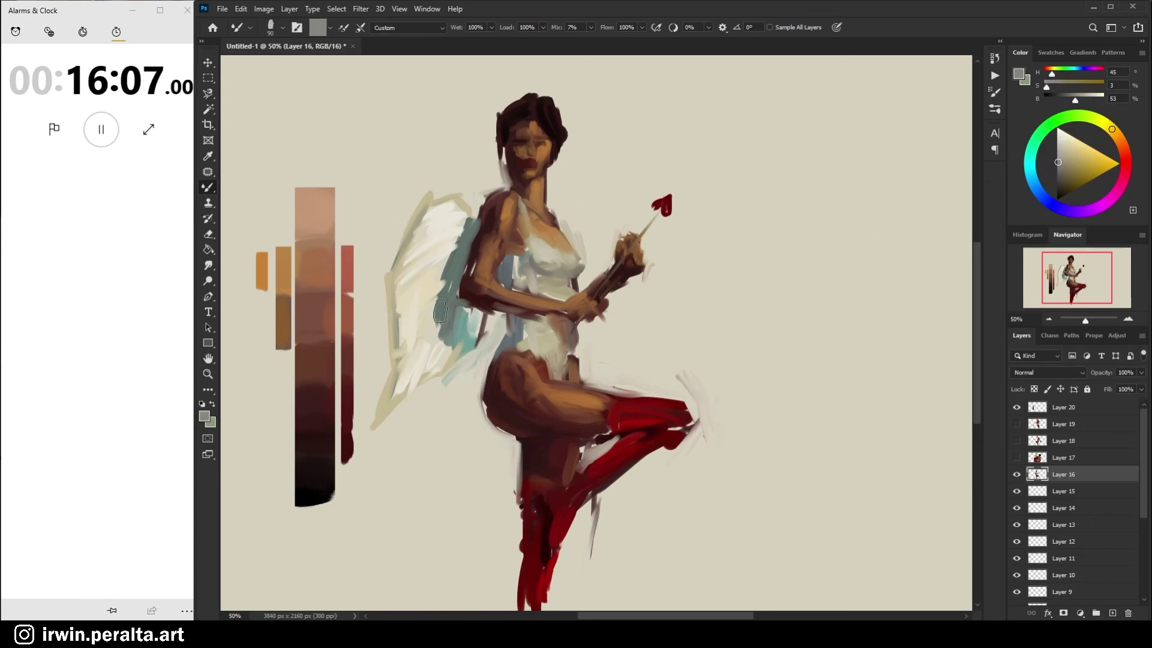
mouse_move(387, 243)
mouse_down()
mouse_move(424, 183)
mouse_move(390, 230)
mouse_move(446, 185)
mouse_move(421, 200)
mouse_move(476, 179)
mouse_move(462, 190)
mouse_move(480, 188)
mouse_move(475, 205)
mouse_move(491, 176)
mouse_move(481, 191)
mouse_move(500, 186)
mouse_move(410, 181)
mouse_move(432, 168)
mouse_move(463, 175)
mouse_move(427, 184)
mouse_move(450, 167)
mouse_move(398, 193)
mouse_move(394, 177)
mouse_move(407, 189)
mouse_move(395, 179)
mouse_move(390, 255)
mouse_move(393, 202)
mouse_up()
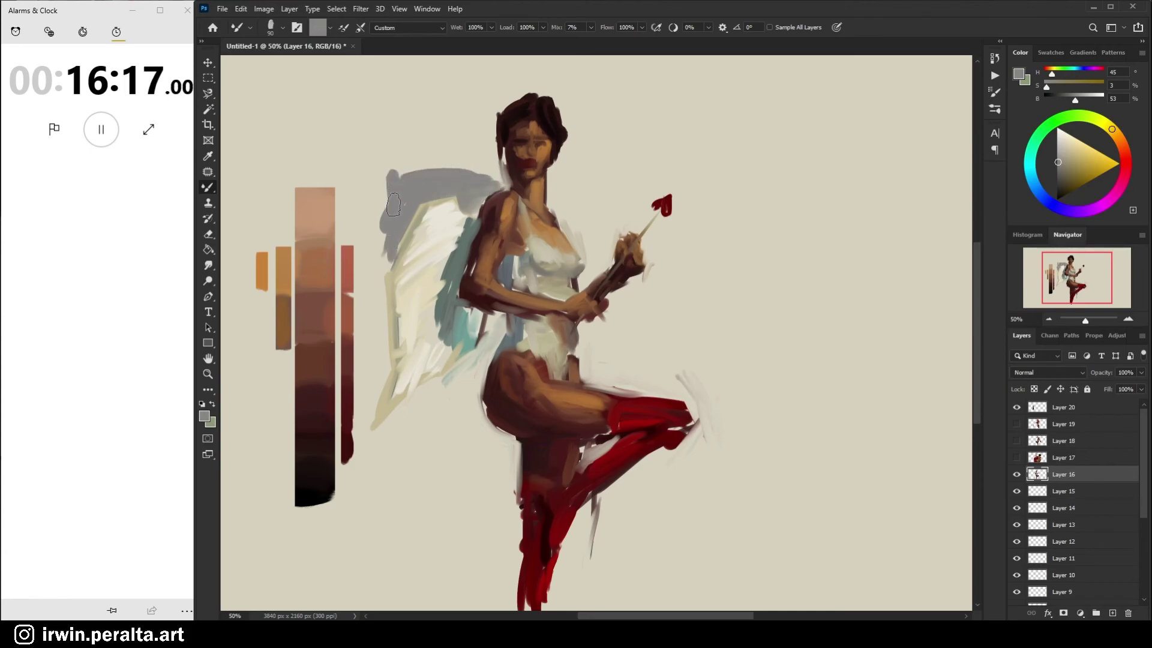
Extend the grey backdrop below the wing, filling the area behind the buttock and upper standing leg
mouse_move(399, 408)
mouse_down()
mouse_move(401, 487)
mouse_move(520, 478)
mouse_up()
drag(587, 454, 586, 459)
drag(514, 444, 519, 474)
drag(474, 427, 519, 456)
drag(480, 408, 517, 459)
Fill the grey backdrop between the hip and the wing's lower edge, cutting in cleanly along both contours
mouse_move(473, 427)
mouse_down()
mouse_move(490, 368)
mouse_move(471, 396)
mouse_move(497, 312)
mouse_up()
mouse_move(474, 384)
mouse_down()
mouse_move(501, 311)
mouse_move(476, 375)
mouse_move(453, 399)
mouse_up()
drag(474, 354, 444, 414)
drag(488, 330, 450, 395)
mouse_move(485, 357)
mouse_down()
mouse_move(426, 399)
mouse_move(488, 343)
mouse_move(456, 384)
mouse_up()
drag(494, 336, 402, 414)
mouse_move(456, 387)
mouse_down()
mouse_move(474, 420)
mouse_move(402, 429)
mouse_up()
mouse_move(498, 423)
mouse_down()
mouse_move(465, 395)
mouse_move(501, 475)
mouse_move(511, 456)
mouse_move(516, 468)
mouse_move(511, 434)
mouse_move(508, 465)
mouse_move(486, 466)
mouse_move(481, 413)
mouse_move(487, 457)
mouse_move(507, 464)
mouse_move(500, 450)
mouse_move(517, 454)
mouse_move(501, 435)
mouse_move(521, 450)
mouse_move(499, 463)
mouse_move(470, 438)
mouse_move(496, 466)
mouse_move(447, 419)
mouse_move(428, 433)
mouse_move(412, 420)
mouse_move(414, 467)
mouse_up()
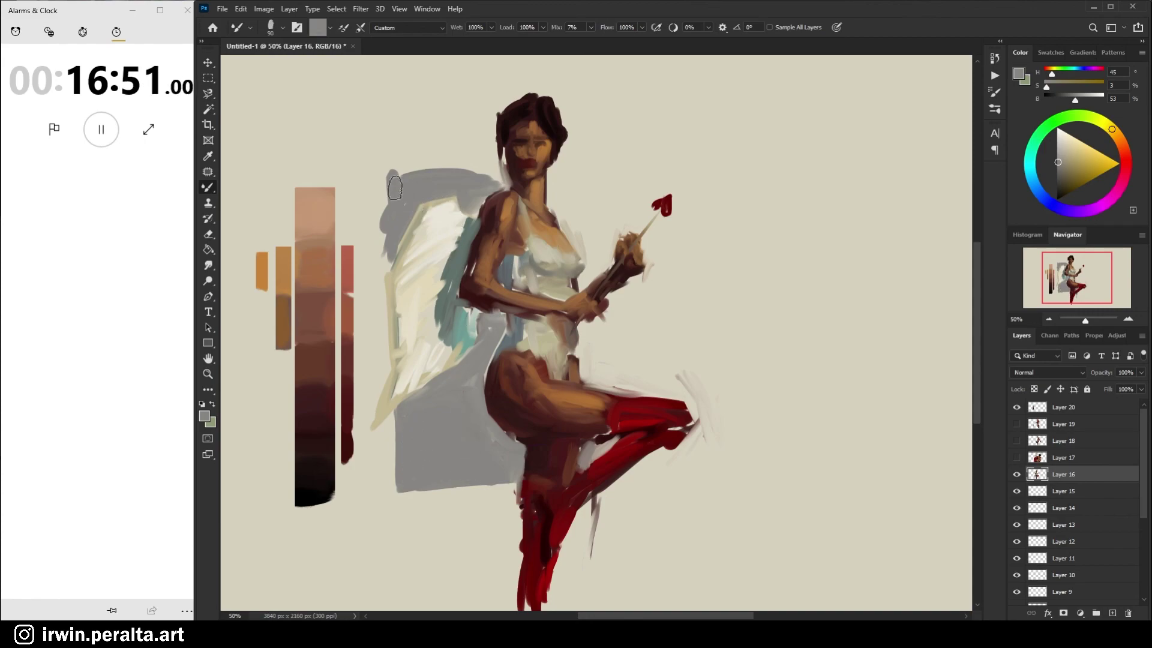
Straighten the grey backdrop's outer vertical edge above and below the wing with background beige (H 45, S 11, B 84)
alt+click(375, 234)
mouse_move(384, 171)
mouse_down()
mouse_move(387, 258)
mouse_move(390, 159)
mouse_move(388, 264)
mouse_up()
alt+click(375, 472)
mouse_move(394, 507)
mouse_down()
mouse_move(398, 420)
mouse_move(400, 498)
mouse_up()
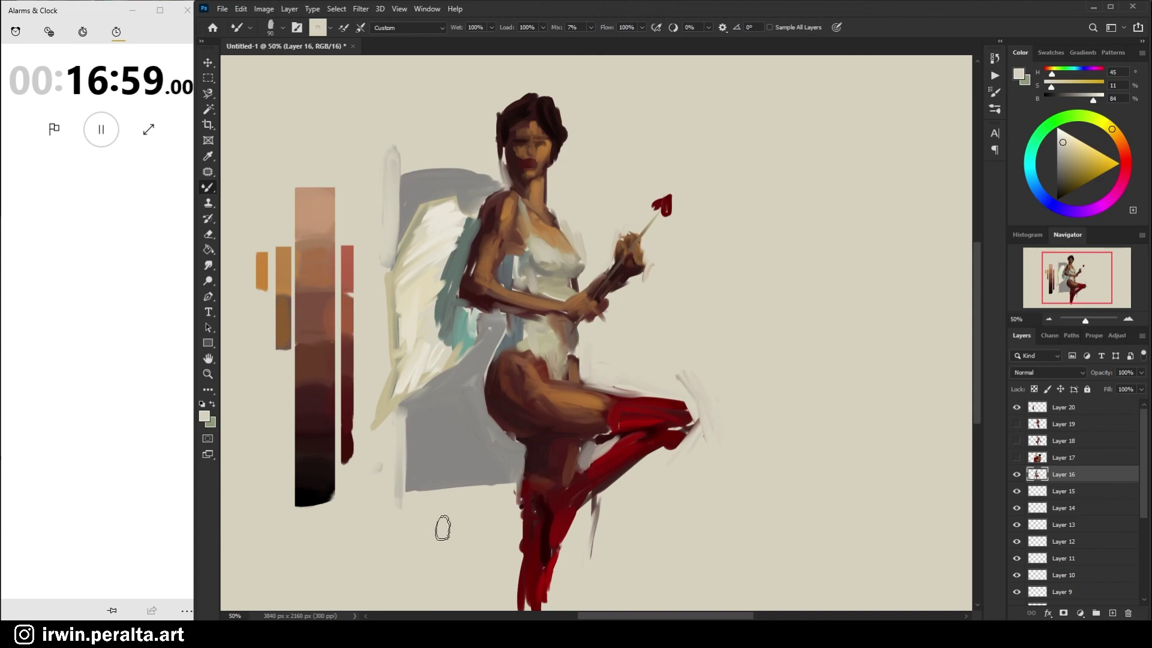